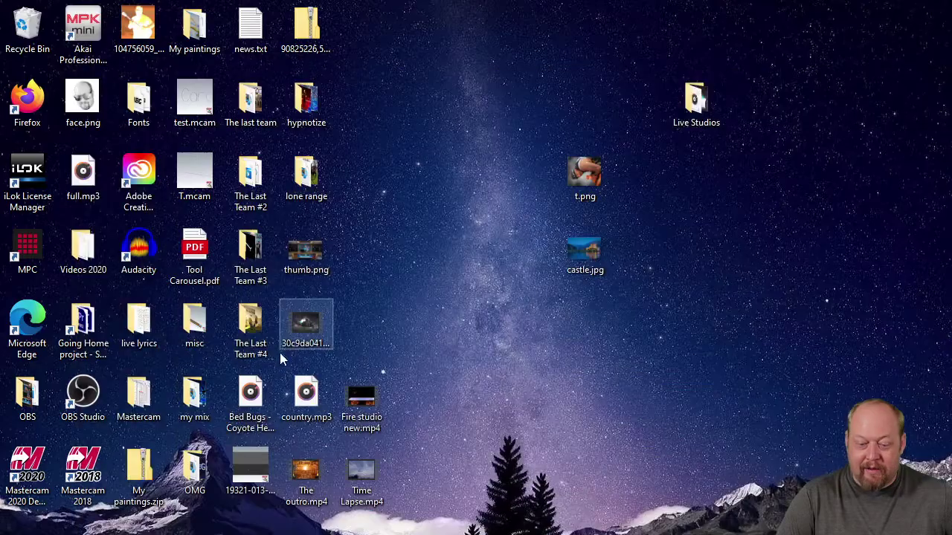
Draw a 0.5-diameter circle centred at the origin
key("alt+Tab")
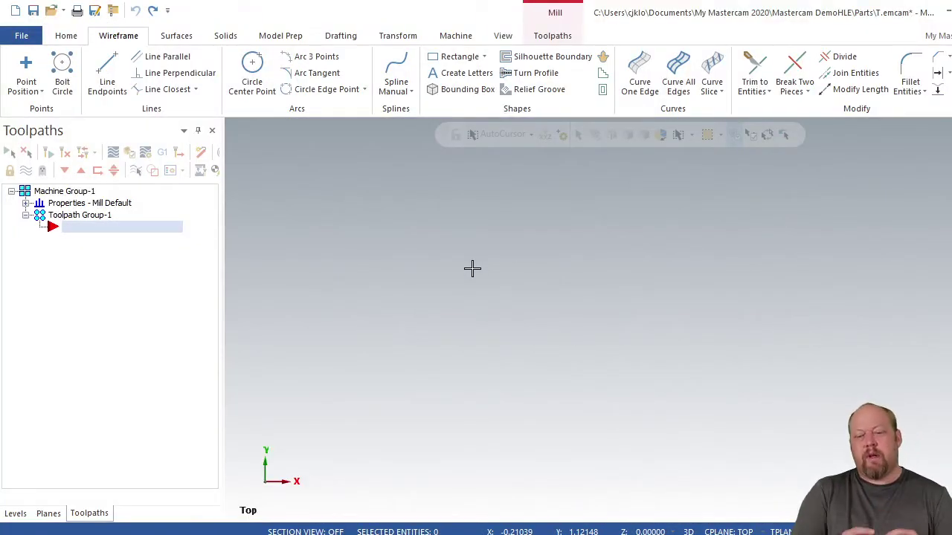
left_click(250, 69)
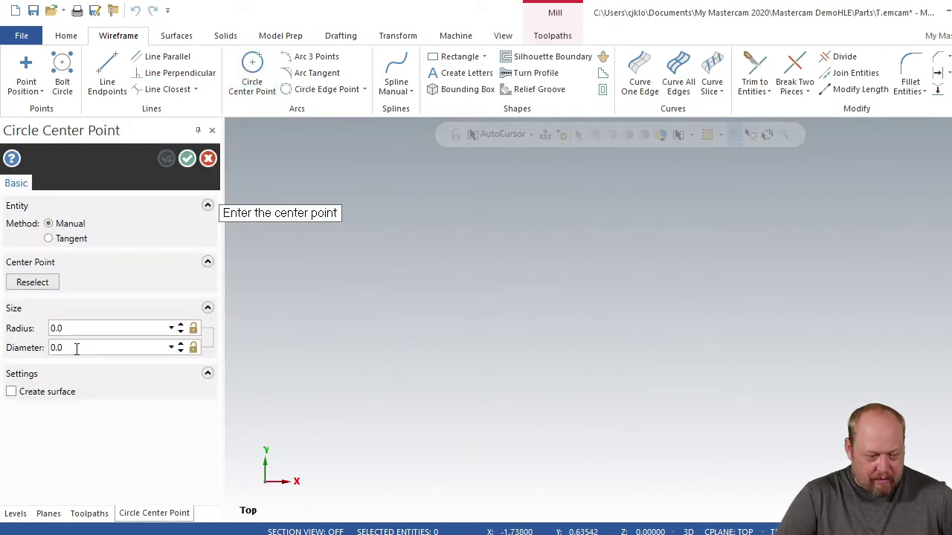
left_click(76, 349)
key("BackSpace")
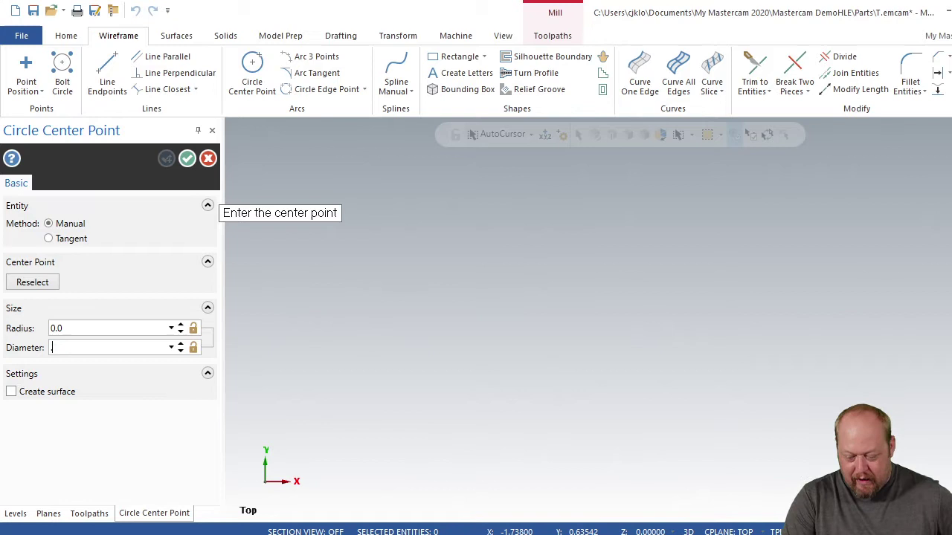
type(".5")
key("Return")
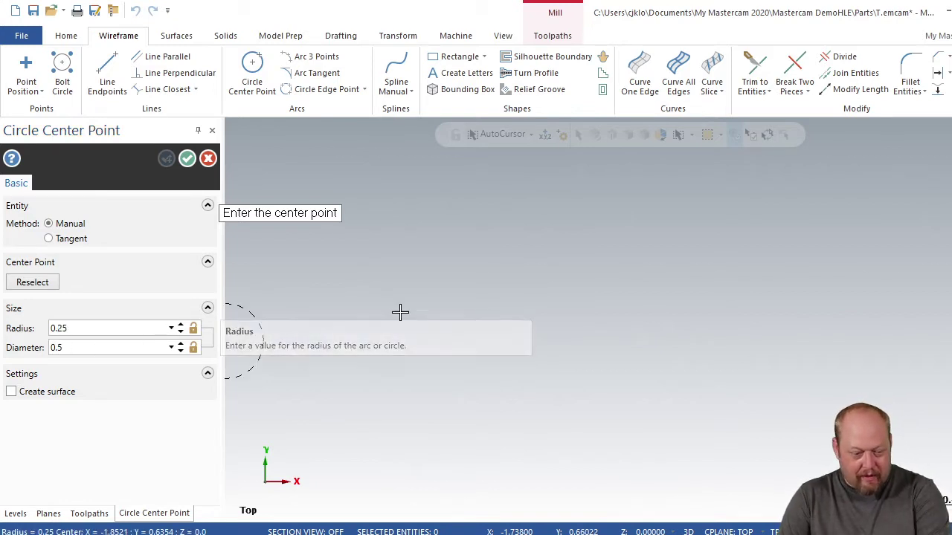
key("o")
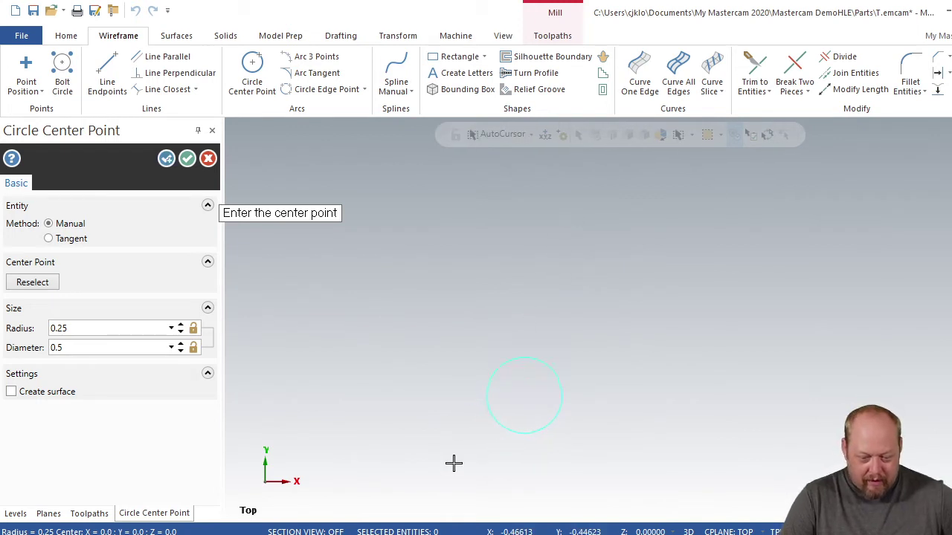
left_click(187, 159)
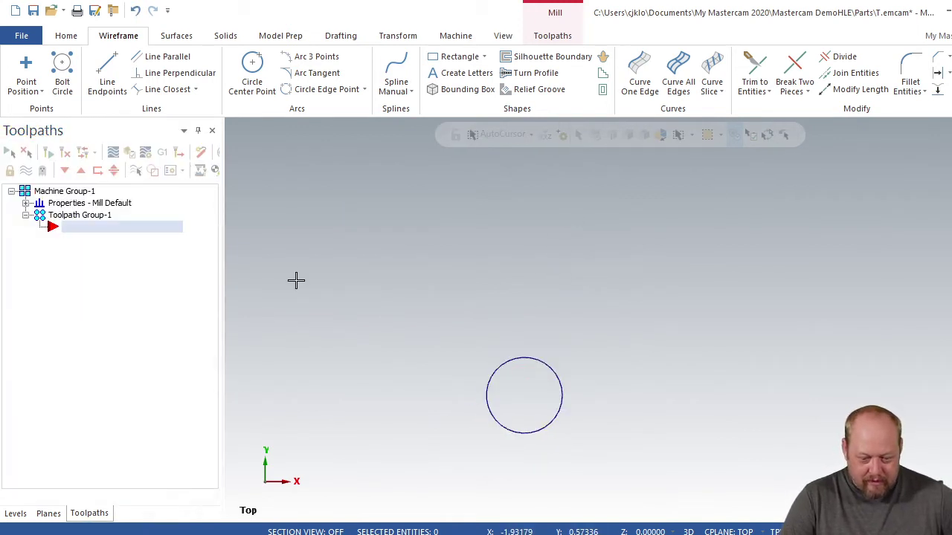
Zoom in on the circle and toggle the display with Alt+F9
scroll(442, 444, "up", 1)
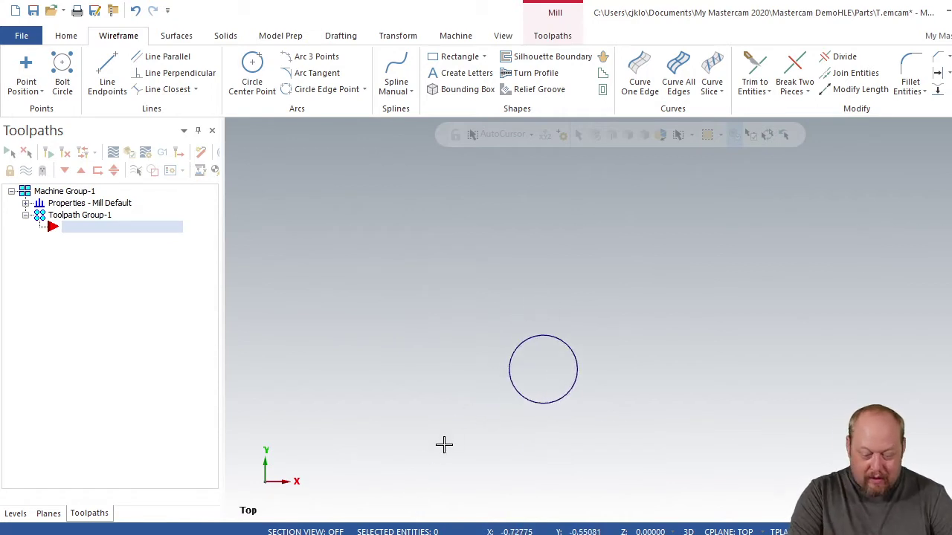
key("alt")
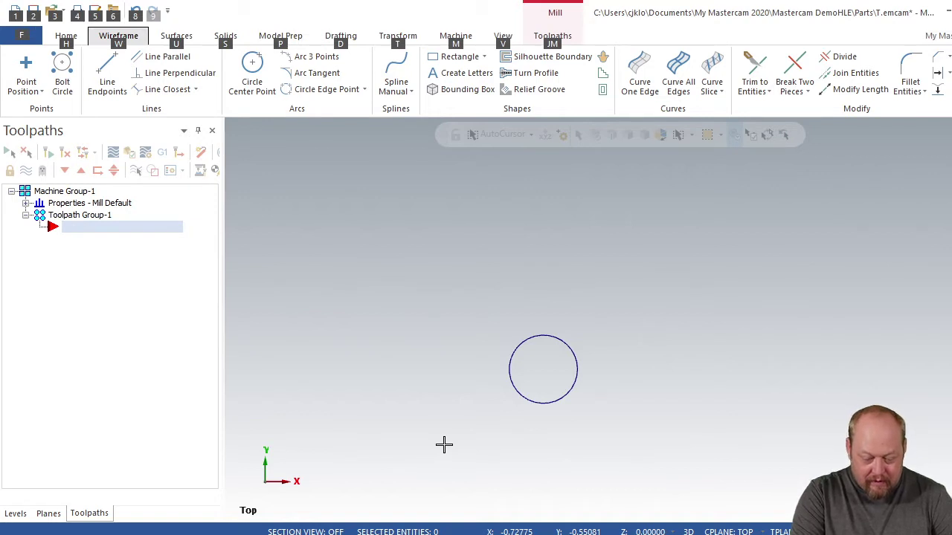
key("alt+F9")
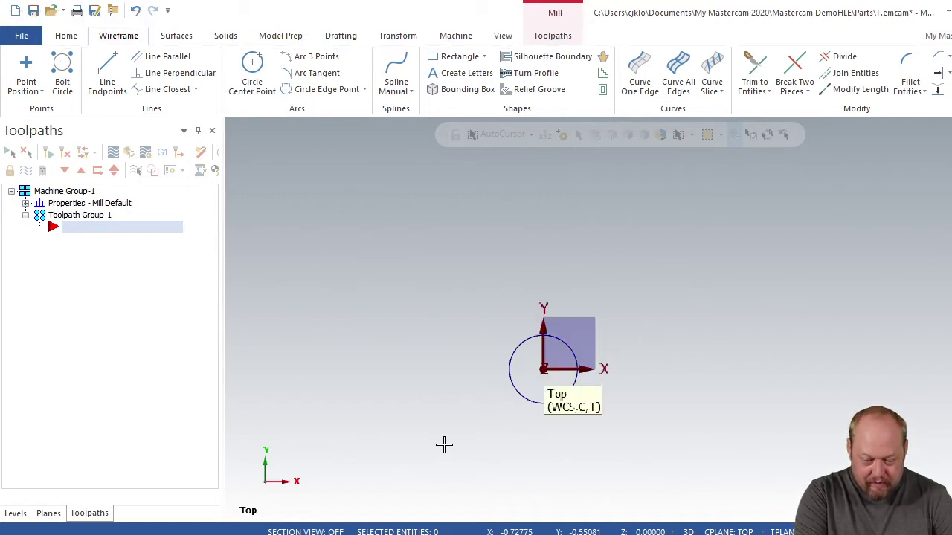
key("alt+F9")
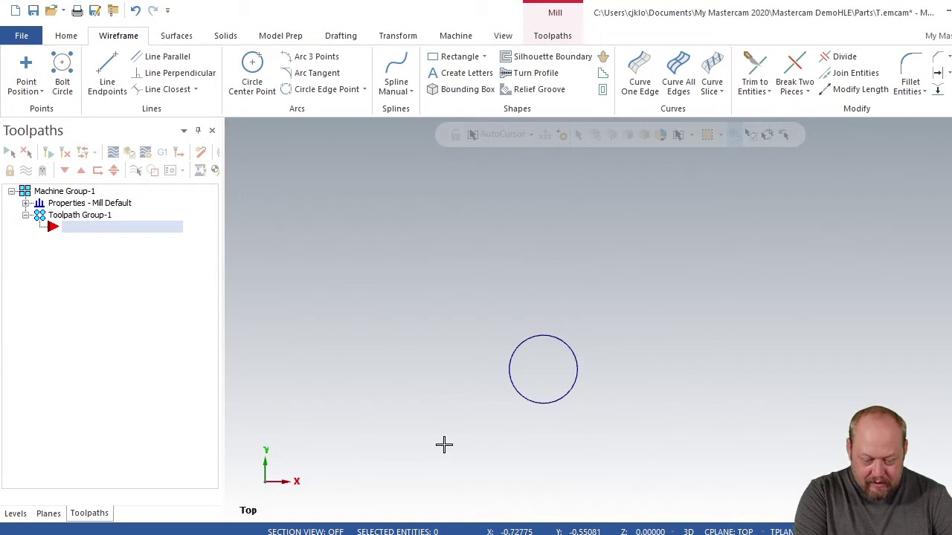
key("alt")
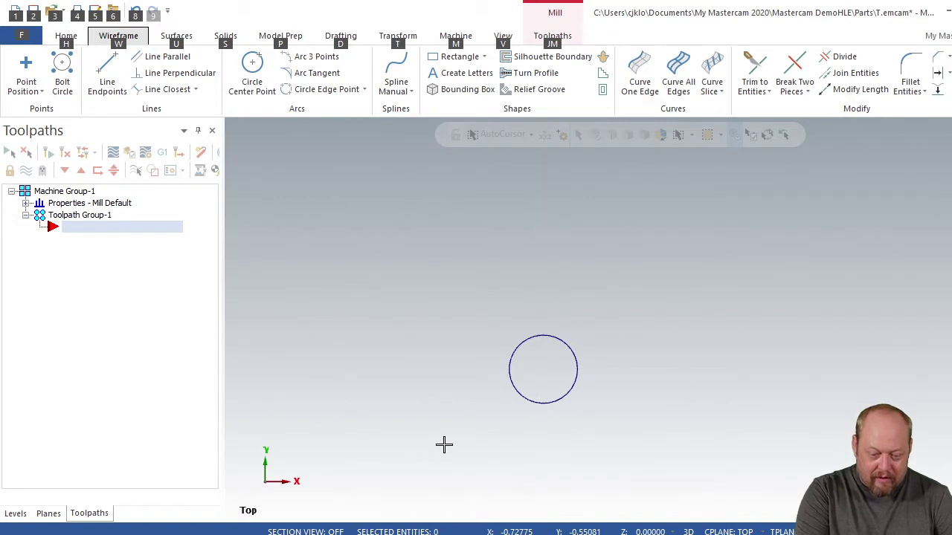
Draw a 0.61-diameter circle at the origin
left_click(260, 69)
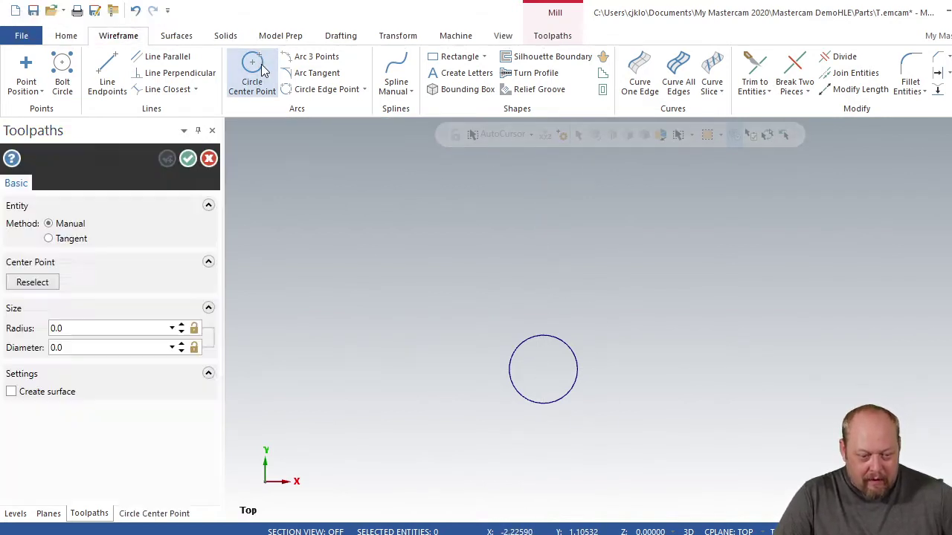
left_click(86, 355)
key("BackSpace")
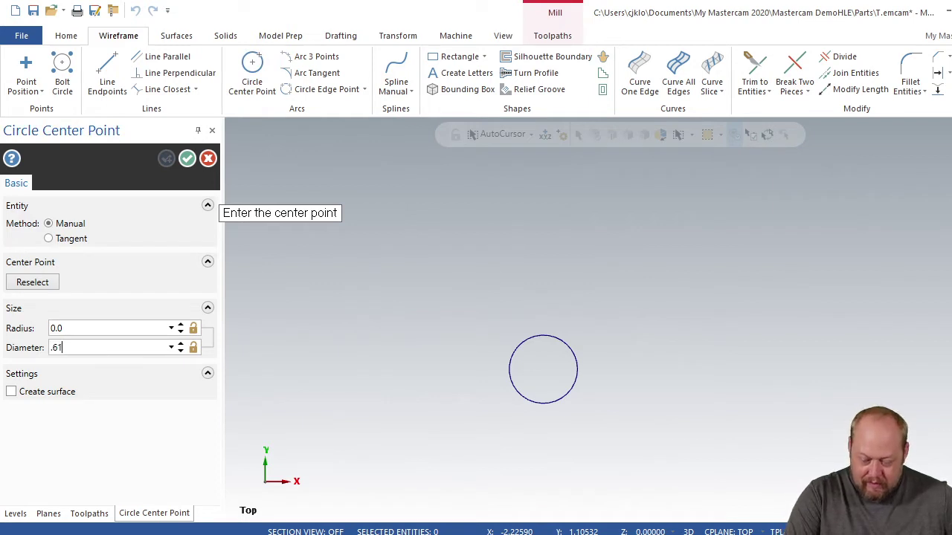
key("Return")
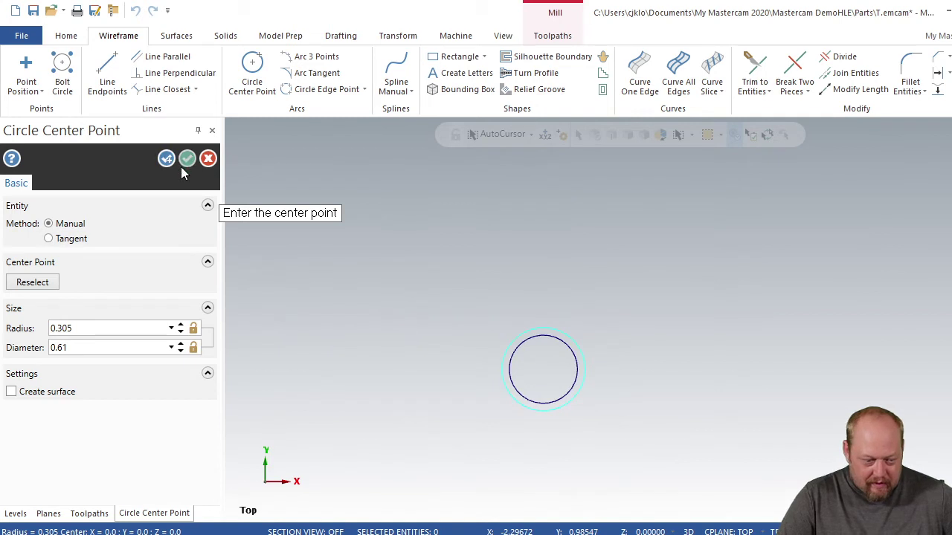
left_click(186, 159)
Translate the 0.61 circle 1.1 units along X
left_click(544, 327)
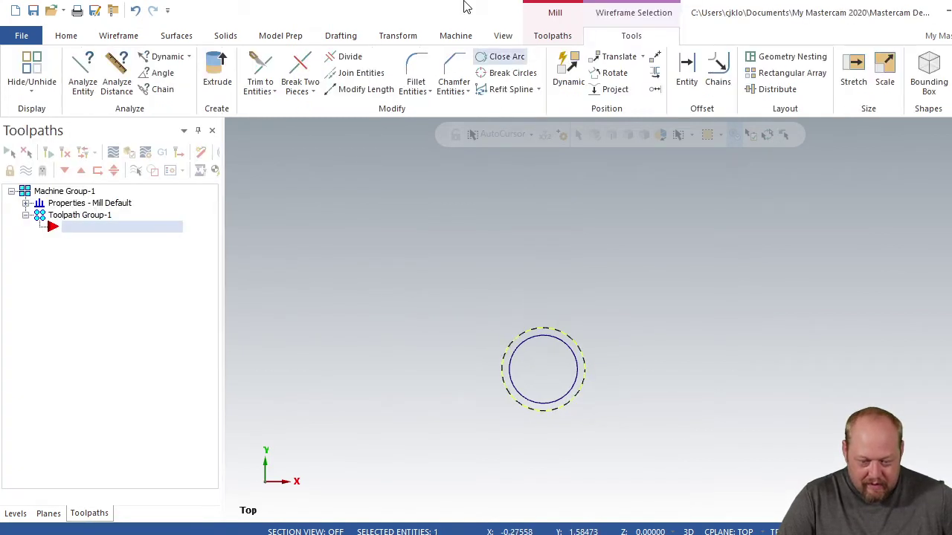
left_click(398, 36)
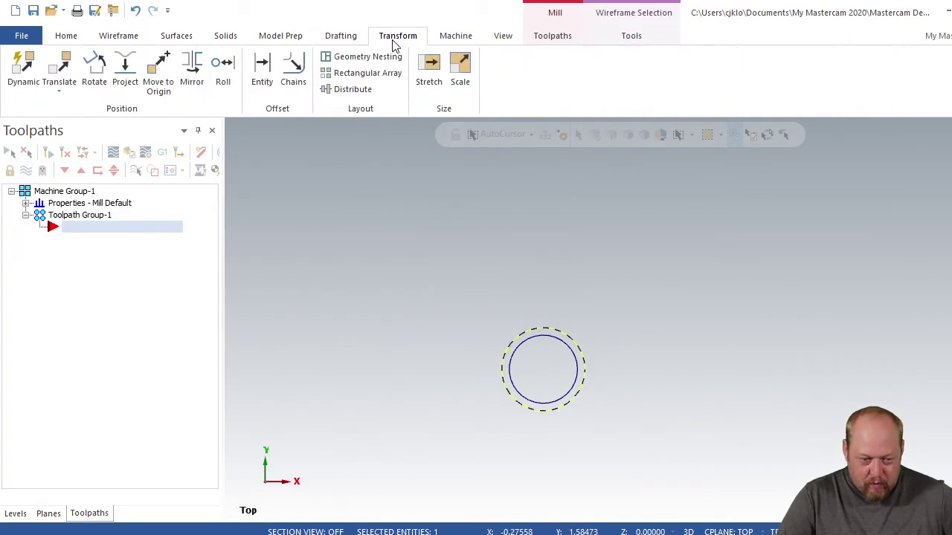
left_click(58, 90)
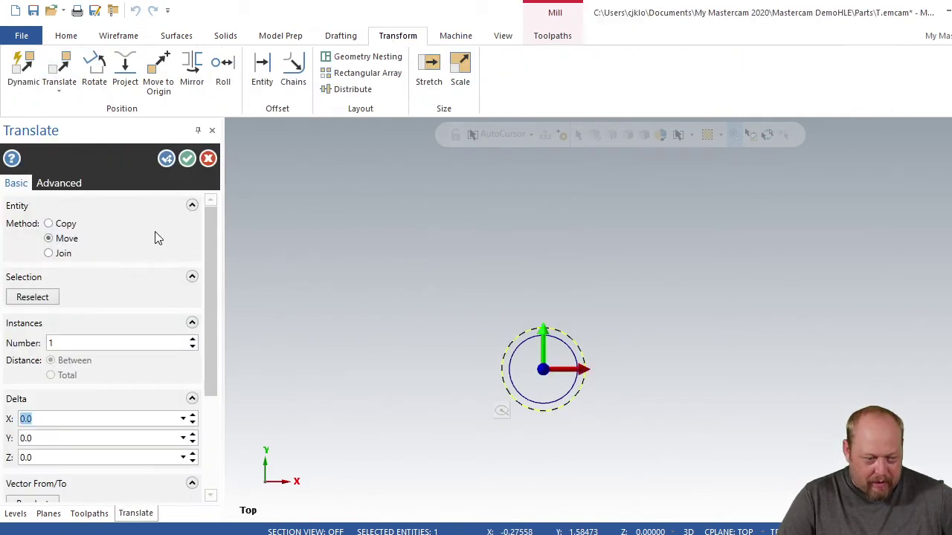
left_click(194, 415)
left_click_drag(193, 416, 193, 417)
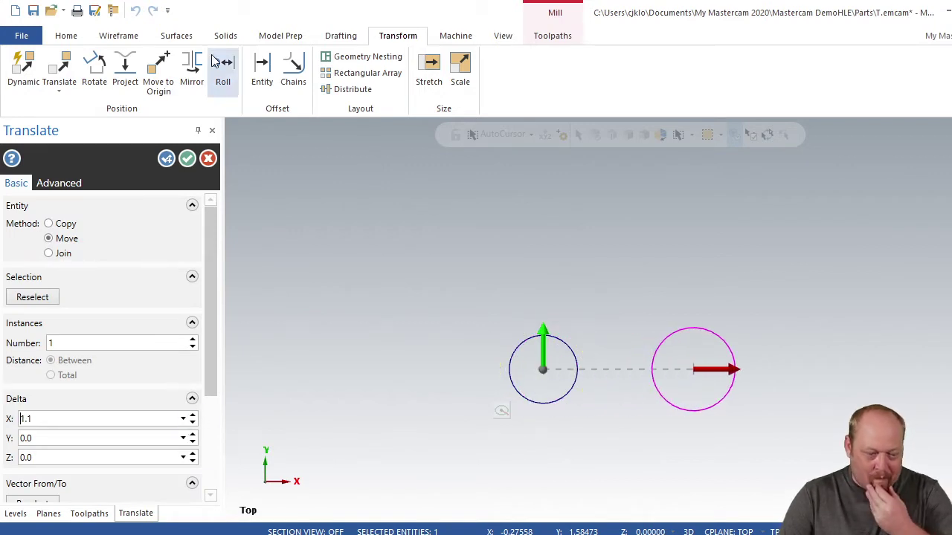
left_click(186, 159)
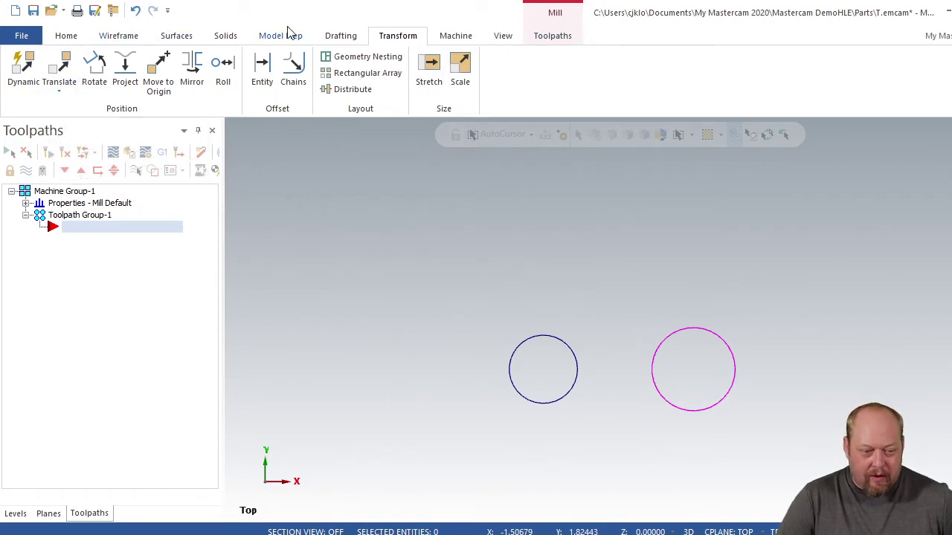
Add Ø 0.500 and Ø 0.610 diameter dimensions above the two circles
left_click(340, 37)
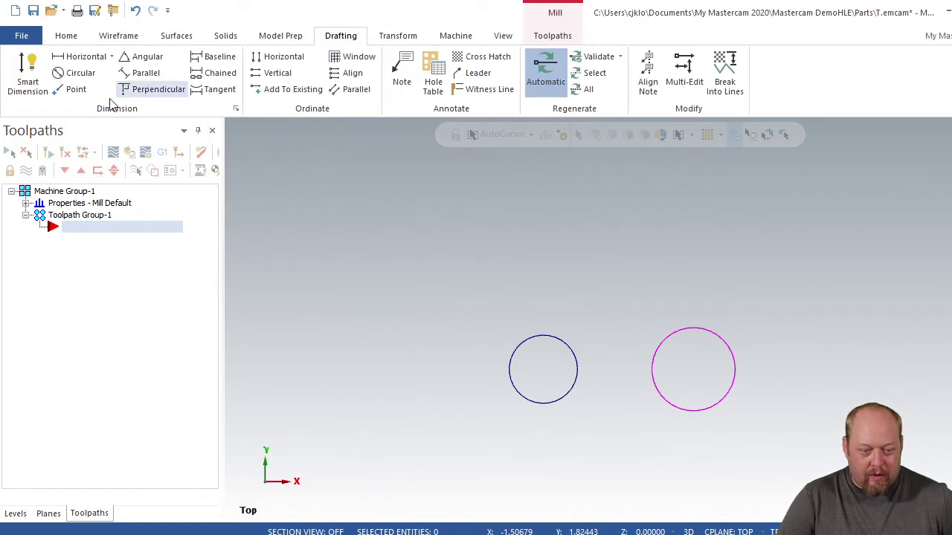
left_click(27, 73)
left_click(526, 337)
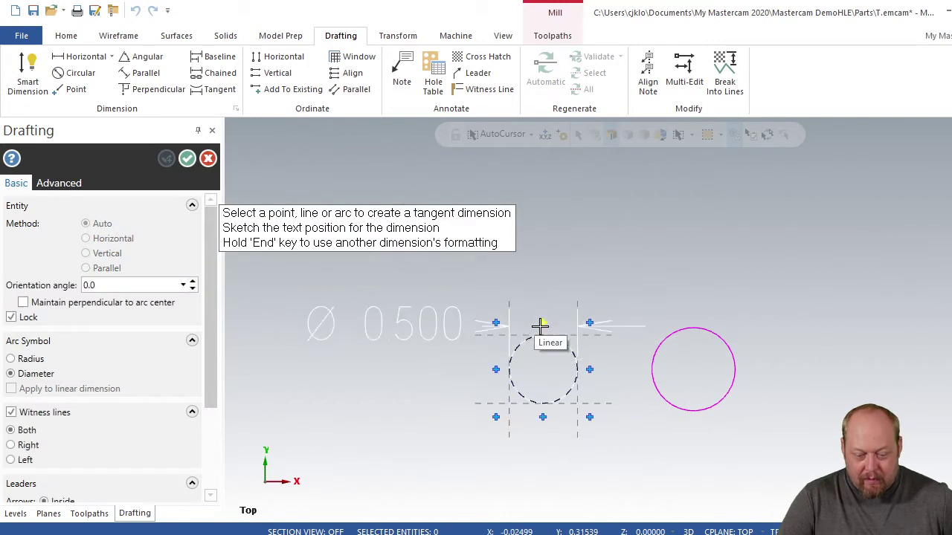
left_click(561, 200)
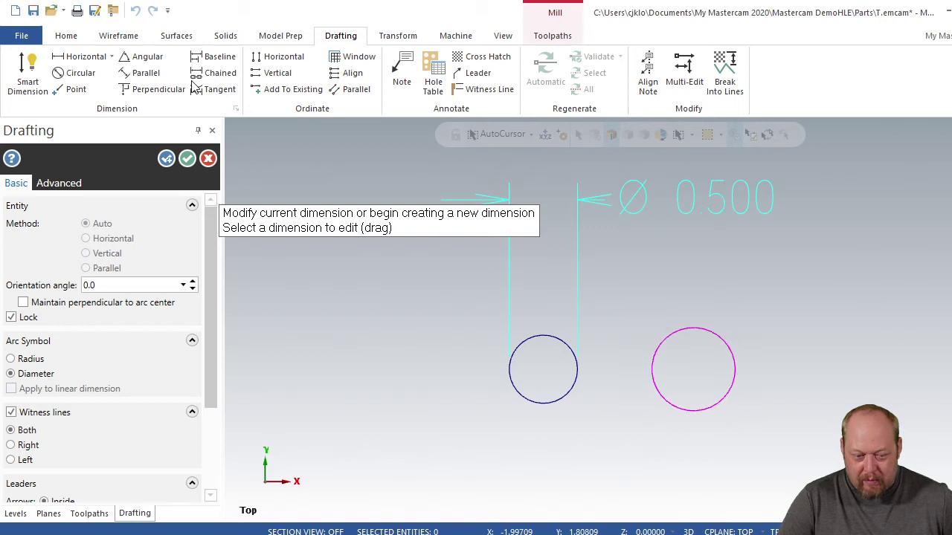
left_click(660, 338)
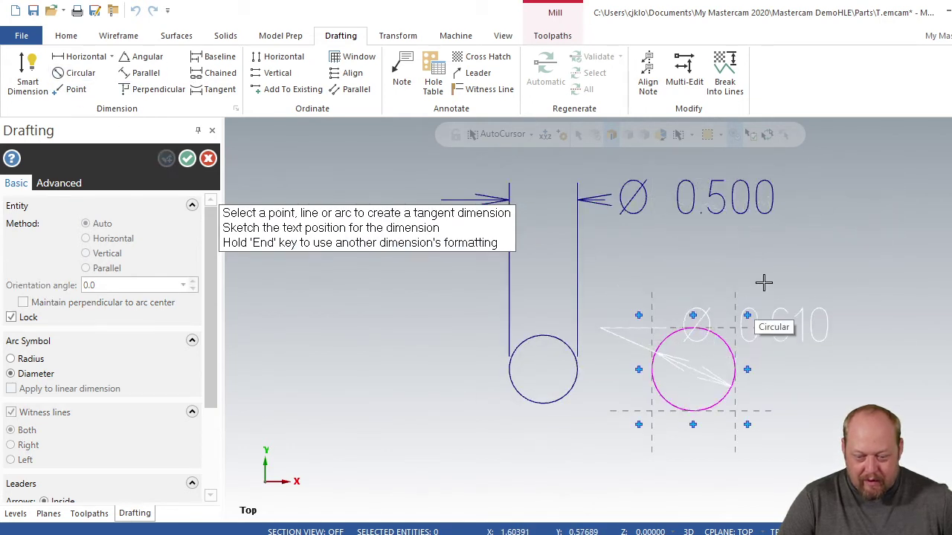
scroll(767, 284, "down", 2)
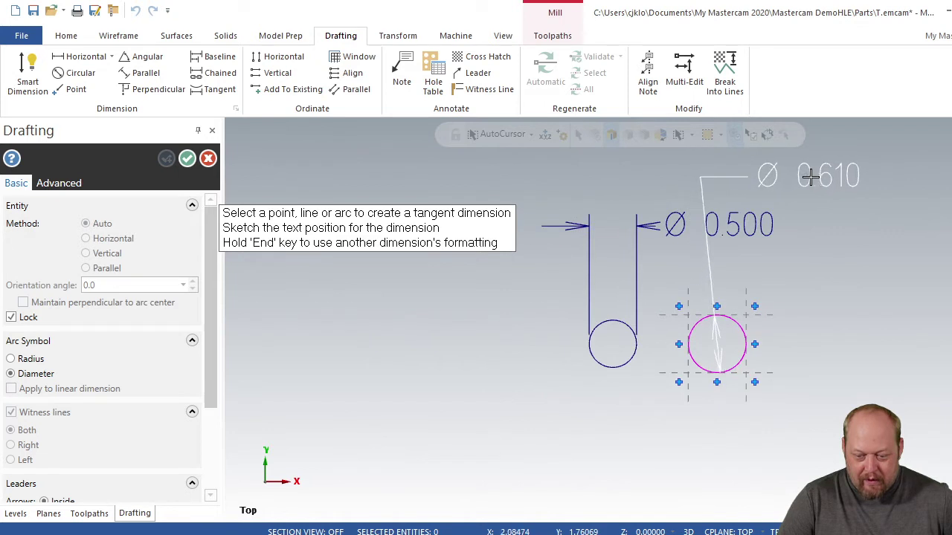
left_click(711, 304)
left_click(805, 169)
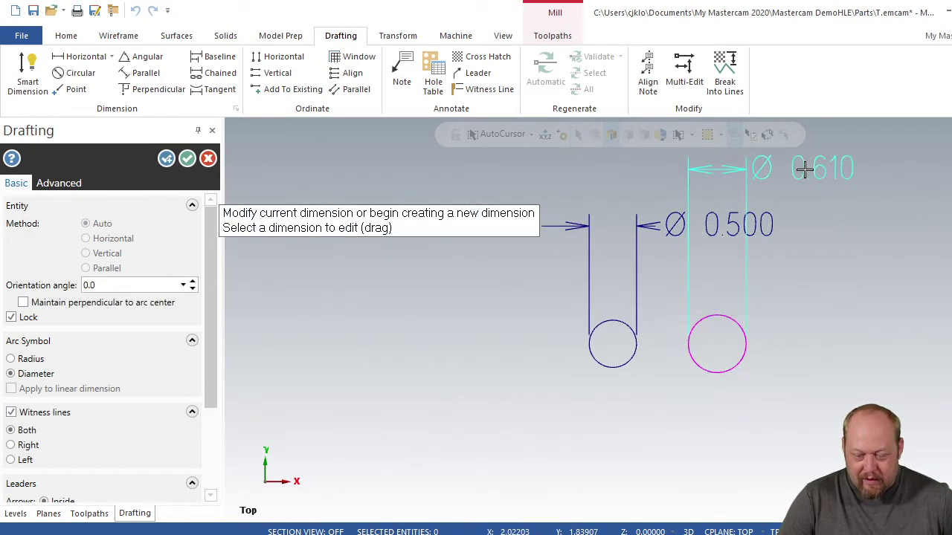
left_click(188, 159)
Fit the view so both circles and their dimensions are fully visible
scroll(571, 214, "down", 1)
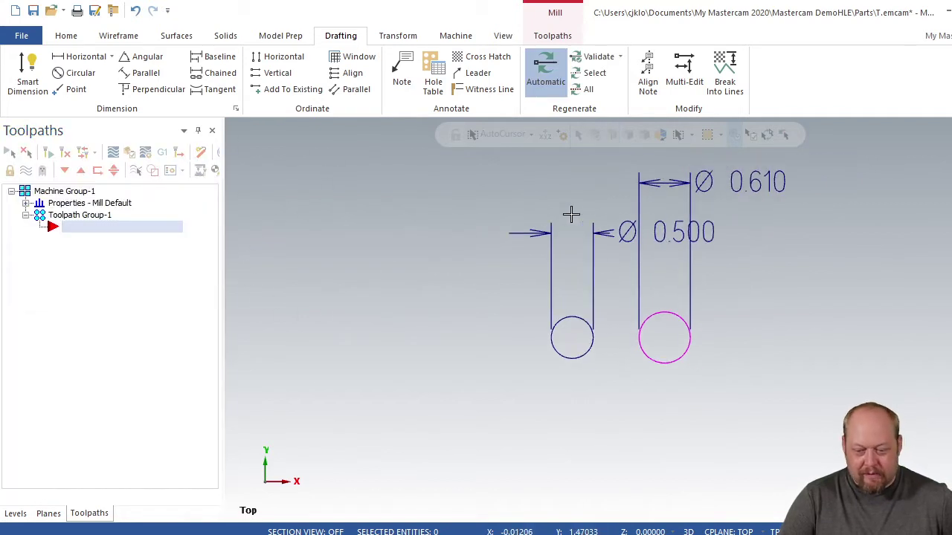
scroll(636, 223, "up", 3)
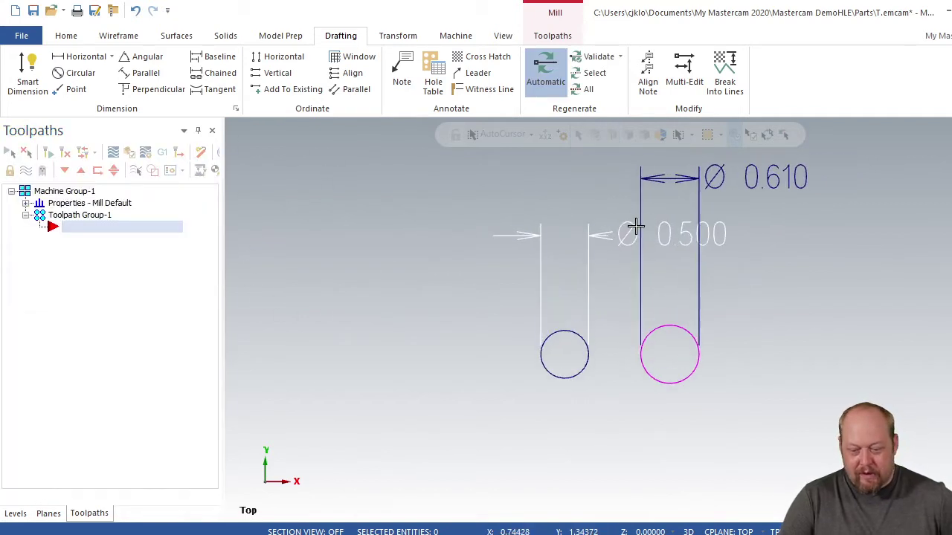
right_click(609, 339)
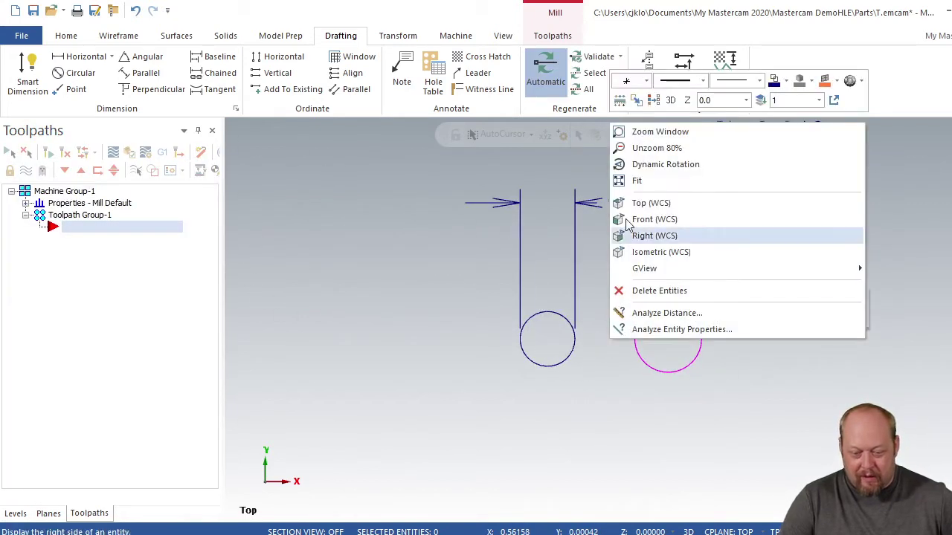
left_click(639, 181)
scroll(570, 282, "down", 1)
right_click(551, 351)
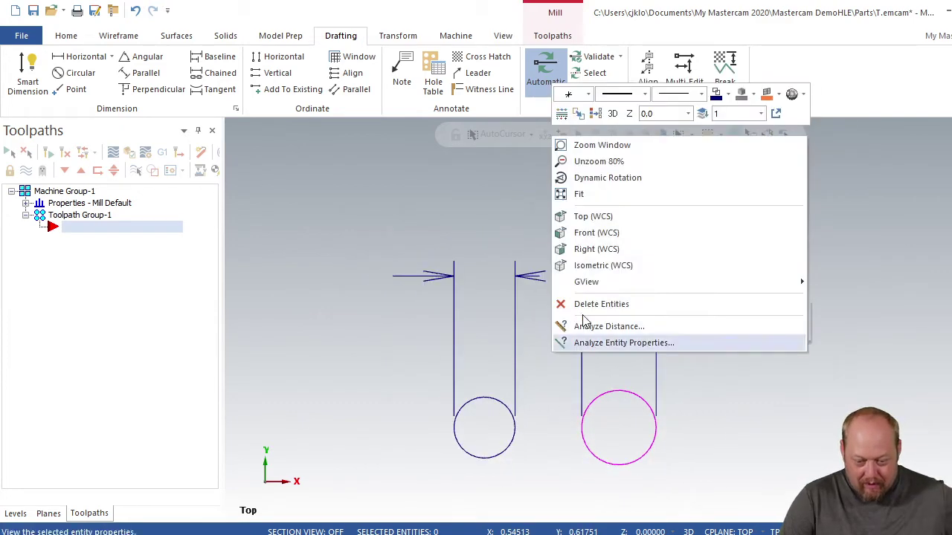
key("Escape")
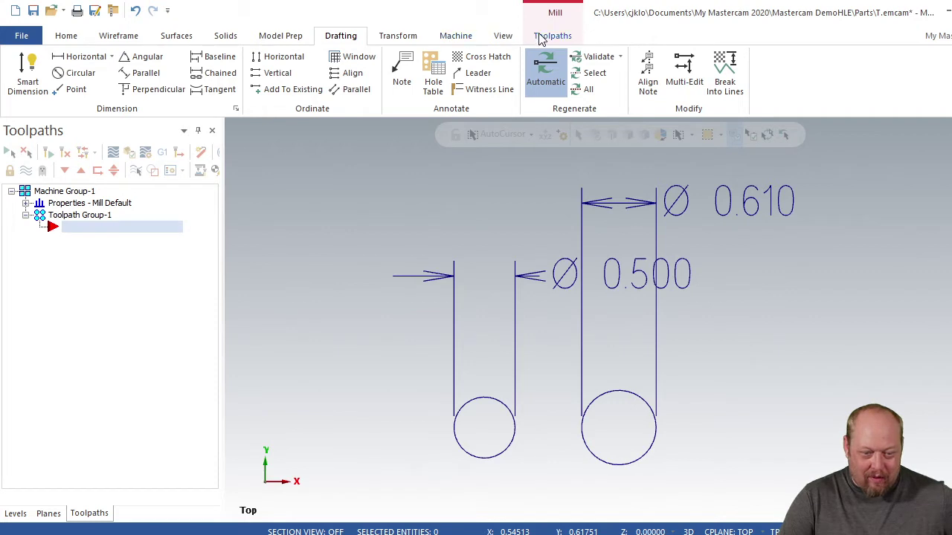
Draw a 0.25-diameter circle inside the left 0.500 hole, touching its right side
left_click(118, 36)
left_click(251, 71)
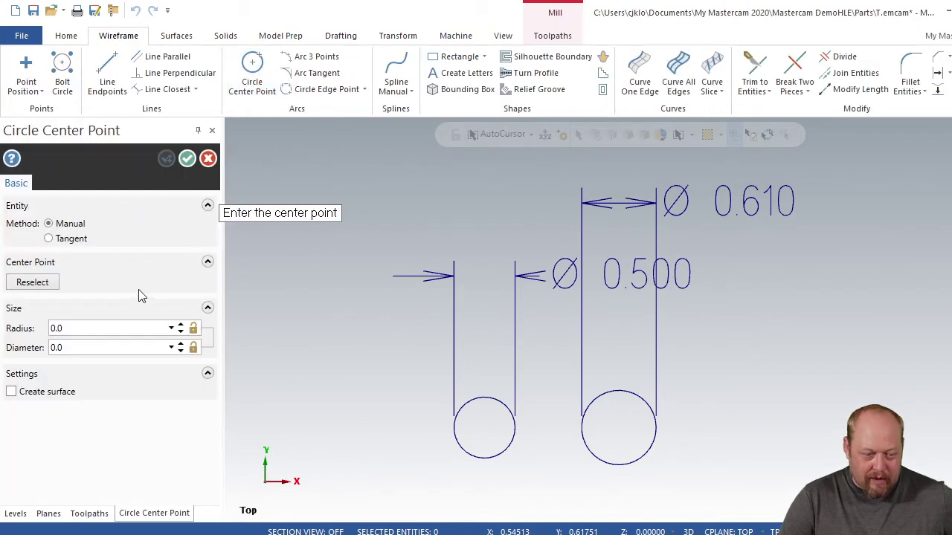
left_click(96, 352)
key("BackSpace")
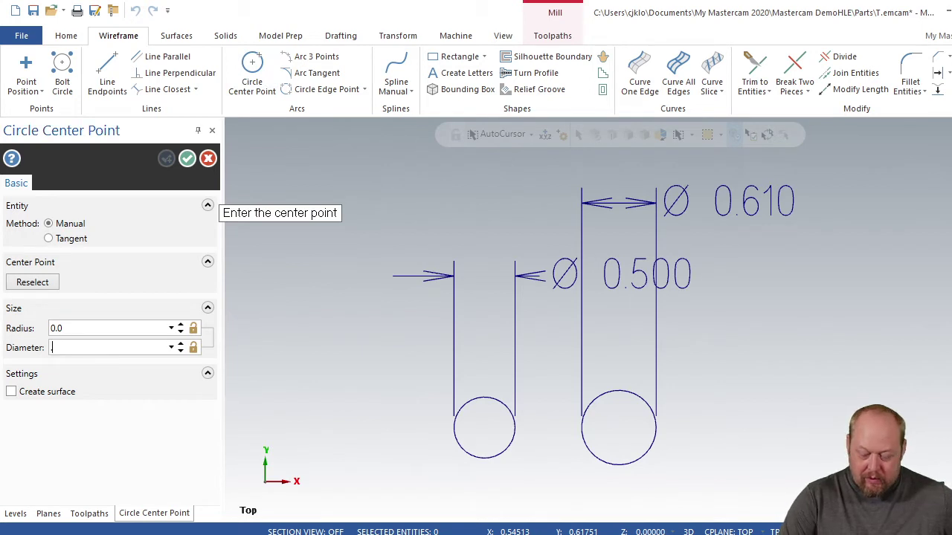
type(".25")
key("Tab")
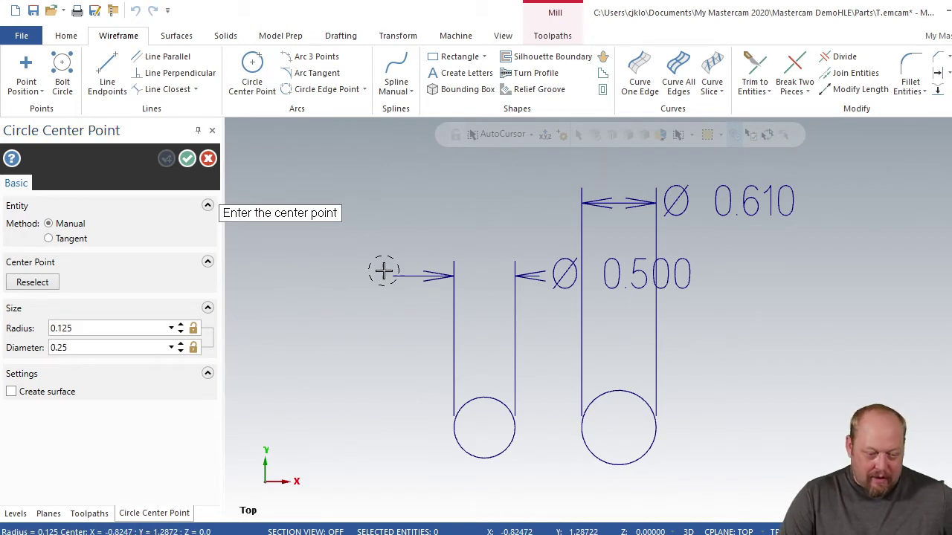
scroll(433, 202, "down", 1)
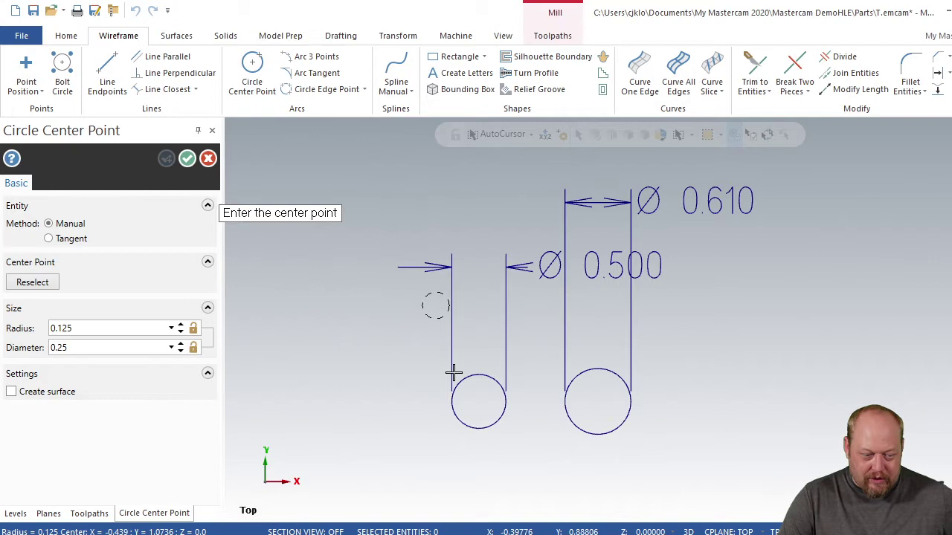
scroll(491, 402, "up", 3)
scroll(498, 390, "up", 2)
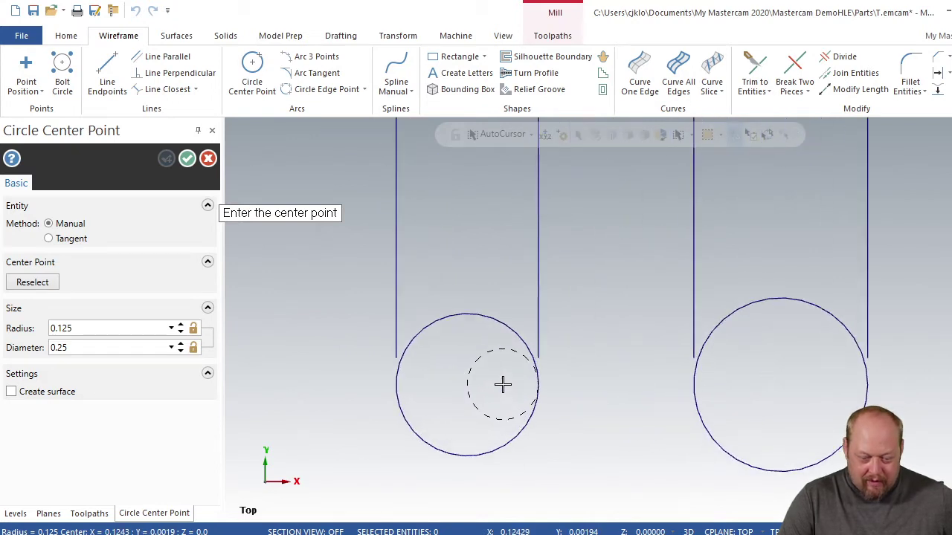
left_click(503, 384)
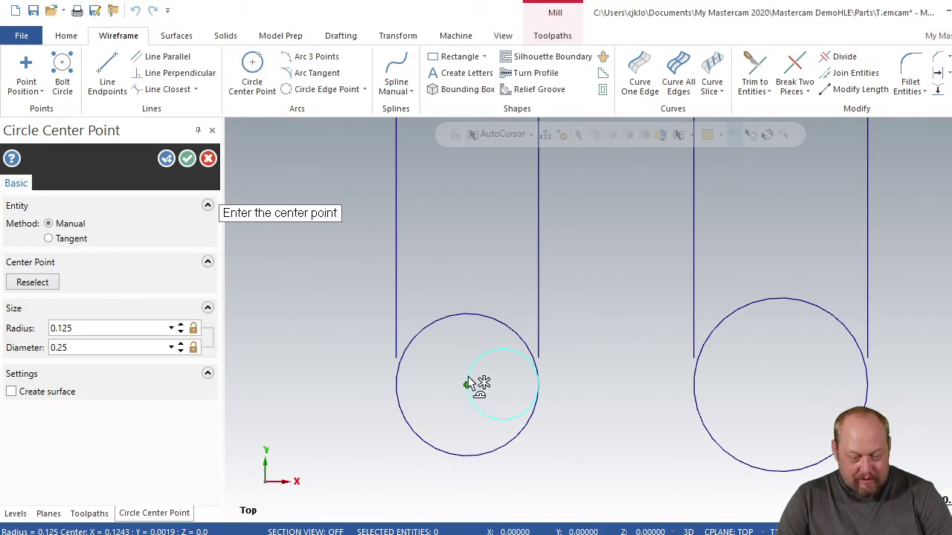
left_click(187, 159)
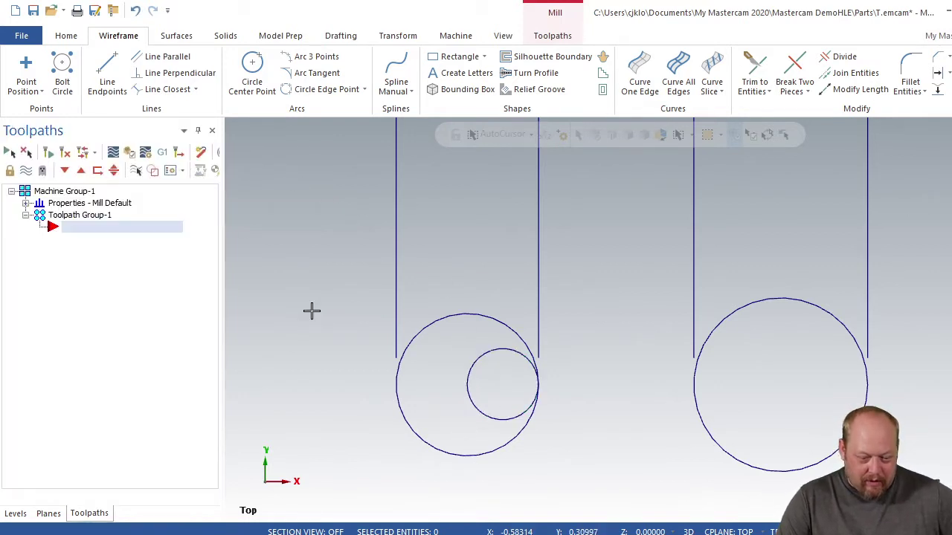
left_click(254, 68)
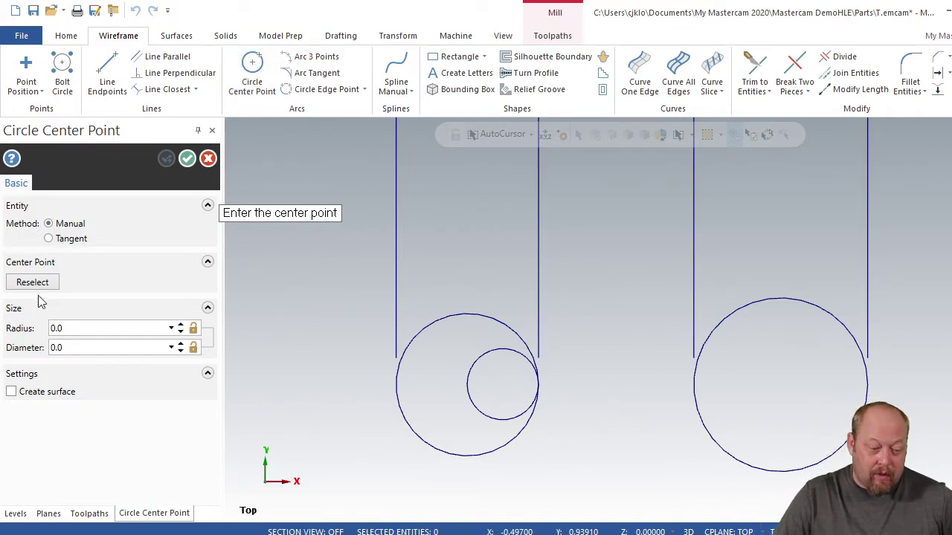
Enter a 5/16 diameter and place the 0.3125 circle inside the left hole
left_click(107, 349)
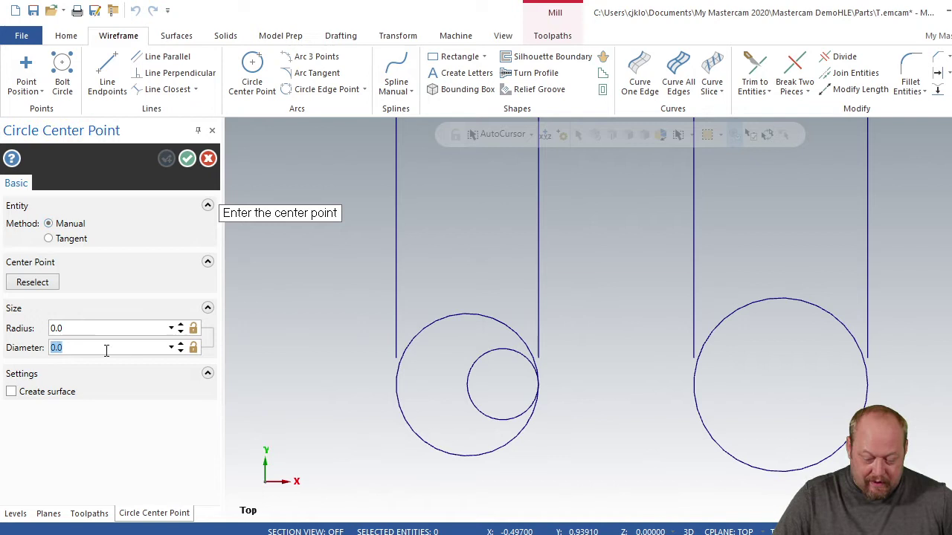
type("5/16")
key("Return")
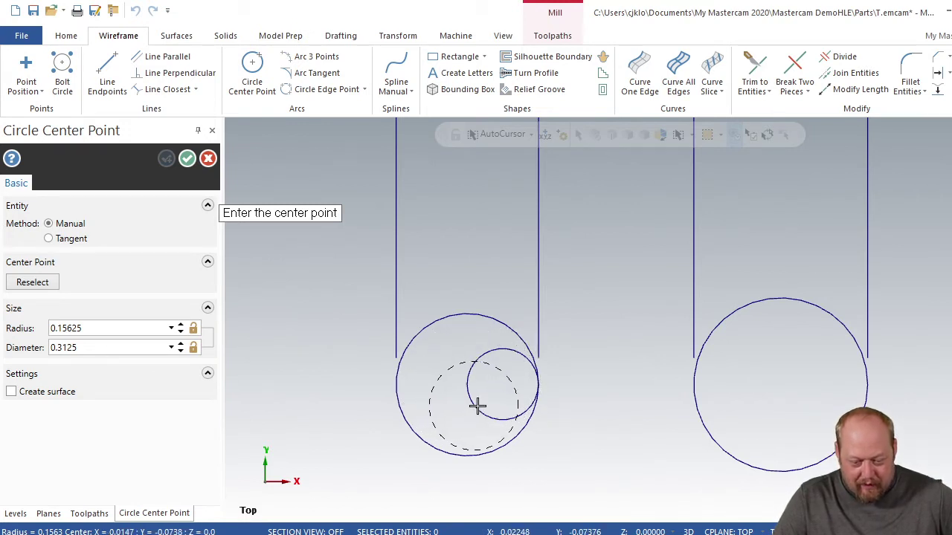
left_click(494, 385)
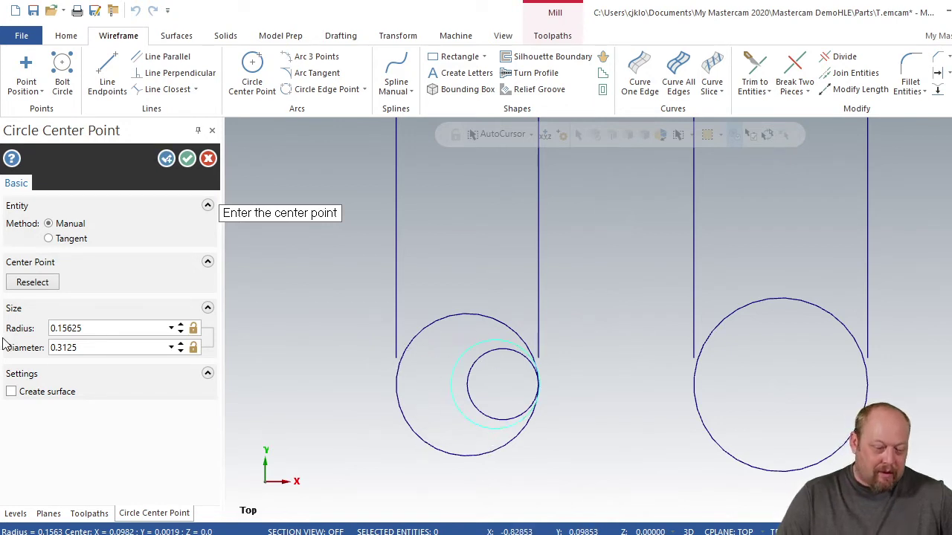
Accept the 0.3125 circle, then add a 0.375-diameter circle inside the left hole
left_click(182, 160)
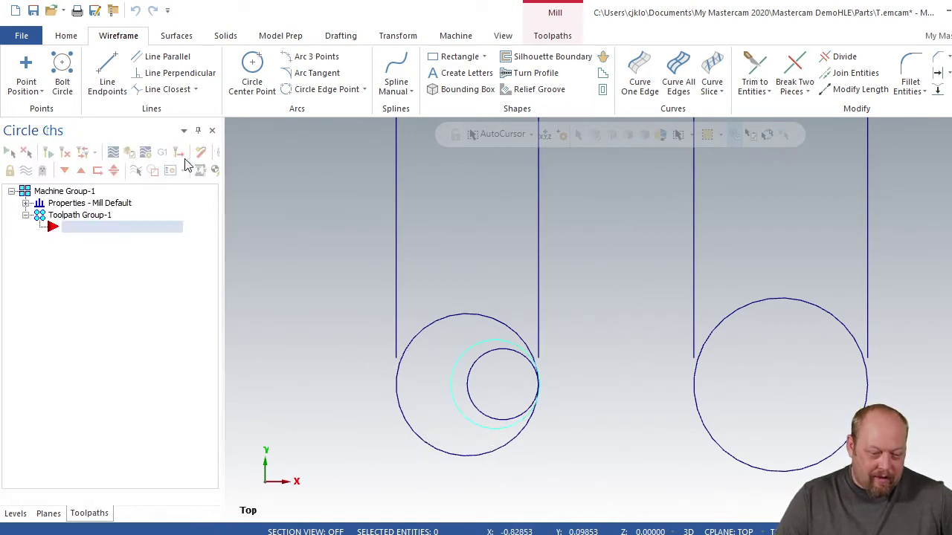
left_click(256, 70)
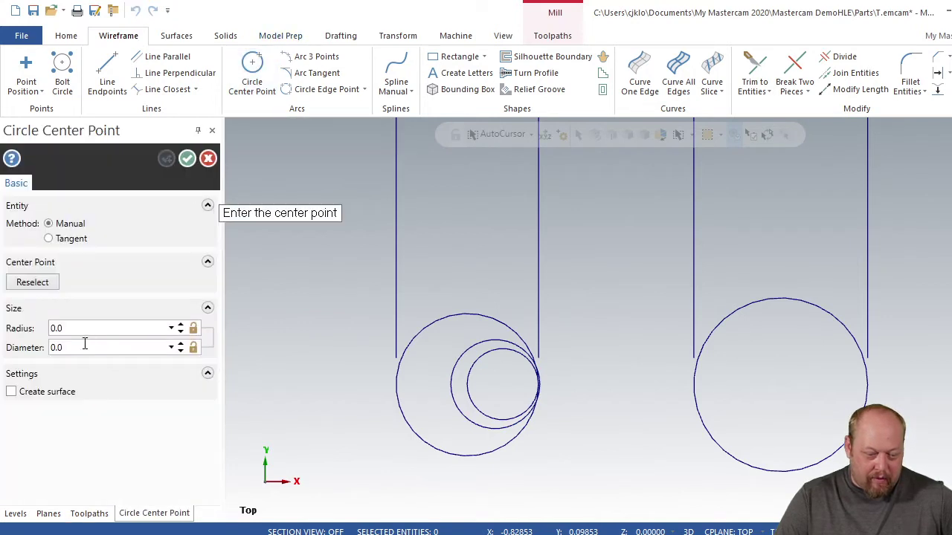
type(".375")
key("Return")
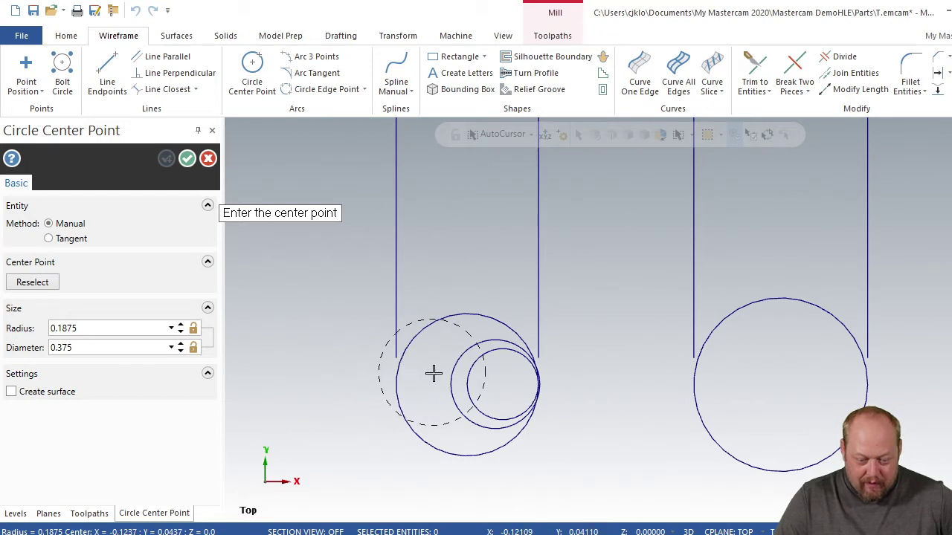
left_click(486, 385)
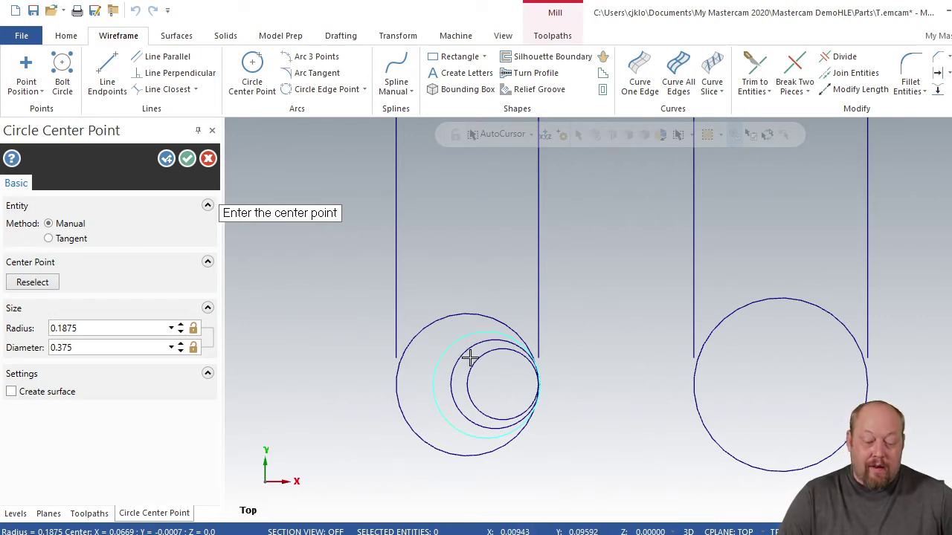
left_click(187, 161)
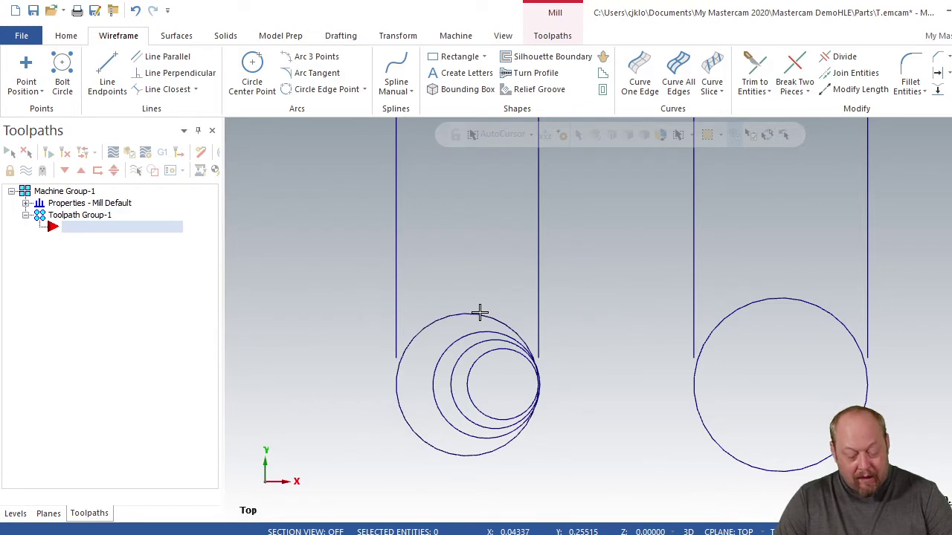
Undo the added circles, zoom out, and cancel an unused Circle Center Point command
key("ctrl+z")
key("ctrl+z")
key("ctrl+z")
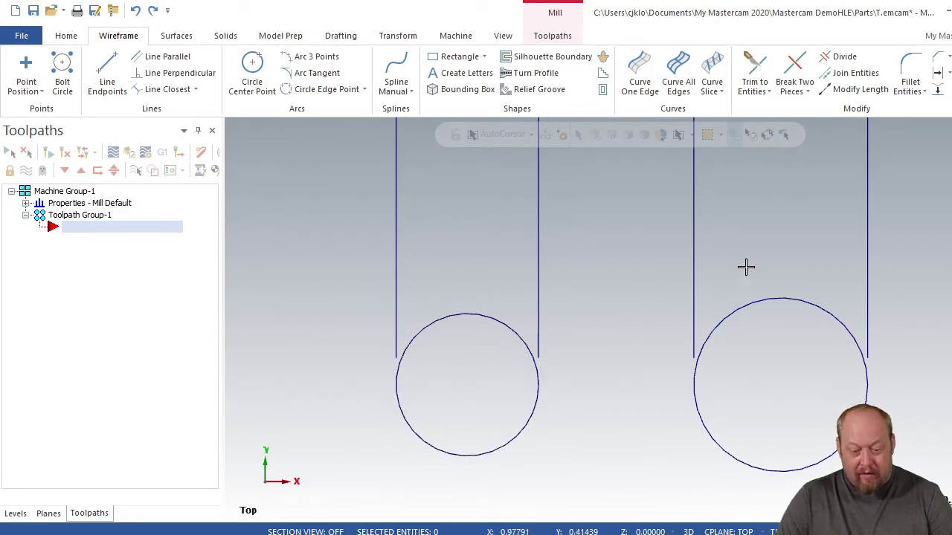
scroll(707, 336, "down", 1)
scroll(488, 431, "down", 1)
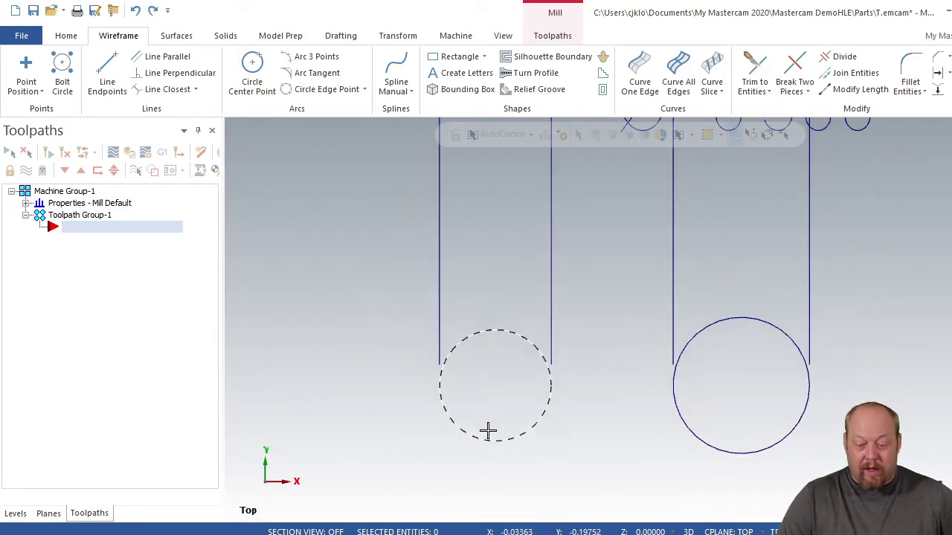
scroll(488, 431, "down", 1)
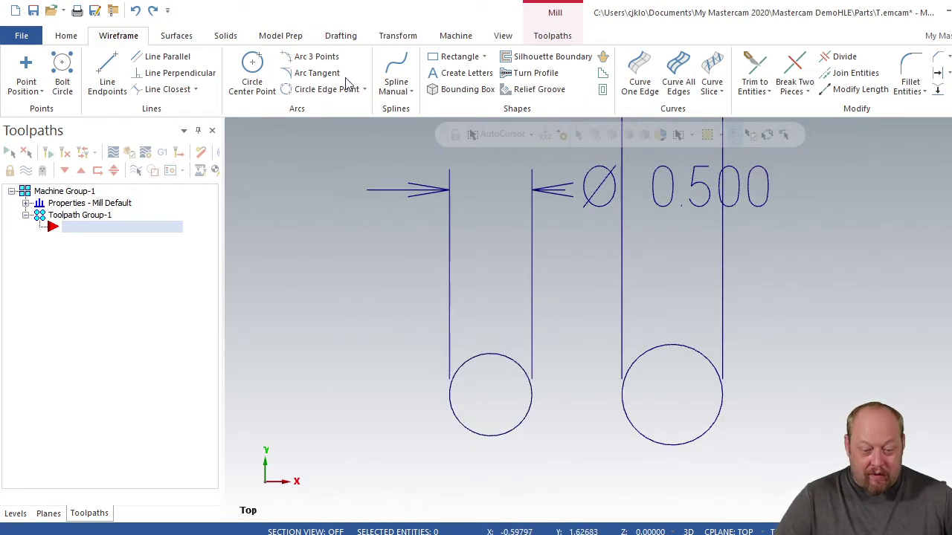
left_click(252, 75)
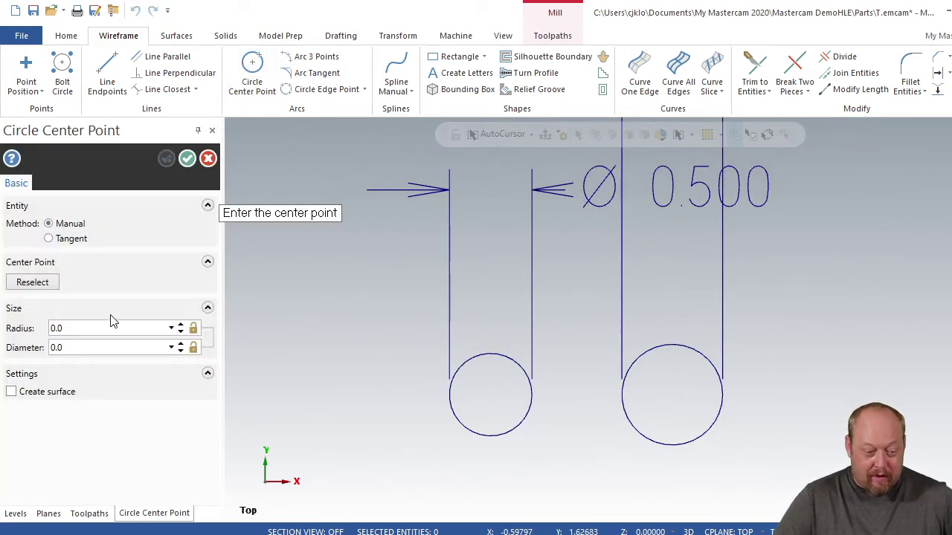
left_click(212, 131)
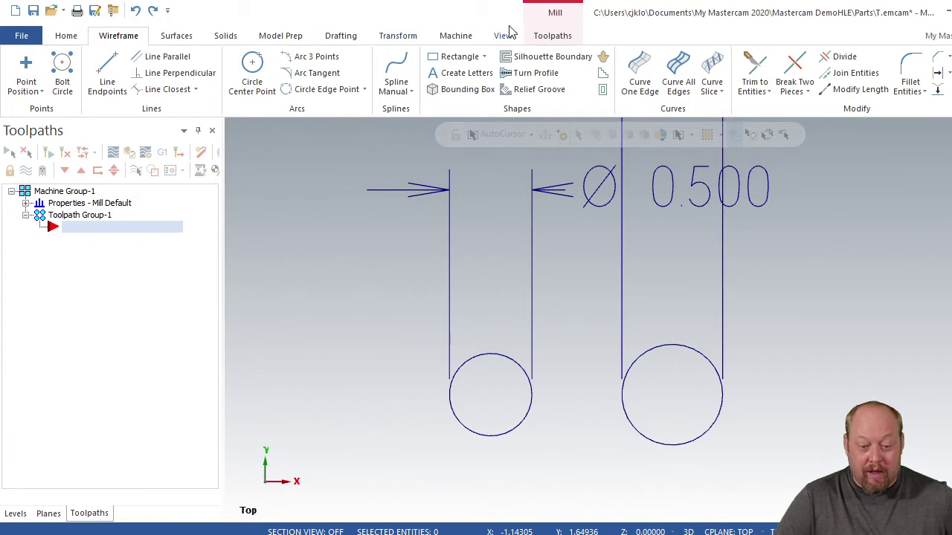
Discard an empty 2D Contour operation without chaining any geometry
left_click(550, 36)
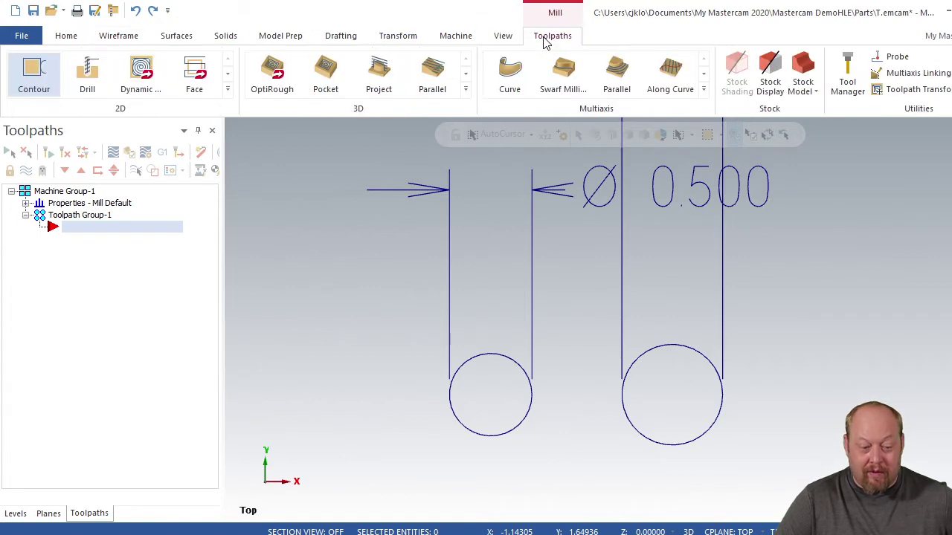
left_click(34, 87)
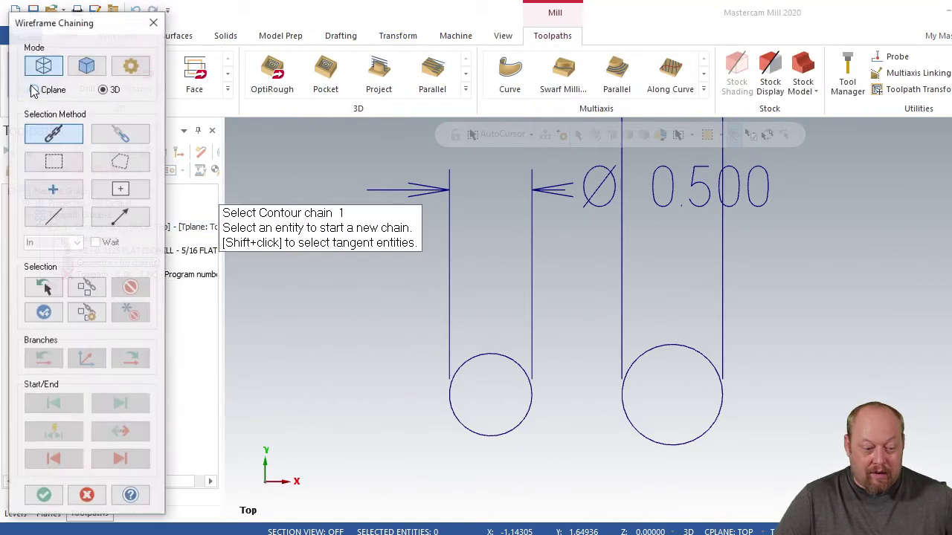
left_click(154, 24)
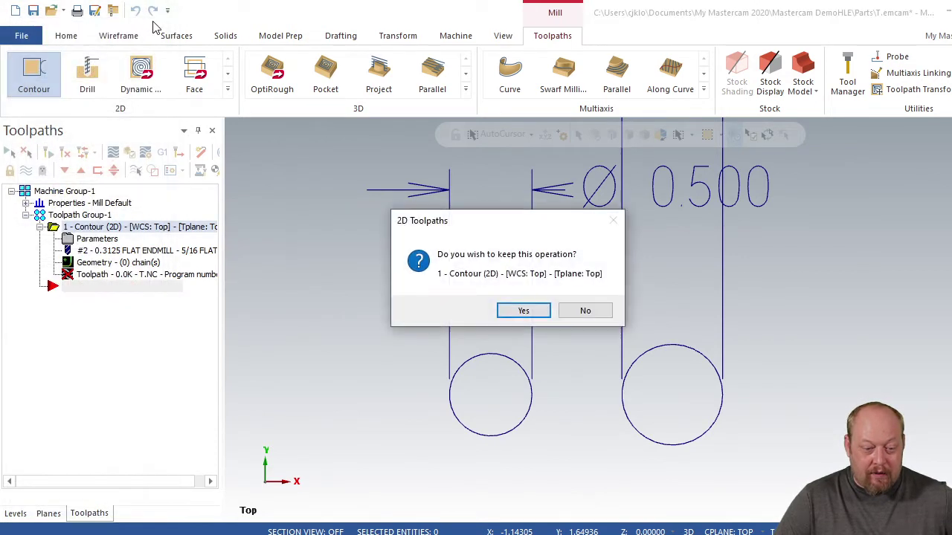
left_click(597, 310)
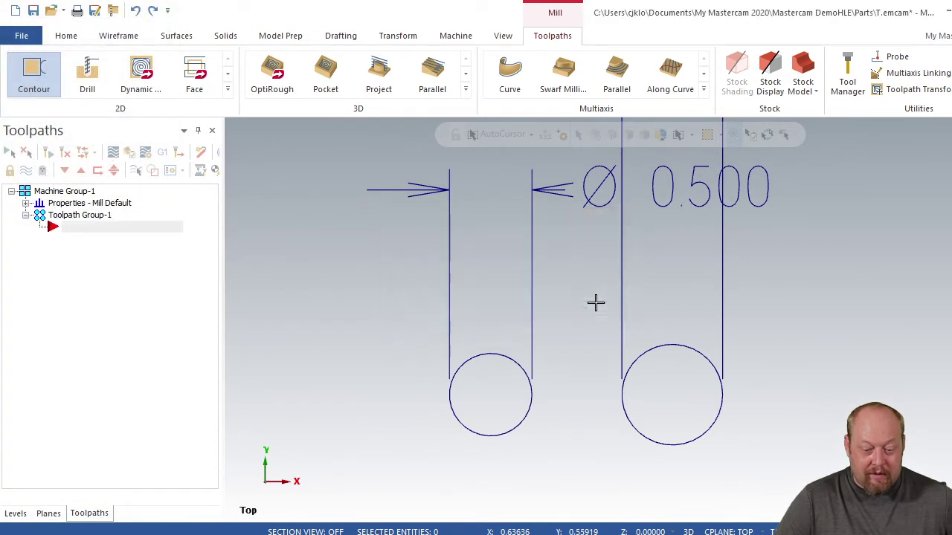
Load the default Mill machine definition
left_click(454, 39)
left_click(22, 88)
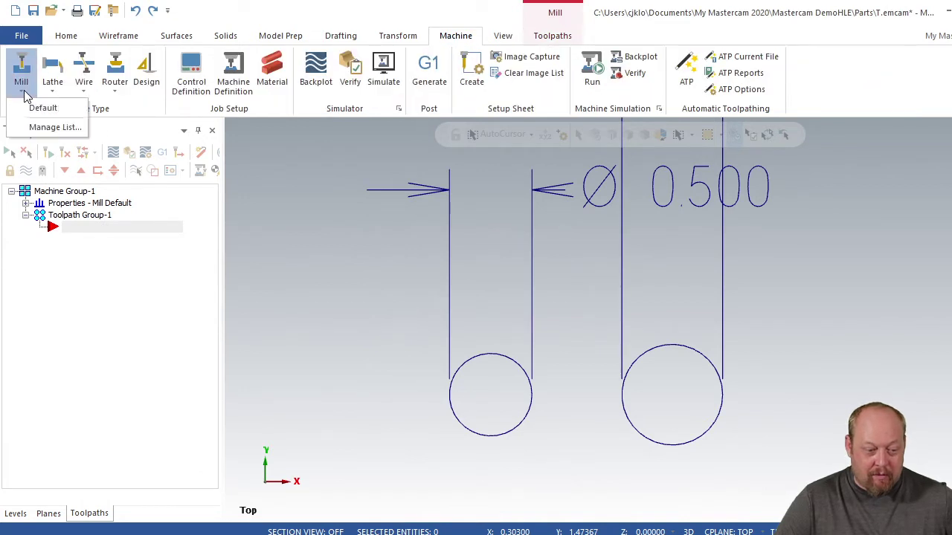
left_click(41, 110)
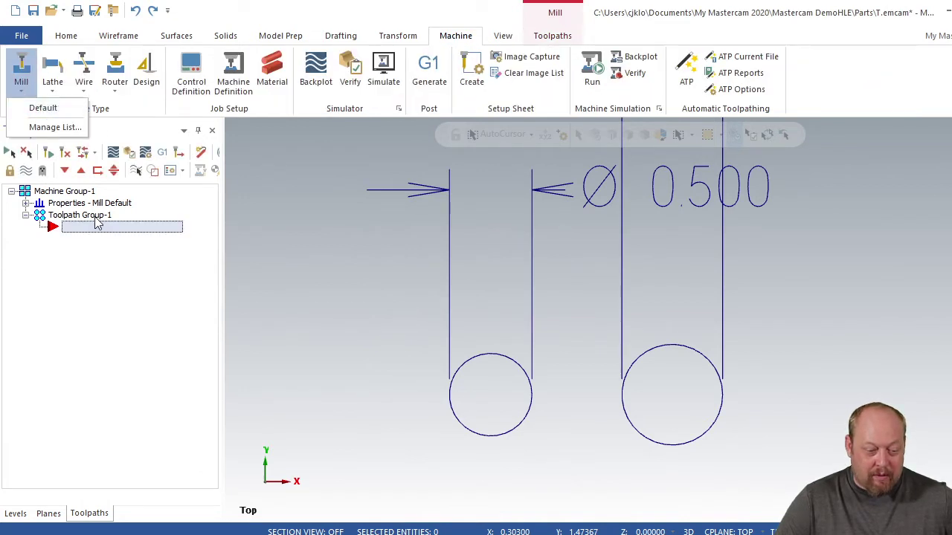
Create a 2D Contour toolpath chained to the left 0.500 circle
left_click(554, 35)
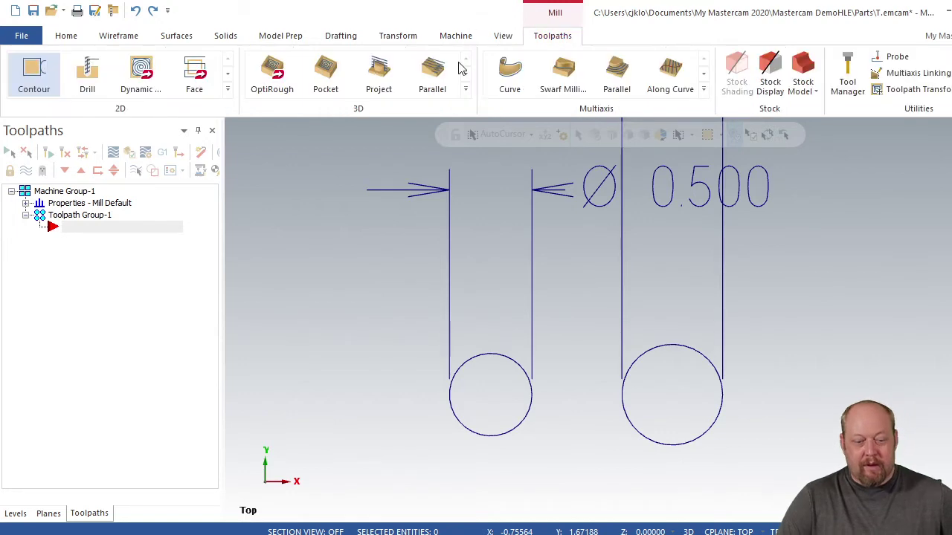
left_click(32, 79)
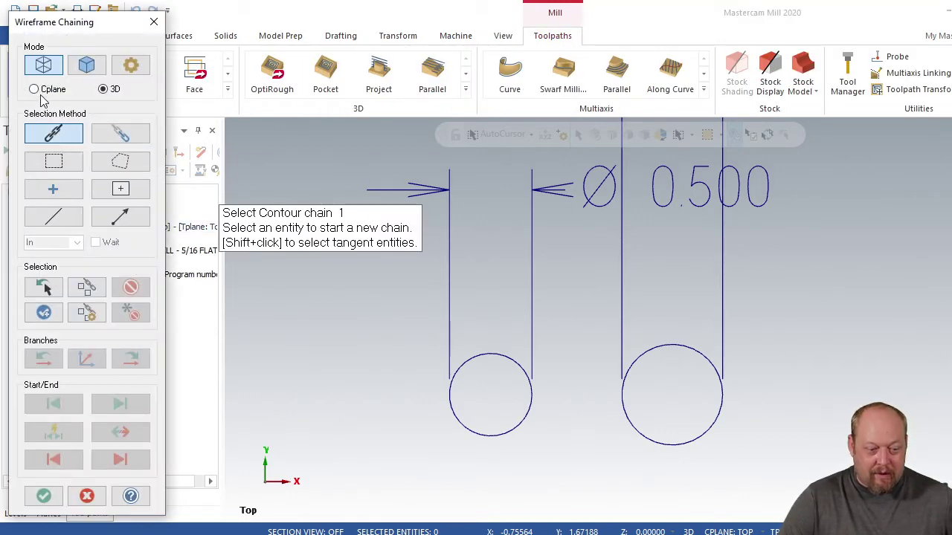
left_click(521, 372)
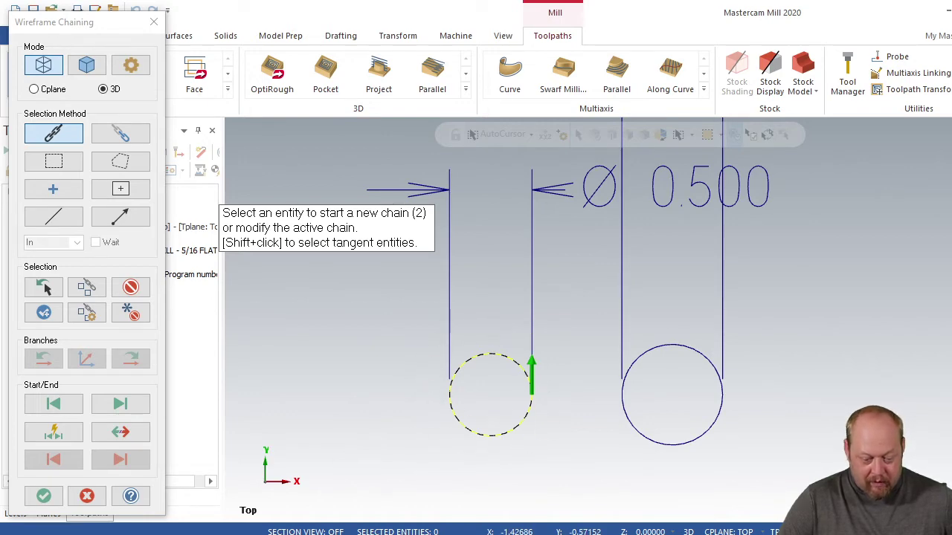
left_click(45, 494)
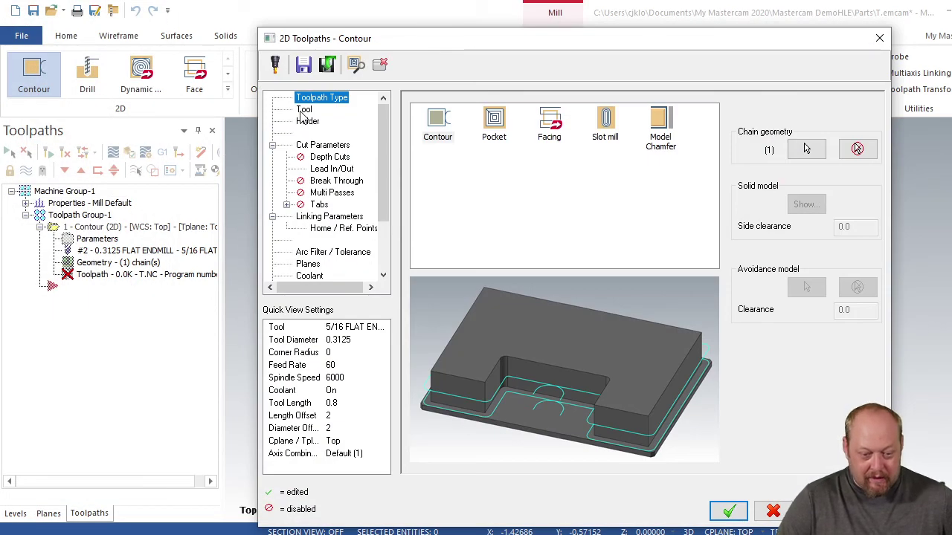
Select the 5/16 flat endmill and enter the comment 'ramp .500 dia'
left_click(303, 110)
left_click(523, 140)
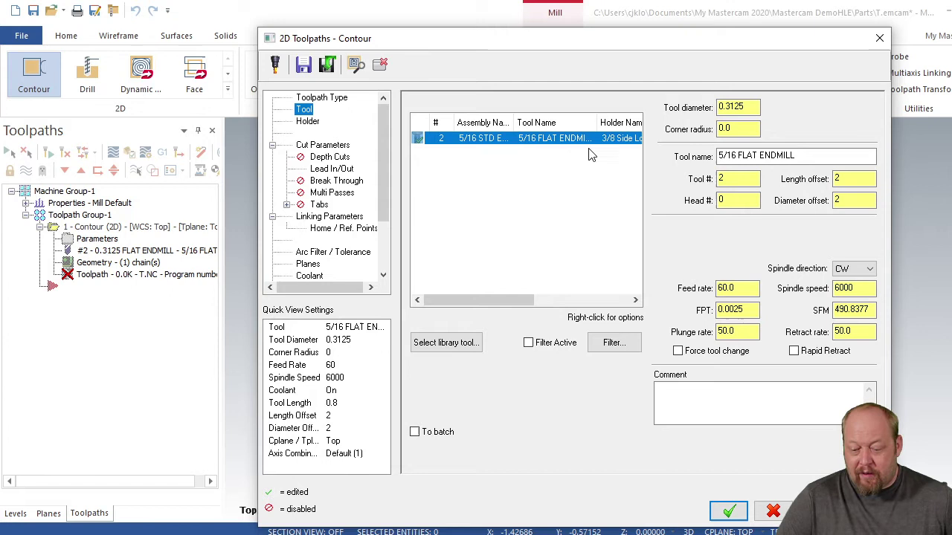
left_click(719, 389)
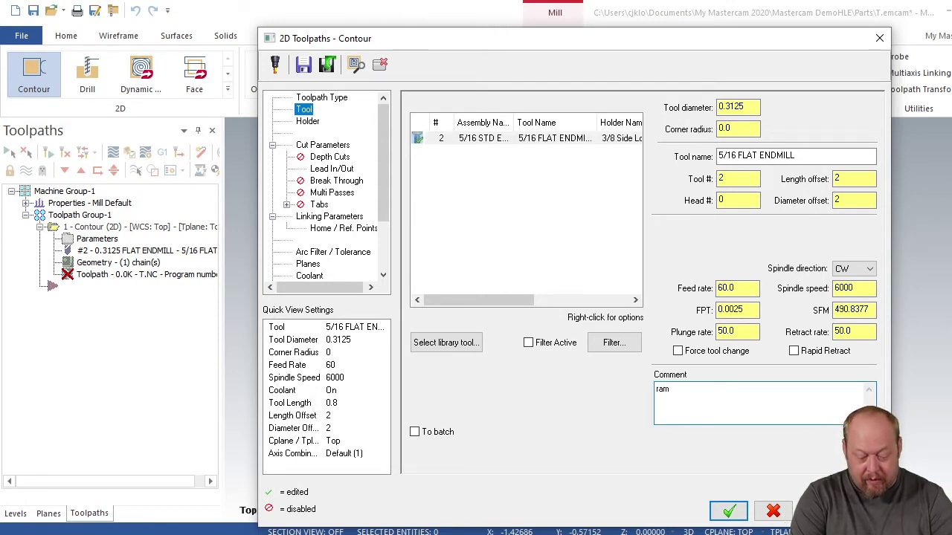
type("ramp .500 dia")
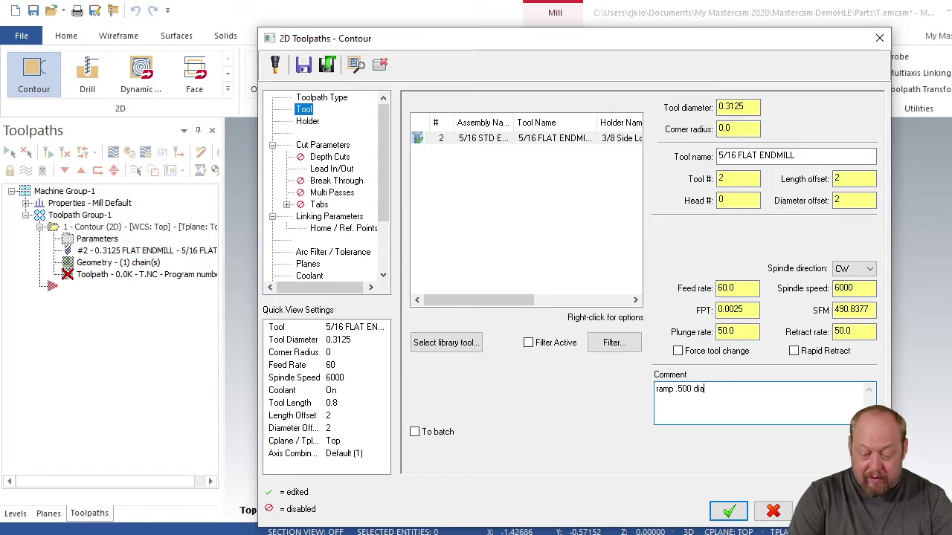
left_click(322, 145)
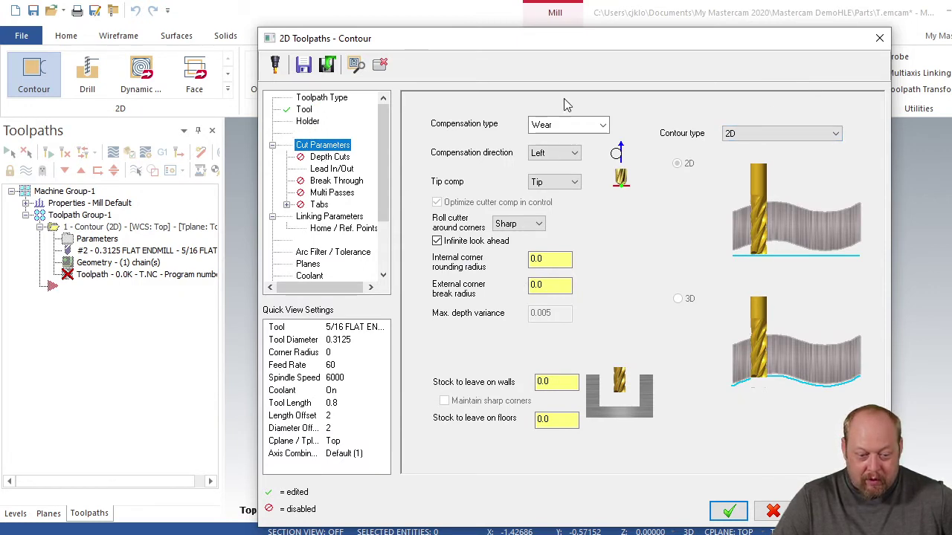
Switch the contour type to Ramp and set the wall stock to leave to 0.005
left_click(791, 133)
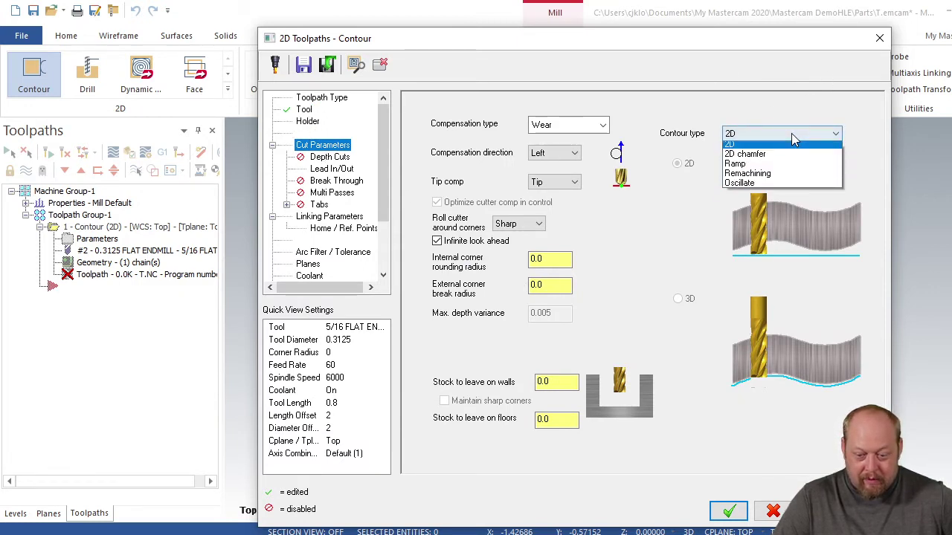
left_click(784, 176)
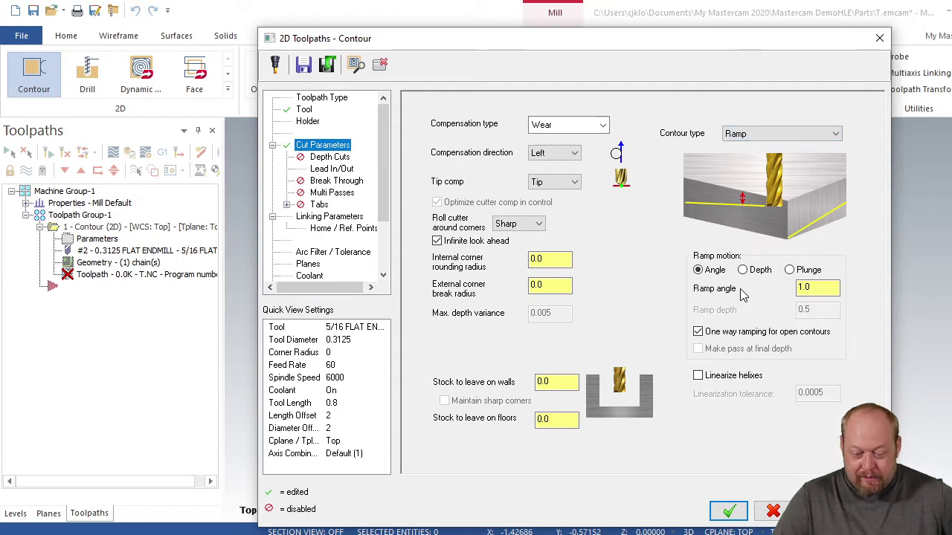
left_click(811, 288)
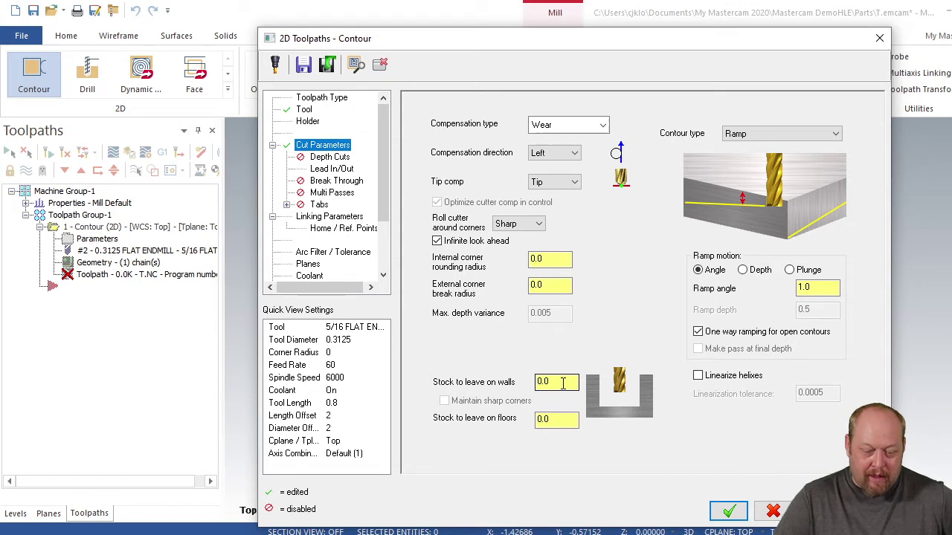
left_click_drag(563, 383, 514, 382)
key("BackSpace")
type(".00")
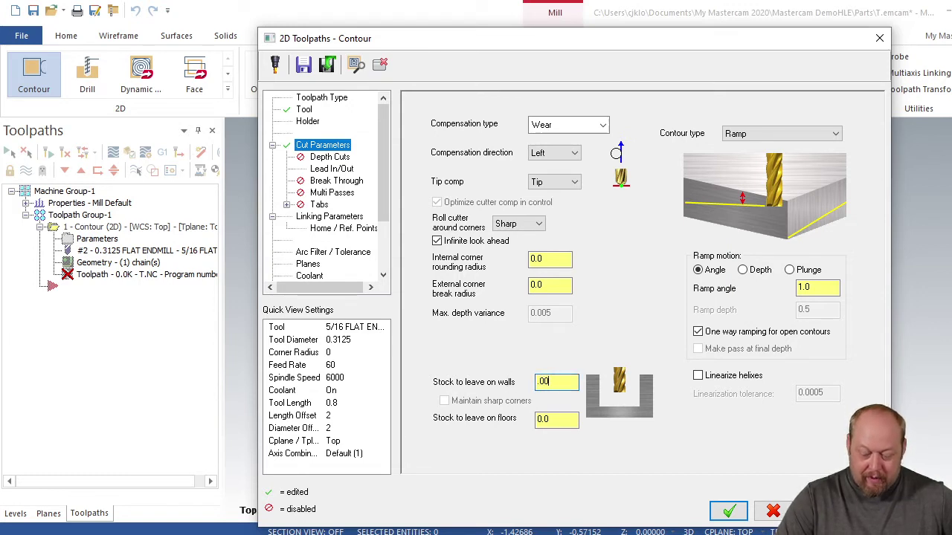
type("5")
key("Return")
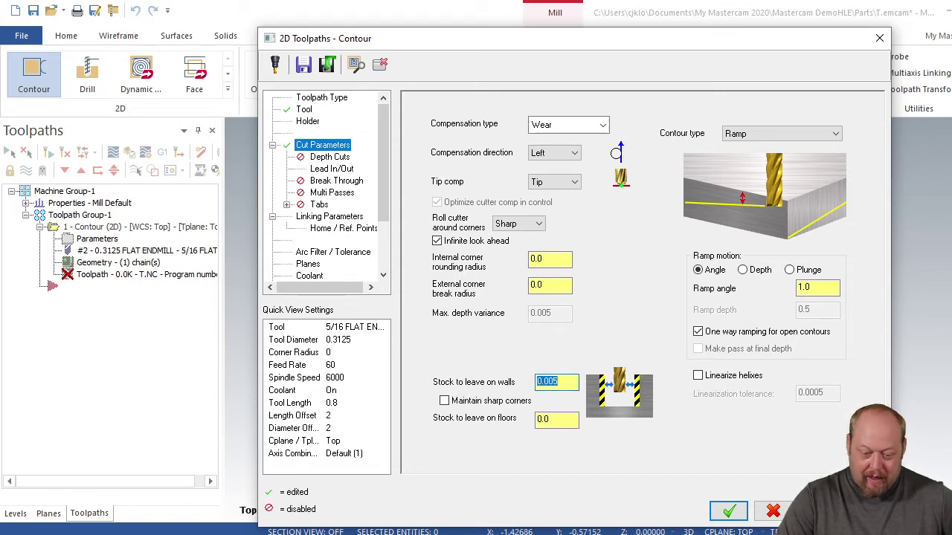
left_click(327, 170)
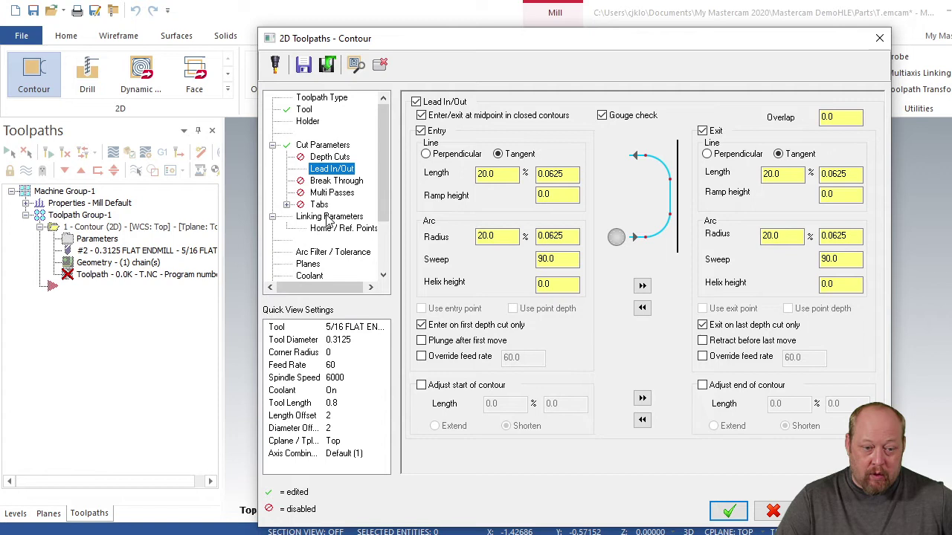
Set the contour's cut depth to -0.5 in Linking Parameters
left_click(329, 217)
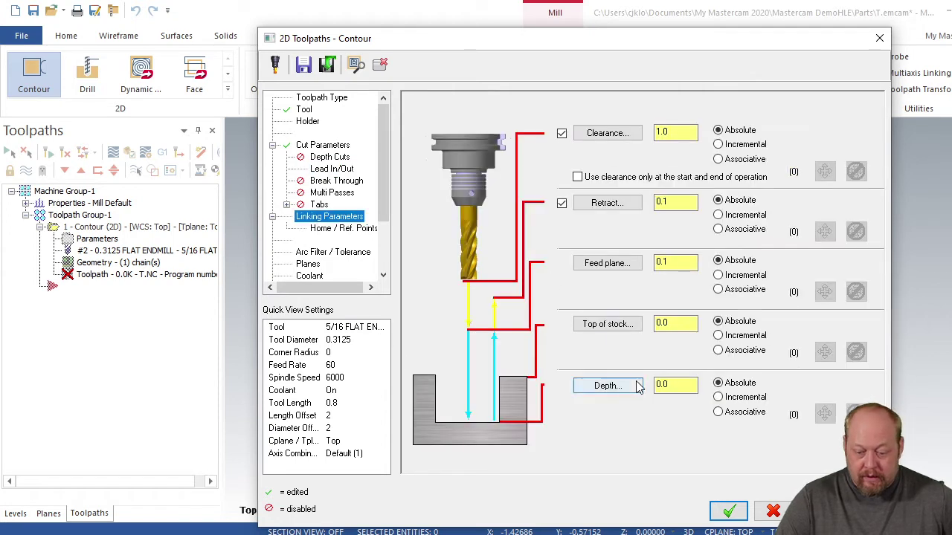
left_click(673, 385)
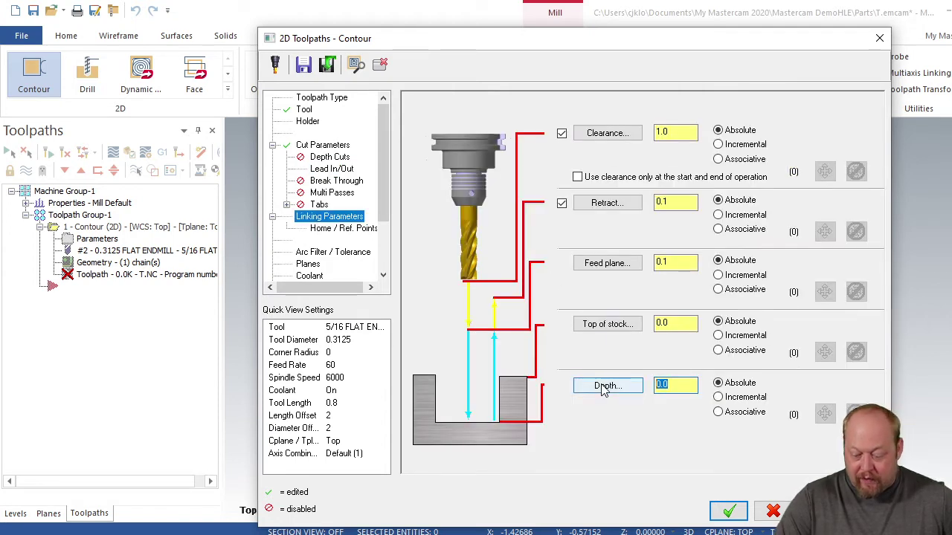
type("-0.5")
key("Return")
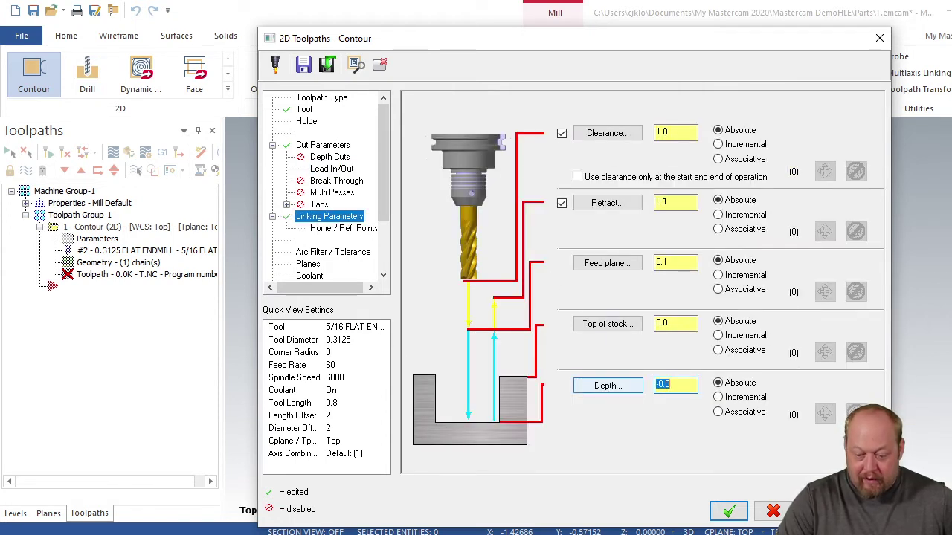
Review the arc filter, planes and coolant pages, then accept to generate the ramp toolpath
left_click(313, 253)
left_click(308, 265)
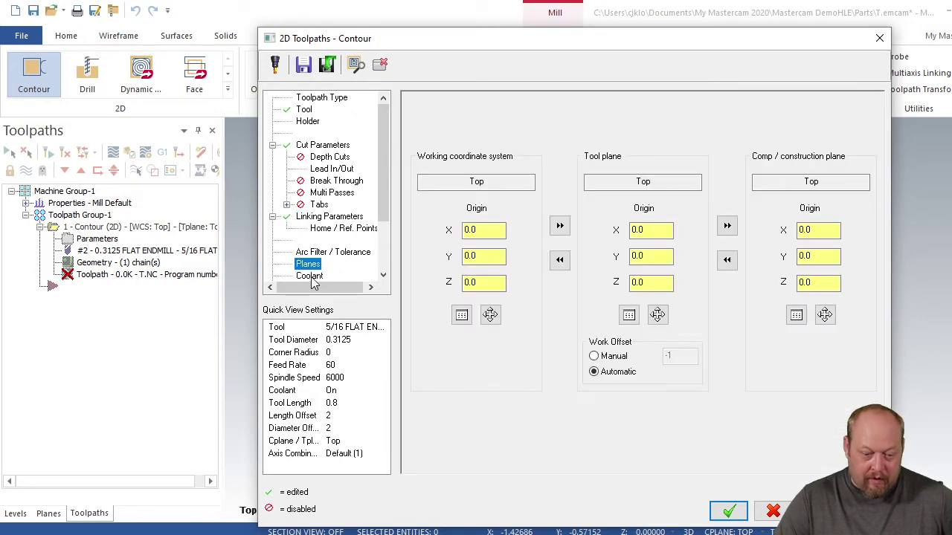
left_click(310, 277)
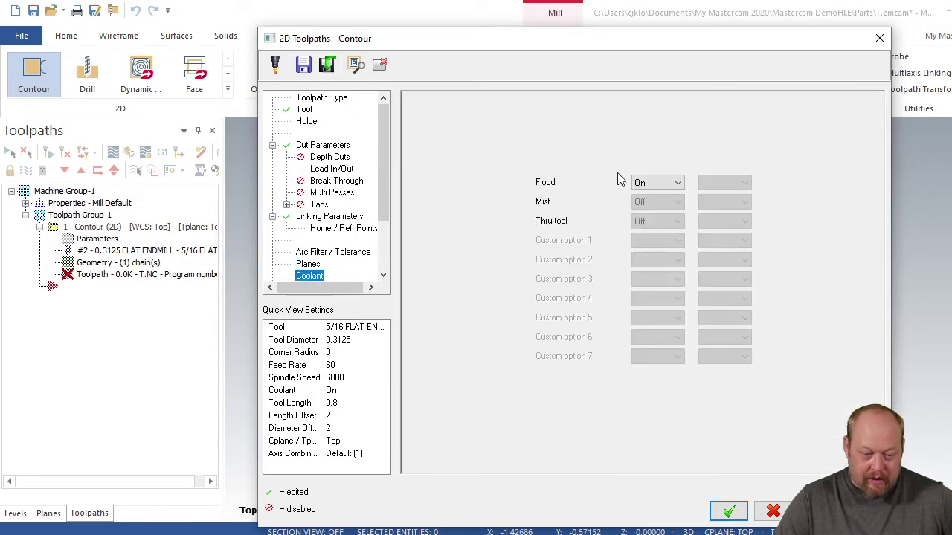
left_click(729, 510)
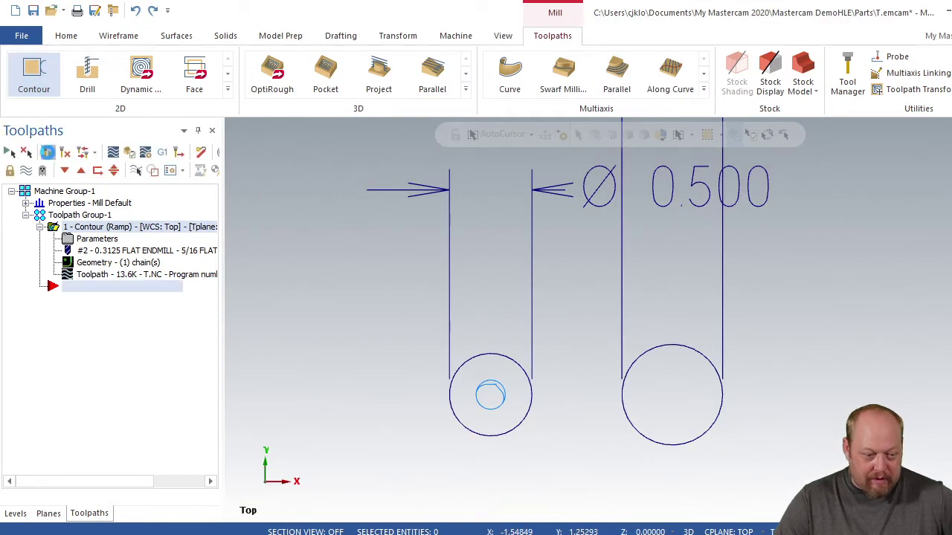
Orbit the view and backplot the ramp contour to watch its helical passes down the left hole
middle_click_drag(449, 388, 496, 410)
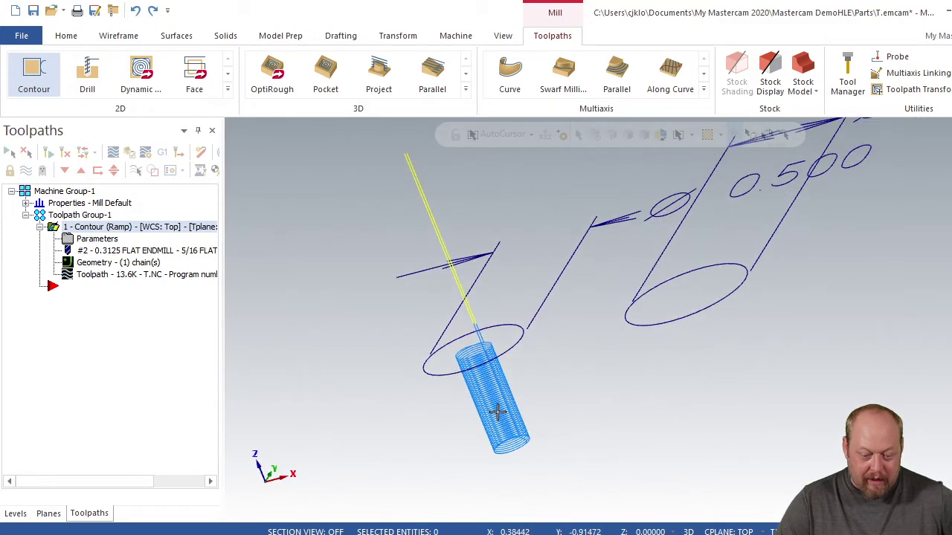
left_click(112, 152)
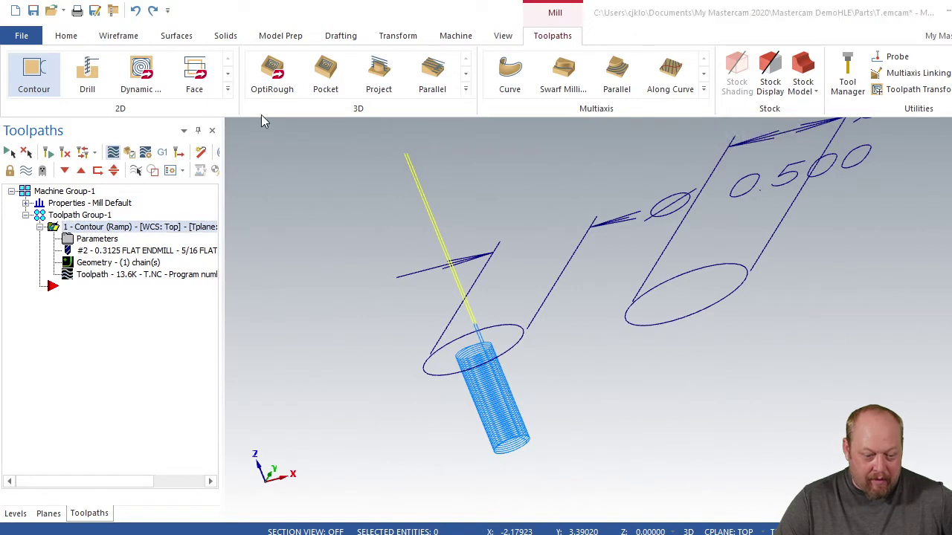
left_click(234, 130)
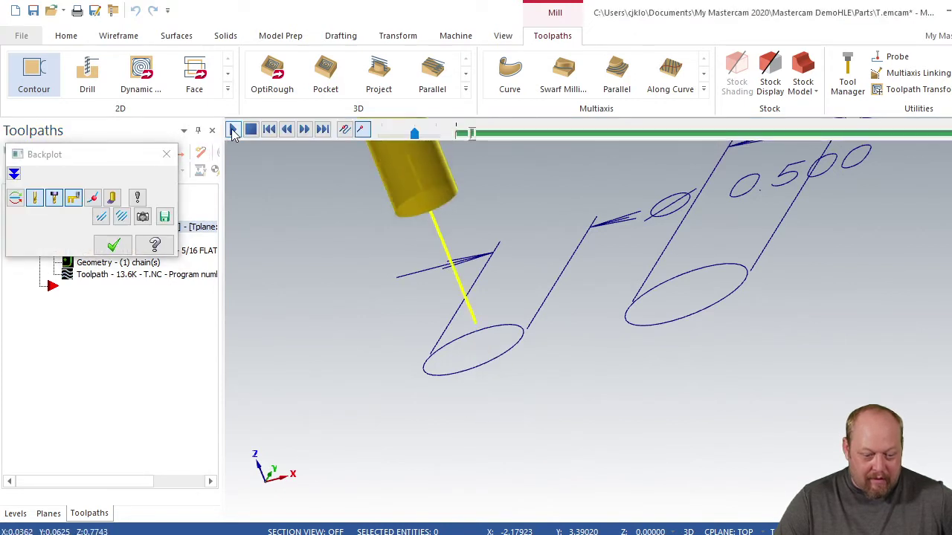
scroll(457, 393, "up", 3)
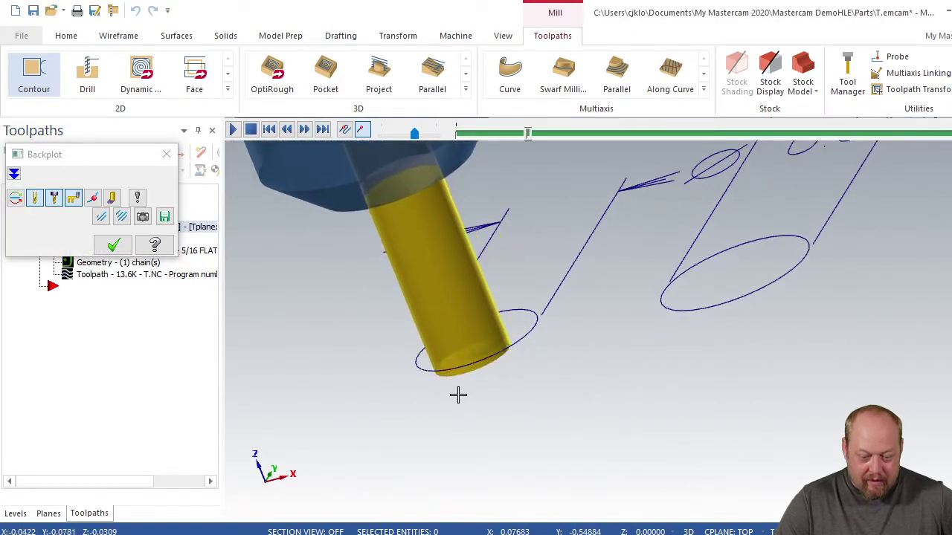
scroll(459, 394, "up", 2)
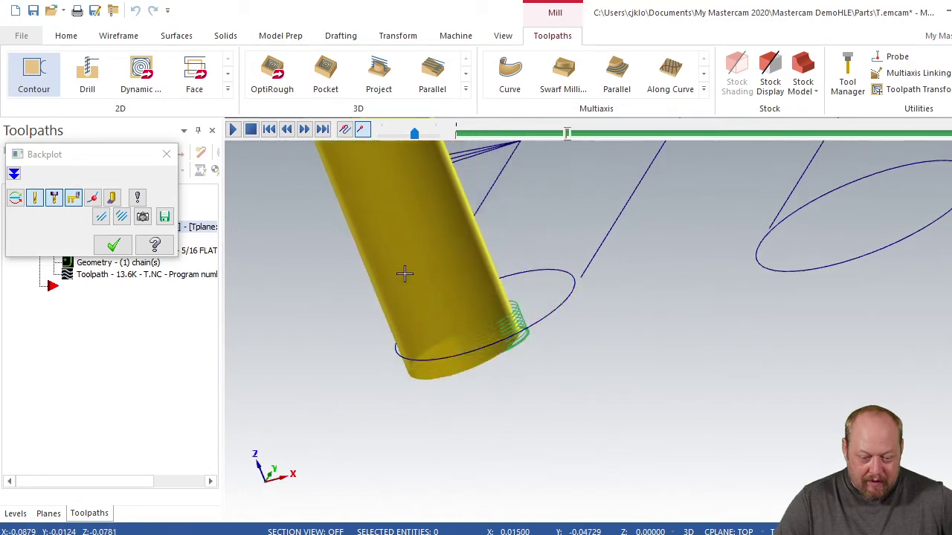
left_click(166, 153)
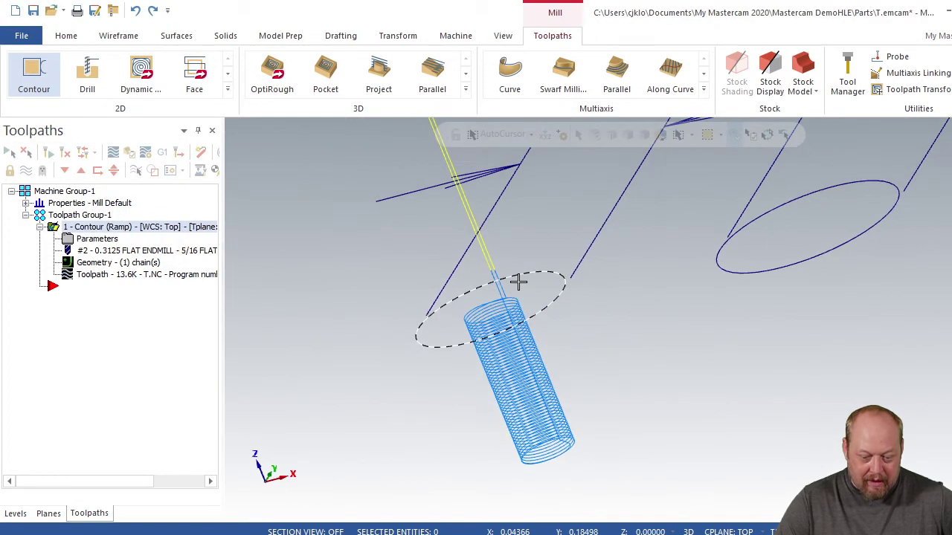
left_click(97, 239)
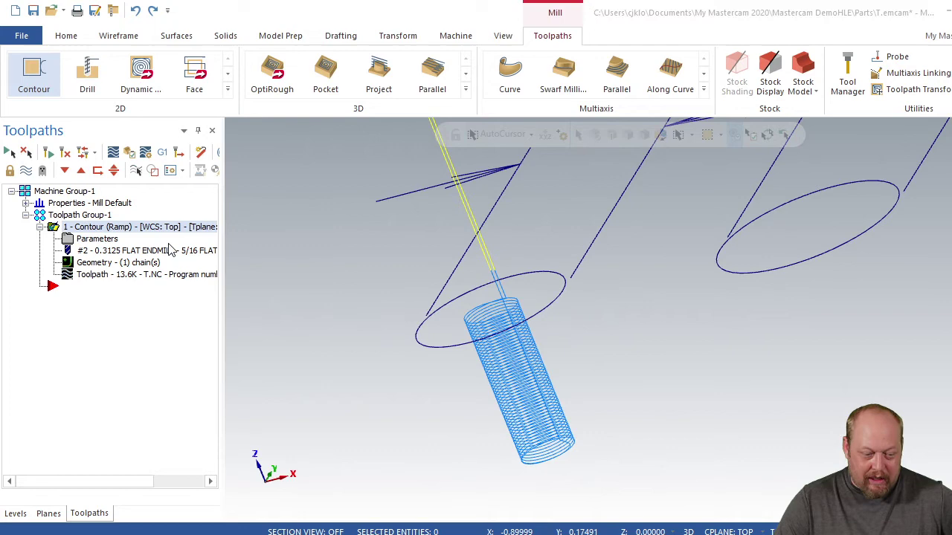
Switch the ramp to depth-based motion with a 0.2 ramp depth and accept the parameters
left_click(321, 133)
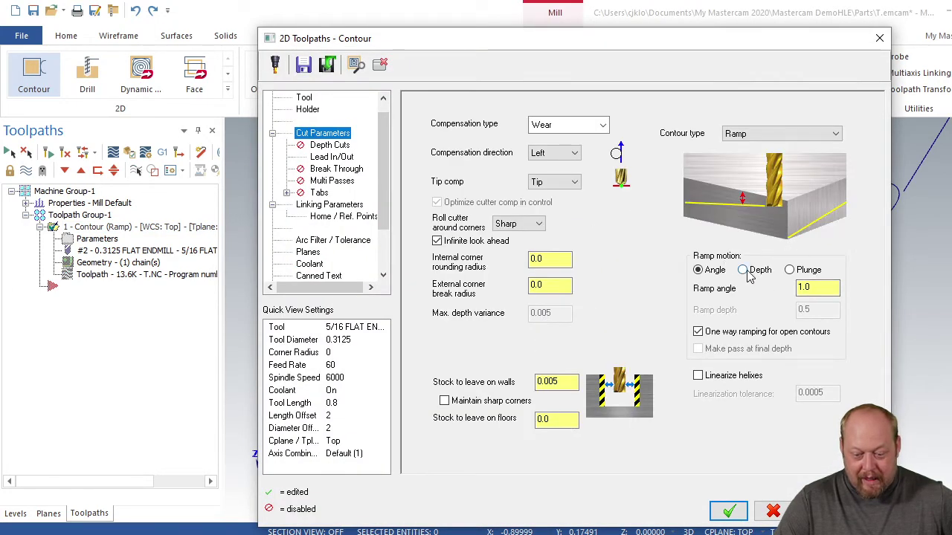
left_click(746, 271)
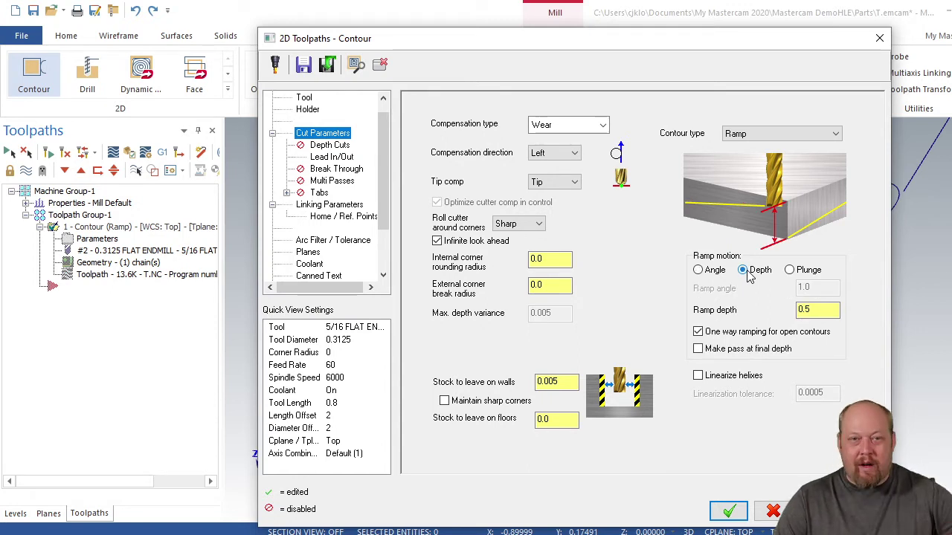
double_click(810, 309)
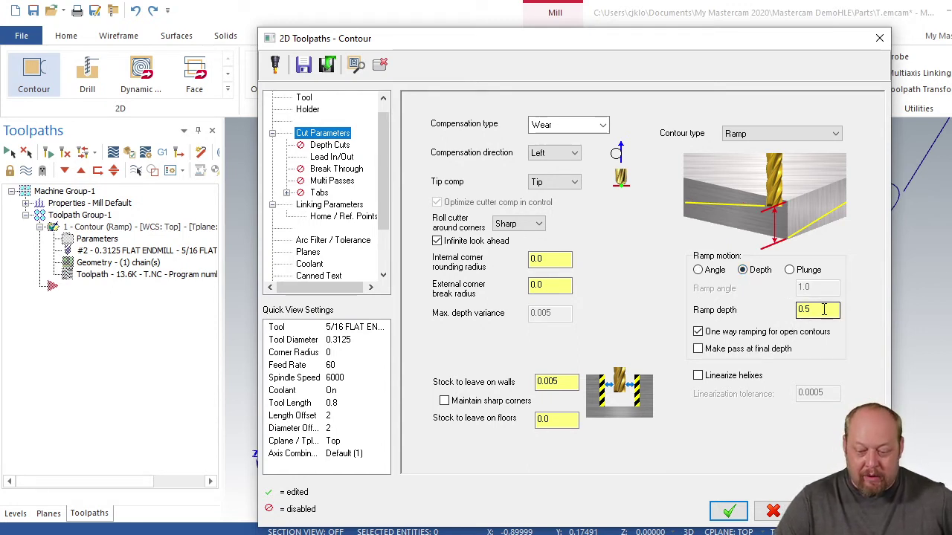
type(".2")
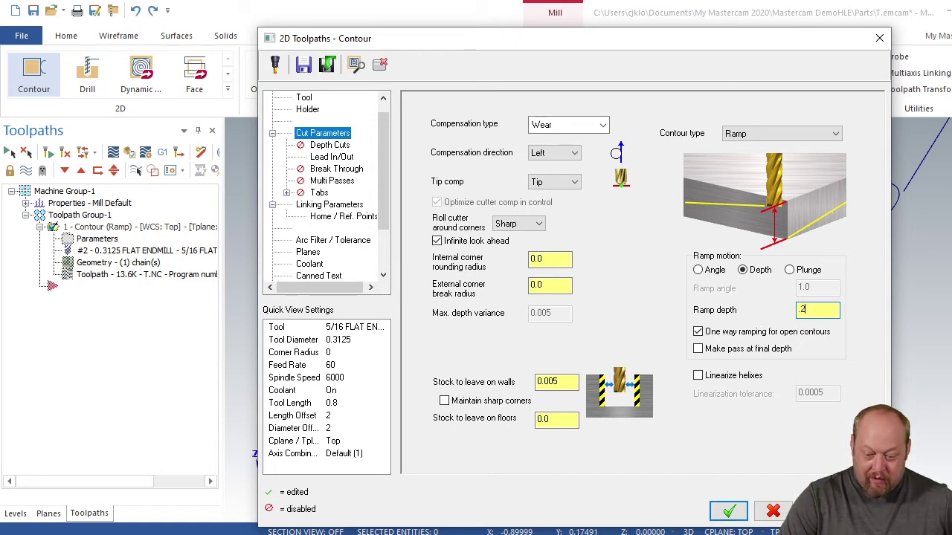
key("Return")
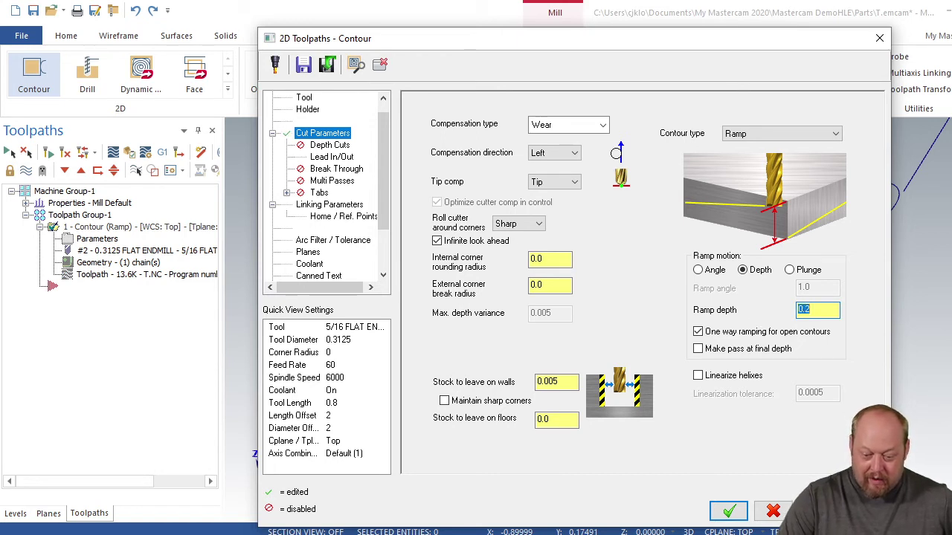
left_click(727, 511)
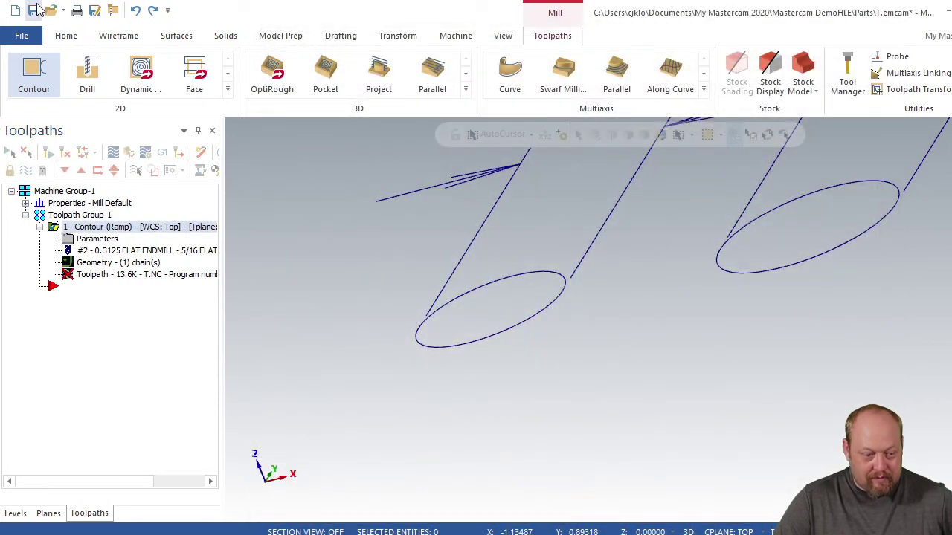
Regenerate the toolpath, then change the ramp depth to 0.1 and accept the parameters
left_click(48, 153)
middle_click_drag(520, 256, 580, 320)
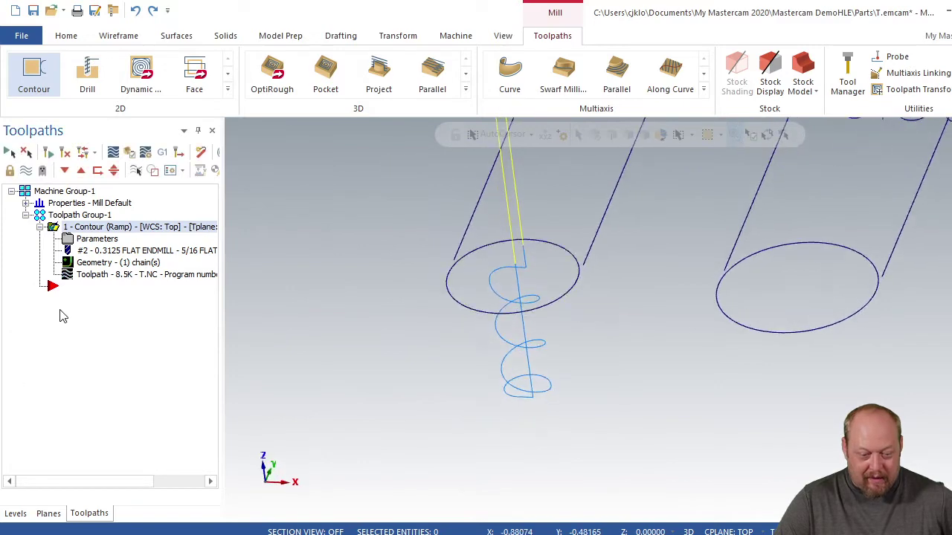
left_click(96, 240)
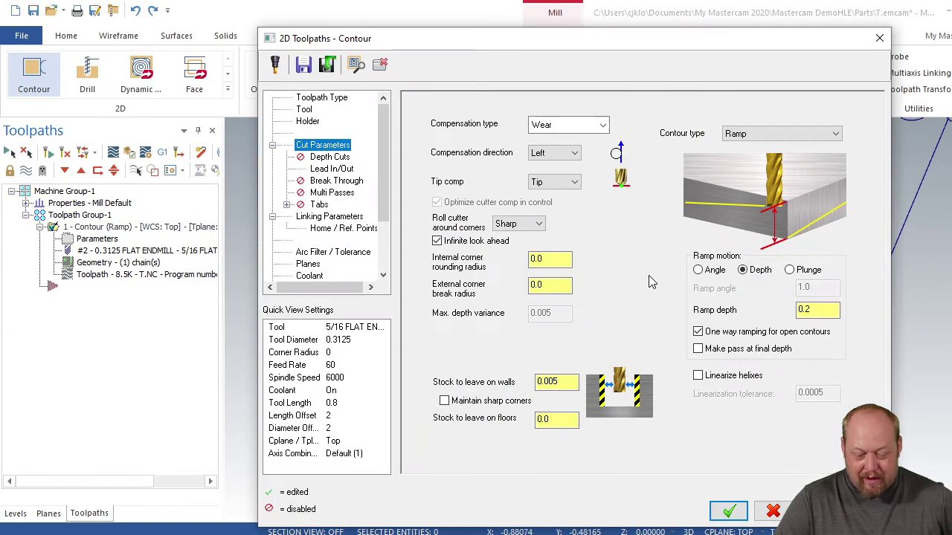
double_click(816, 307)
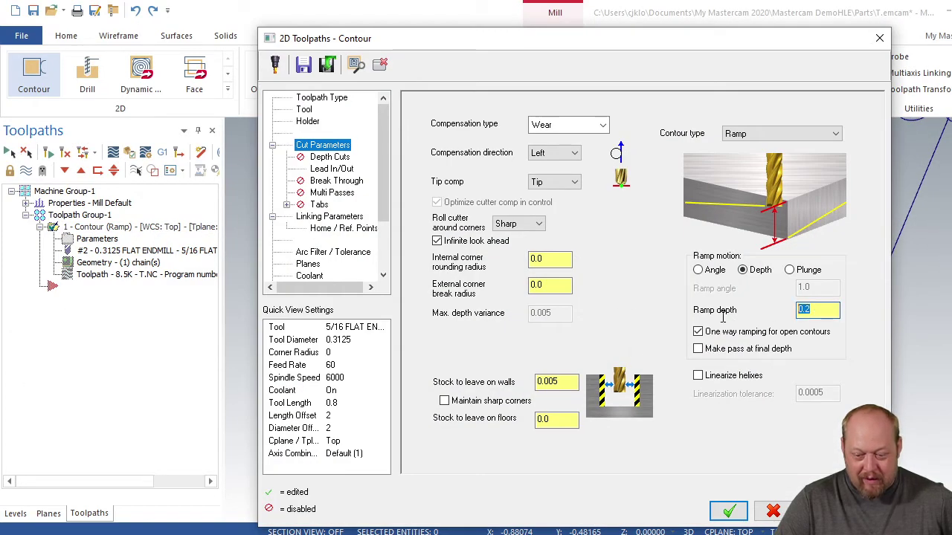
type("0.1")
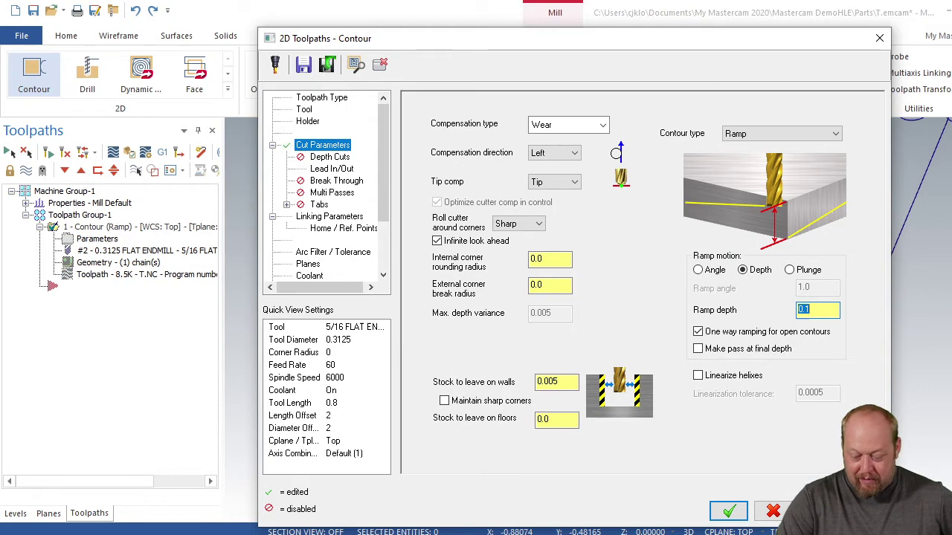
left_click(729, 510)
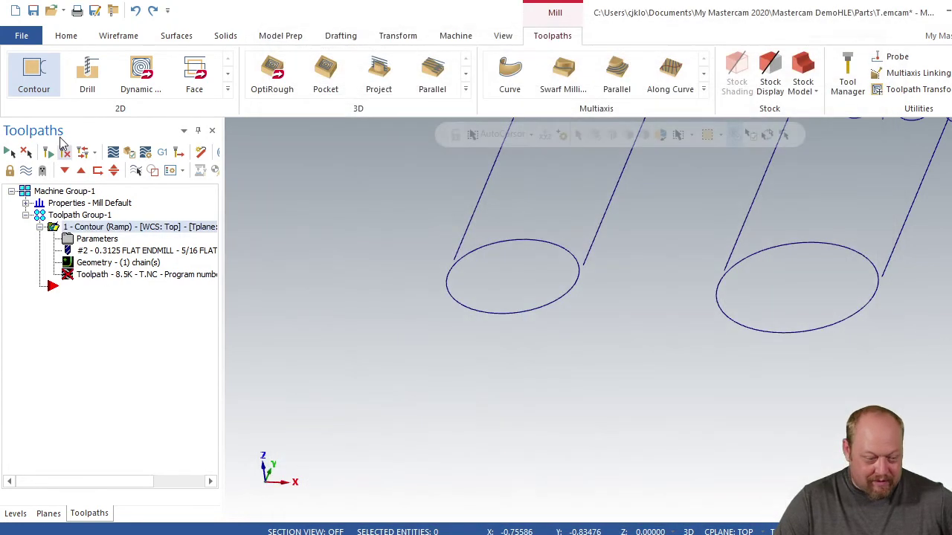
Cancel the Save As prompt, regenerate the ramp toolpath and rotate to inspect the helix
left_click(32, 12)
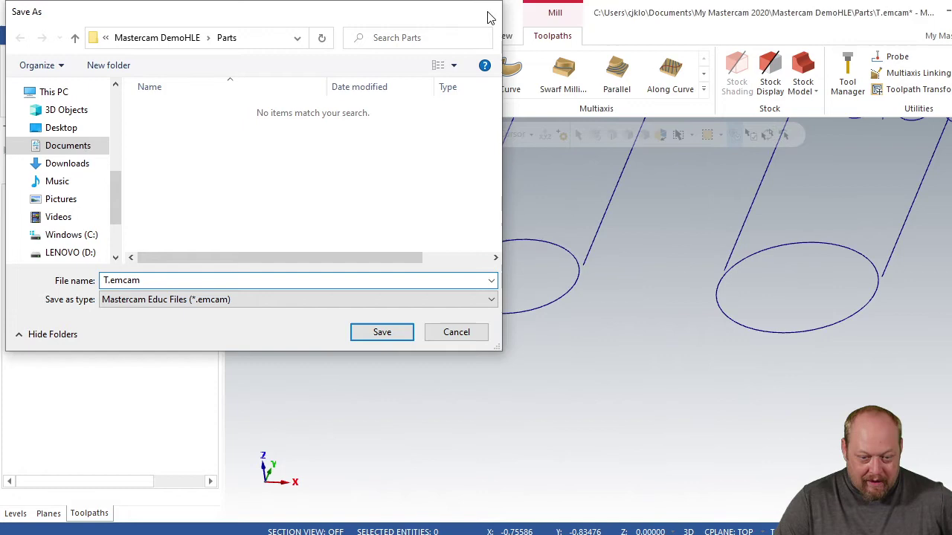
left_click(489, 13)
left_click(48, 152)
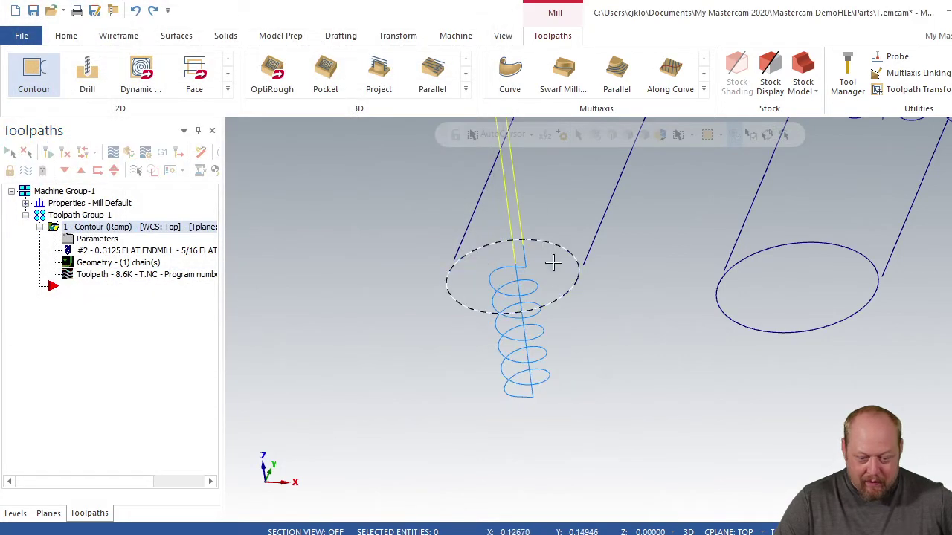
middle_click_drag(552, 262, 548, 313)
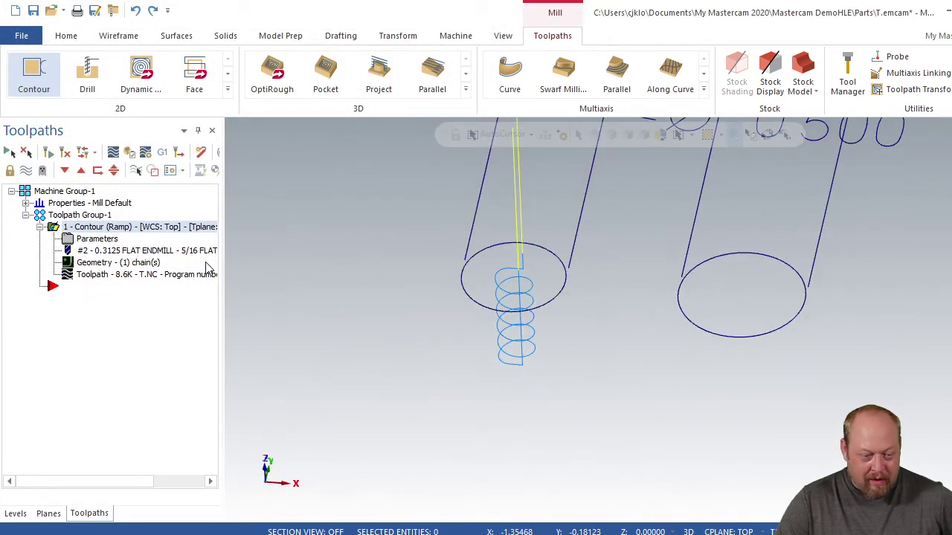
middle_click_drag(349, 269, 372, 276)
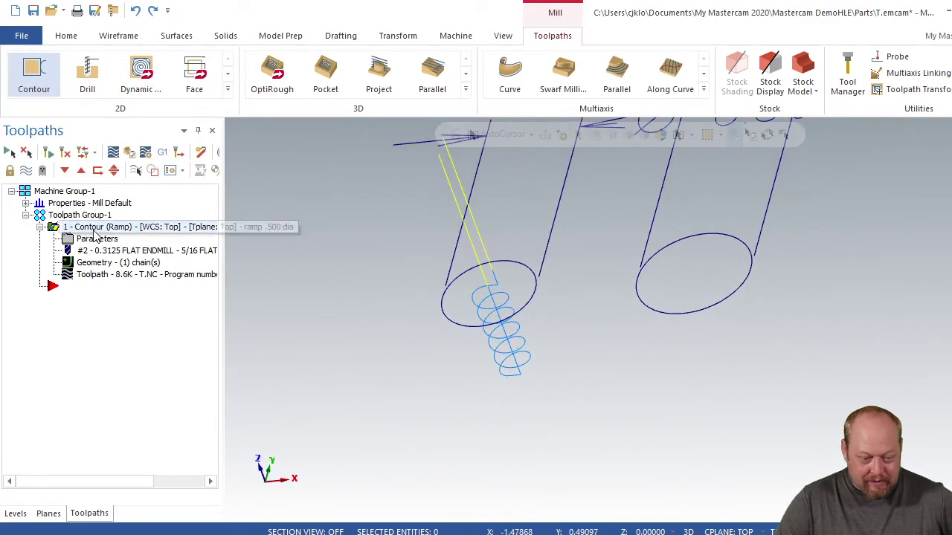
Add a final-depth pass, save the contour settings to the library, and regenerate the toolpath
left_click(97, 238)
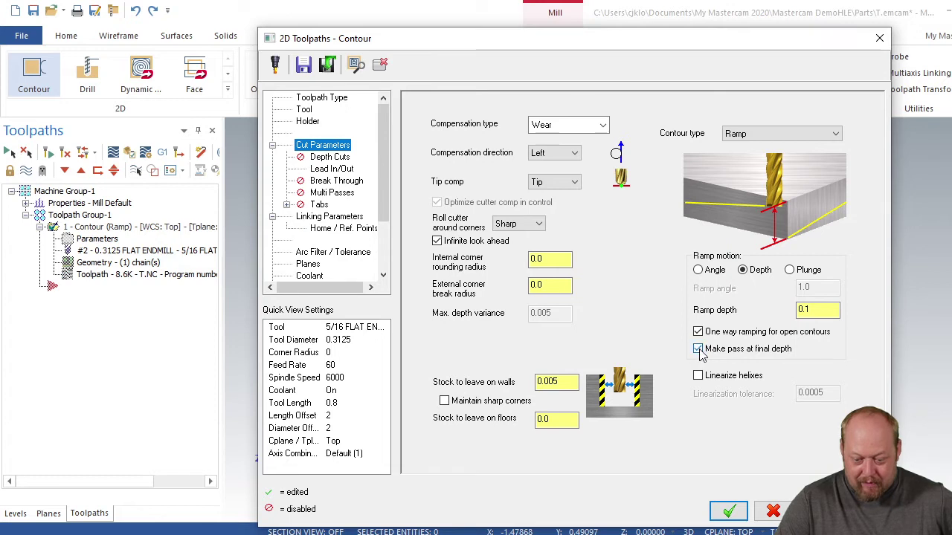
left_click(303, 67)
left_click(542, 301)
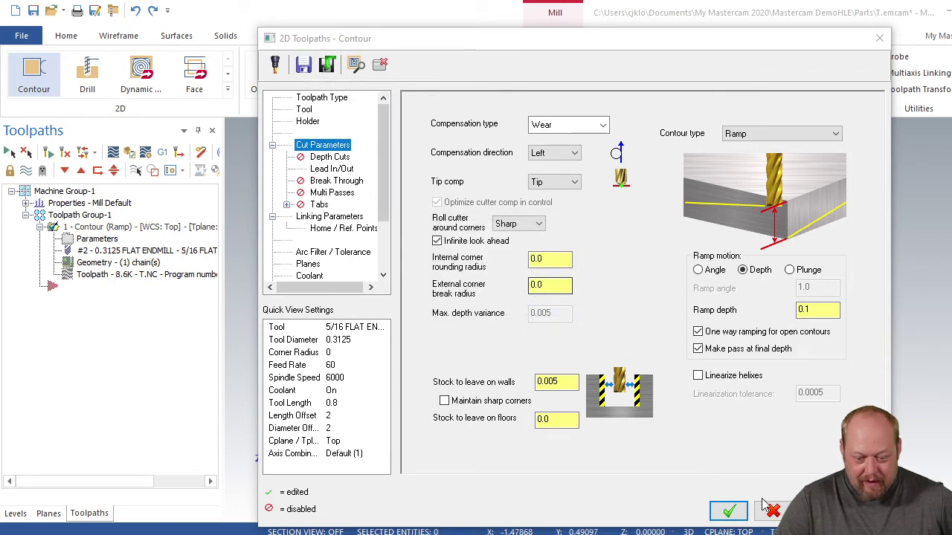
left_click(727, 511)
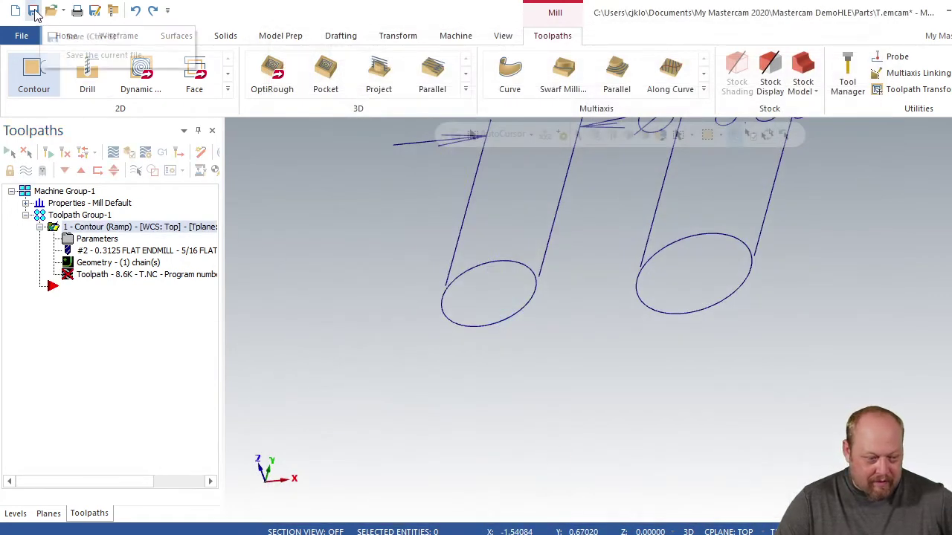
left_click(32, 11)
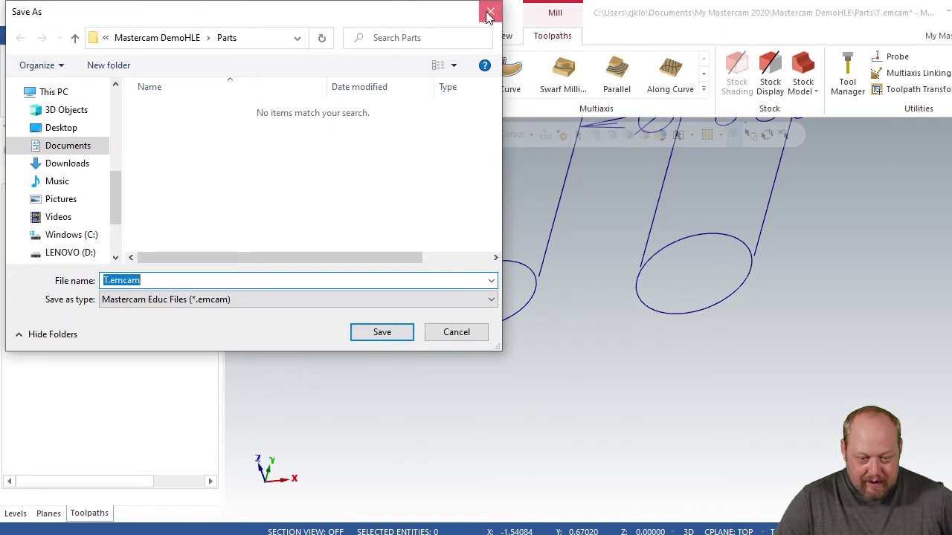
left_click(491, 11)
left_click(48, 154)
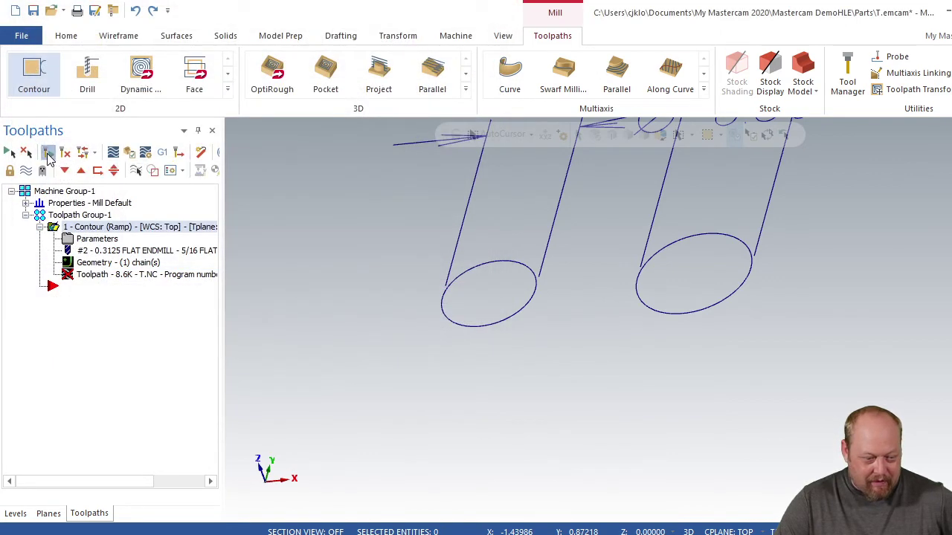
Rotate to a top-down view and copy the ramp contour operation after the original
middle_click_drag(550, 312, 527, 355)
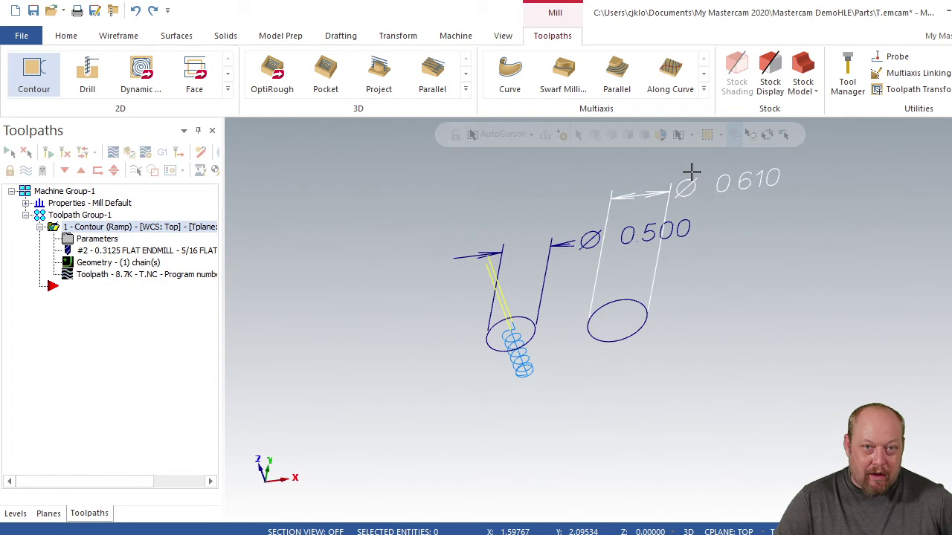
middle_click_drag(722, 178, 736, 198)
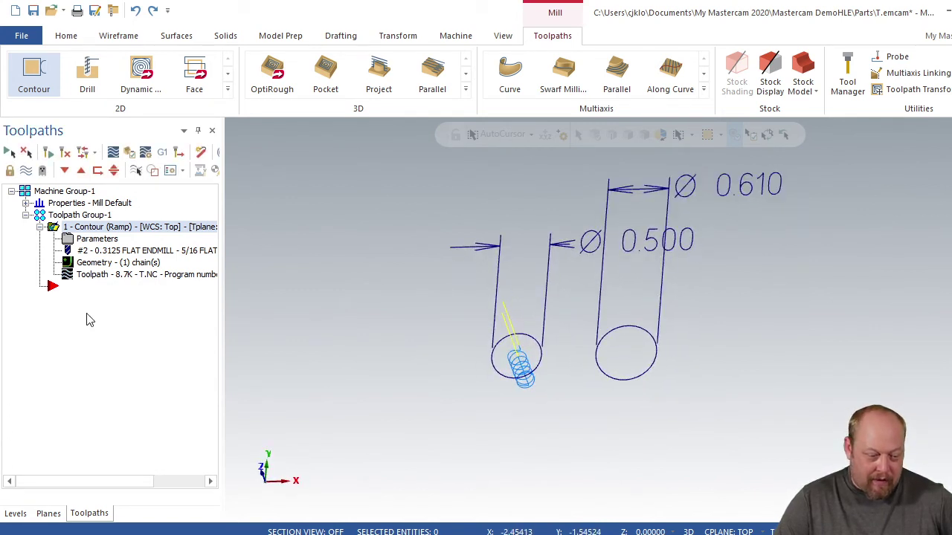
left_click(104, 264)
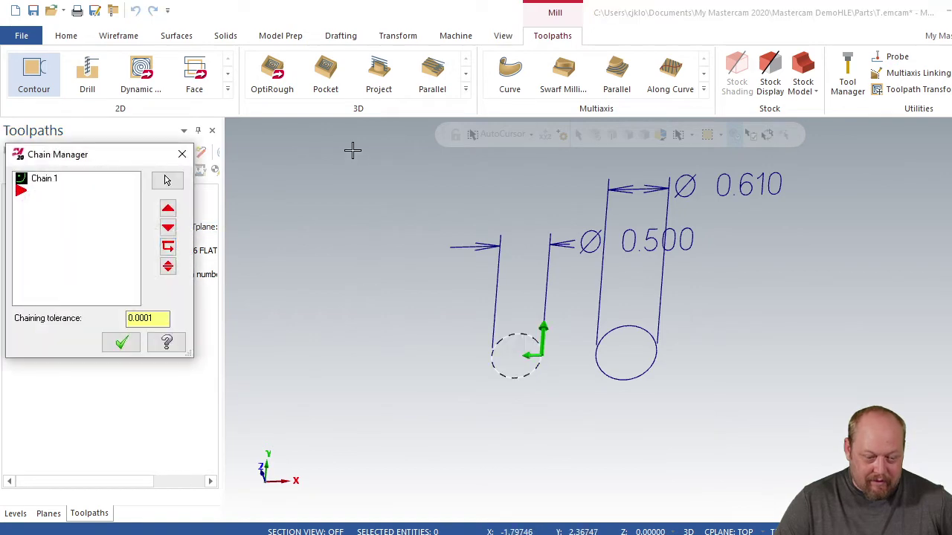
left_click(182, 154)
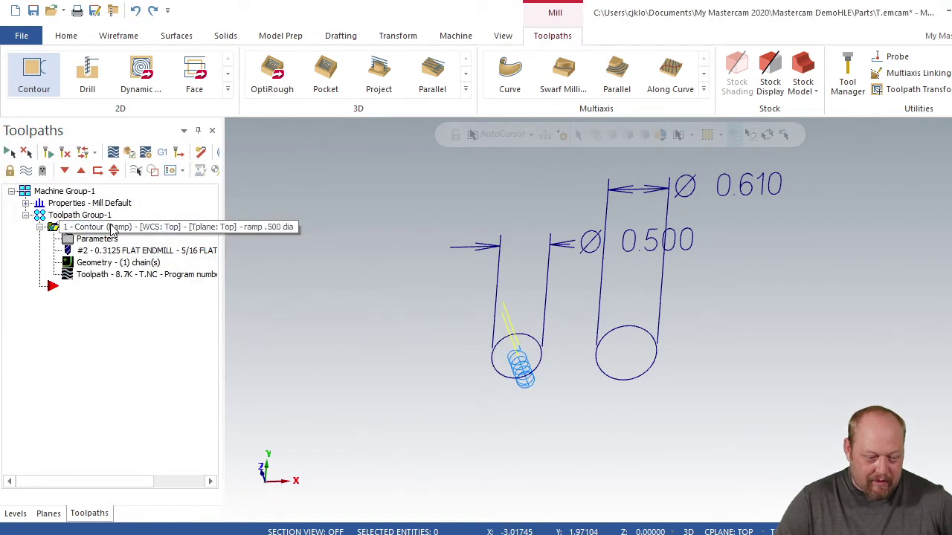
right_click_drag(112, 227, 90, 270)
left_click(142, 323)
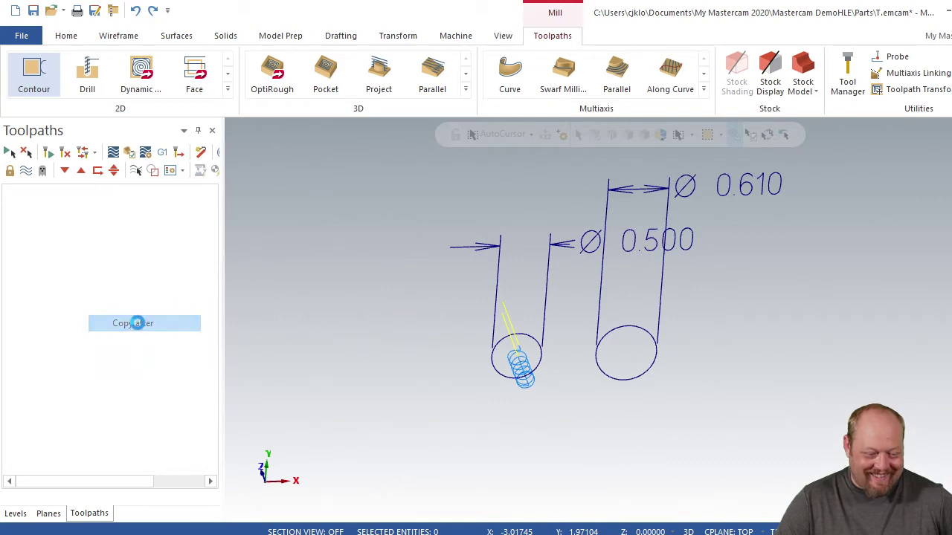
Open and close the copied operation's chain geometry
left_click(116, 335)
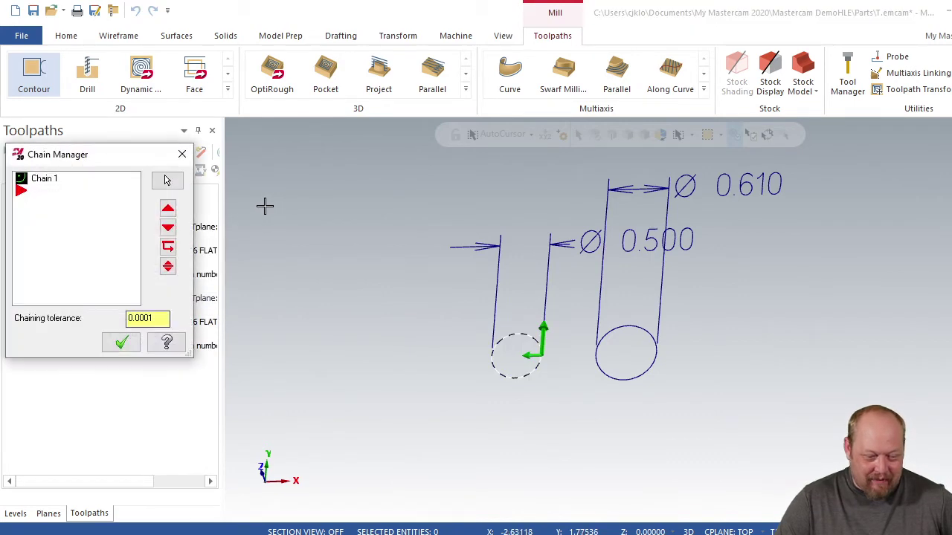
right_click(29, 245)
left_click(183, 154)
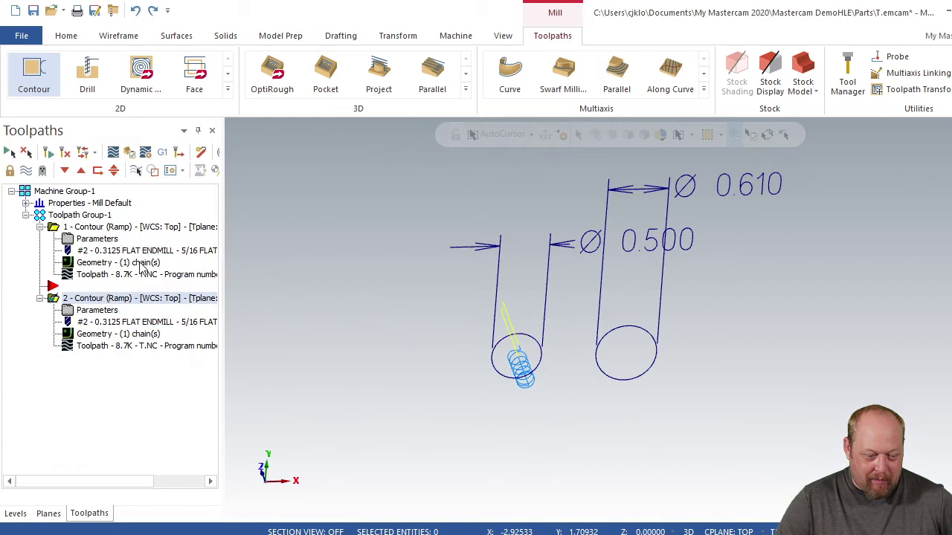
left_click(85, 298)
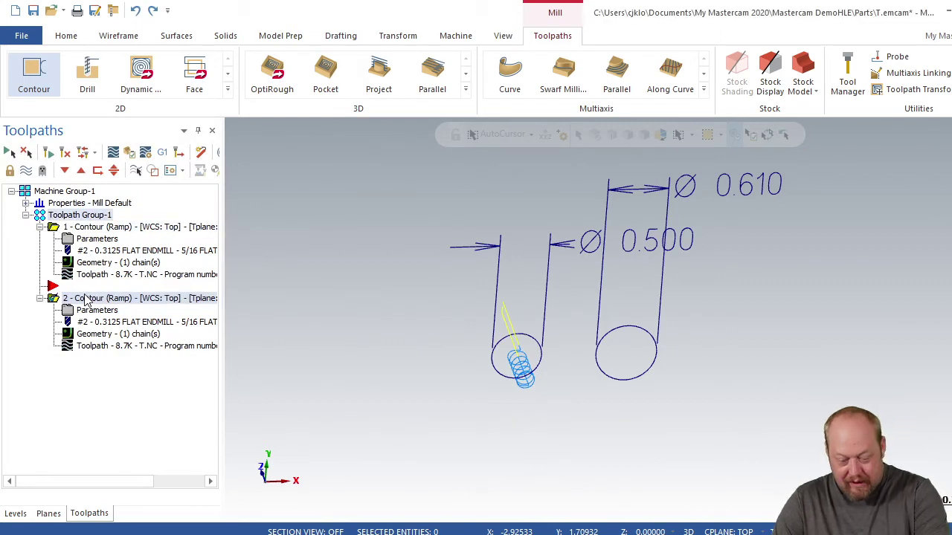
Delete the copied operation 2 and reselect the original ramp contour
right_click(136, 302)
left_click(172, 281)
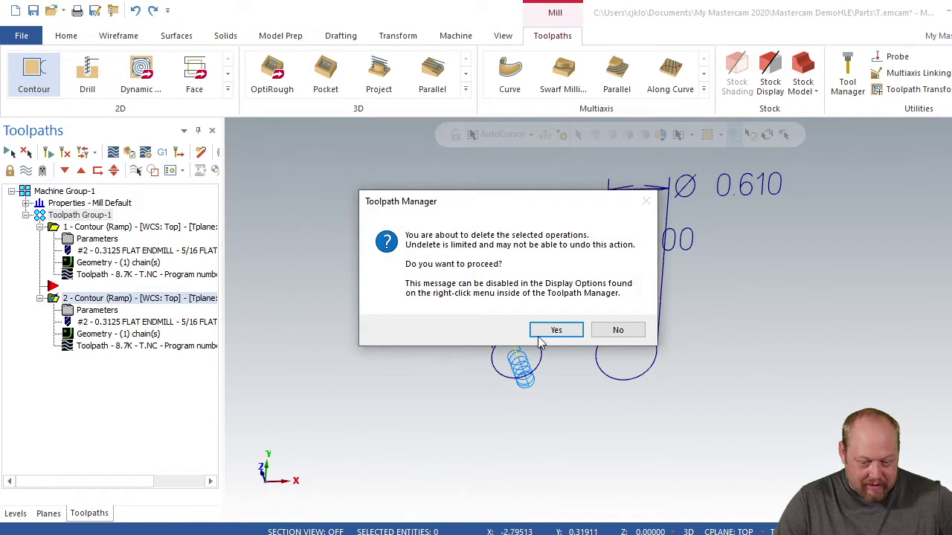
left_click(551, 332)
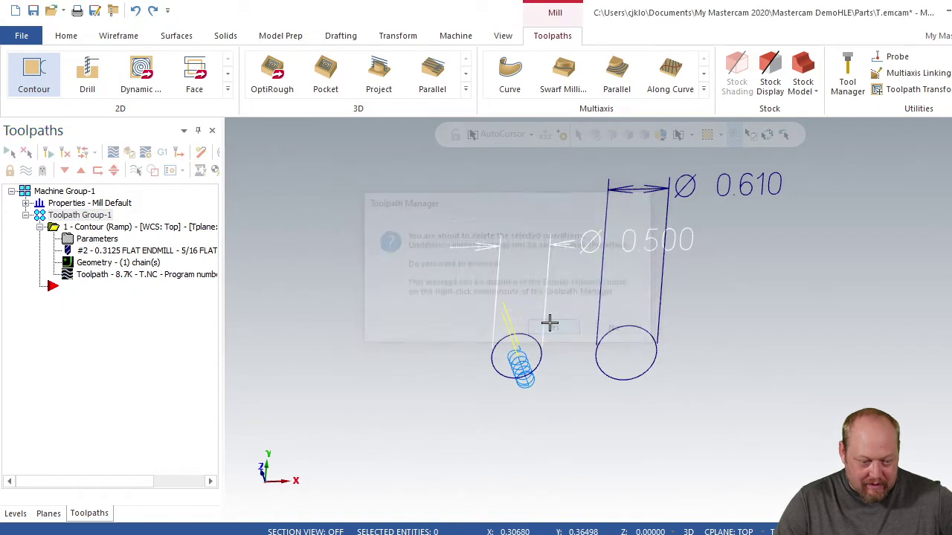
left_click(146, 229)
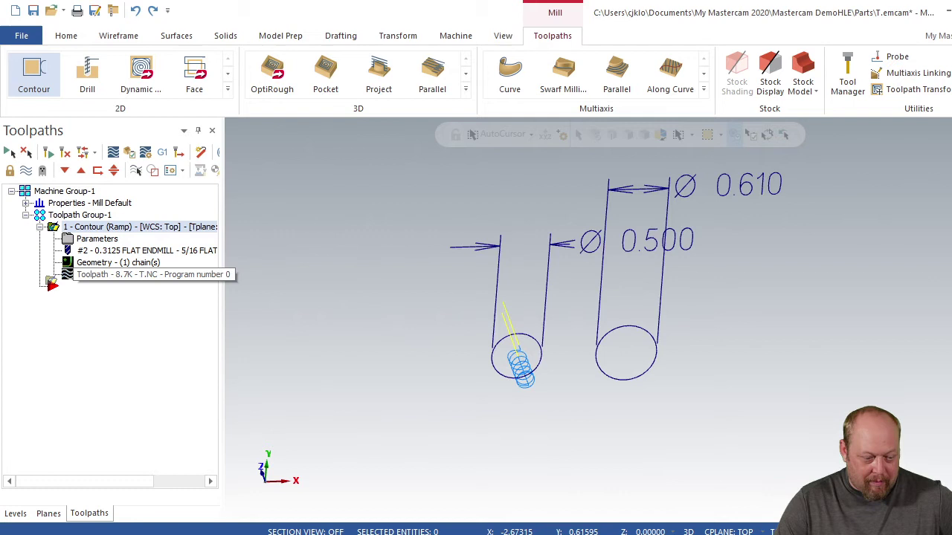
Copy operation 1 after itself and rechain the copy onto the 0.610 hole circle
right_click_drag(44, 324, 97, 328)
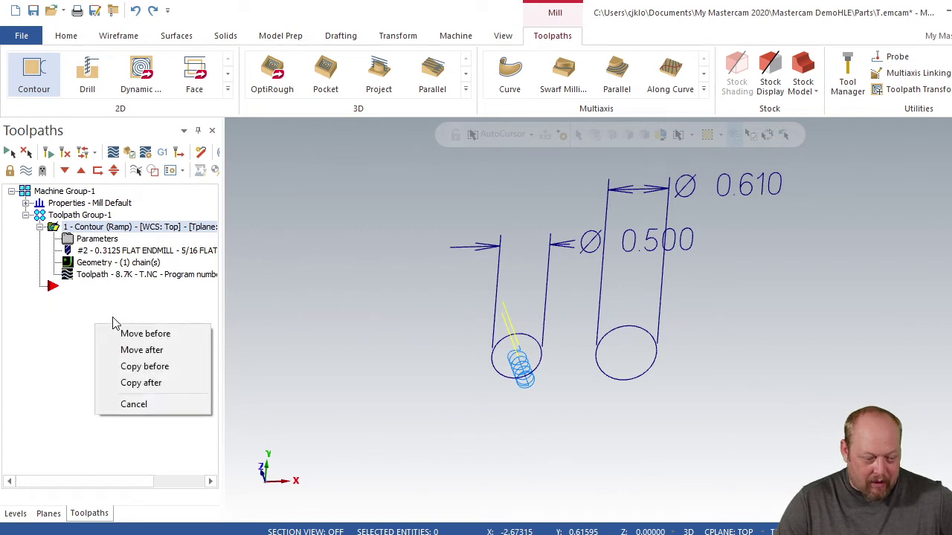
left_click(154, 383)
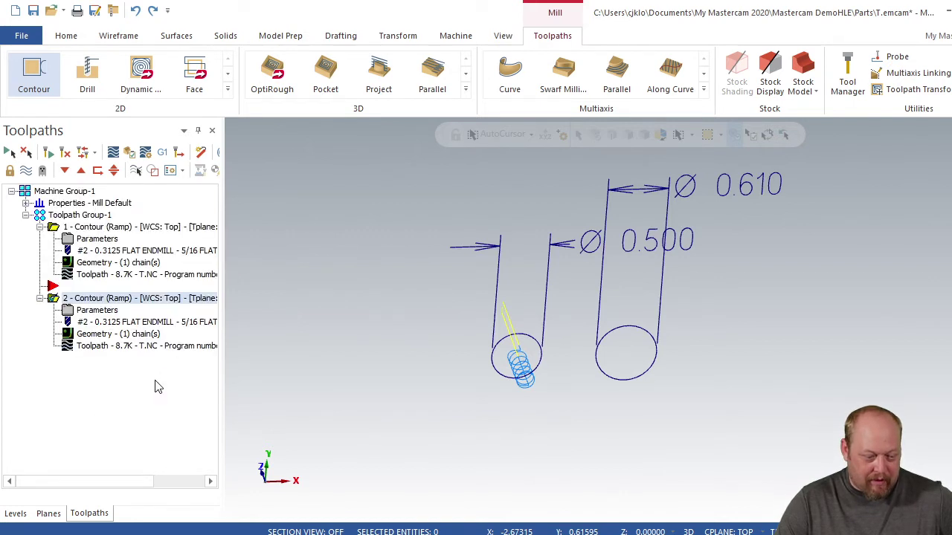
left_click(112, 334)
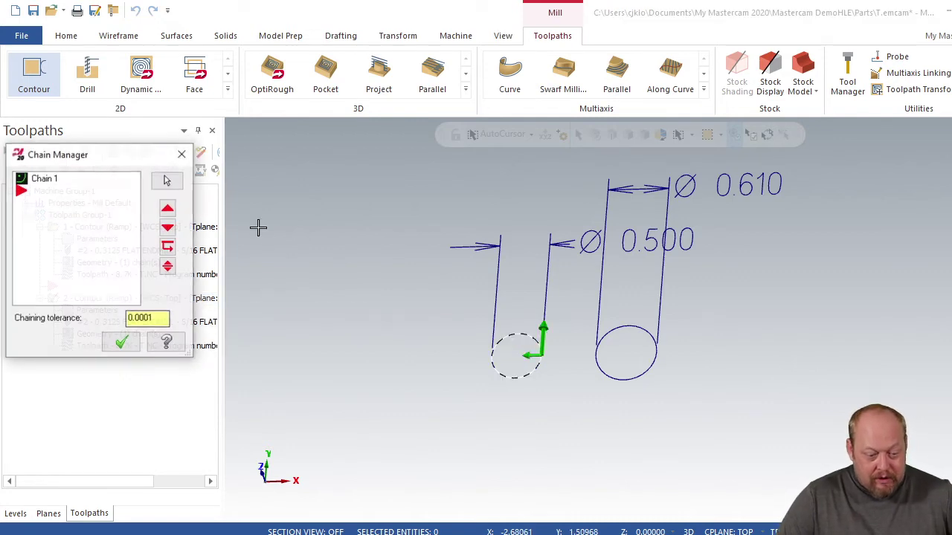
right_click(97, 231)
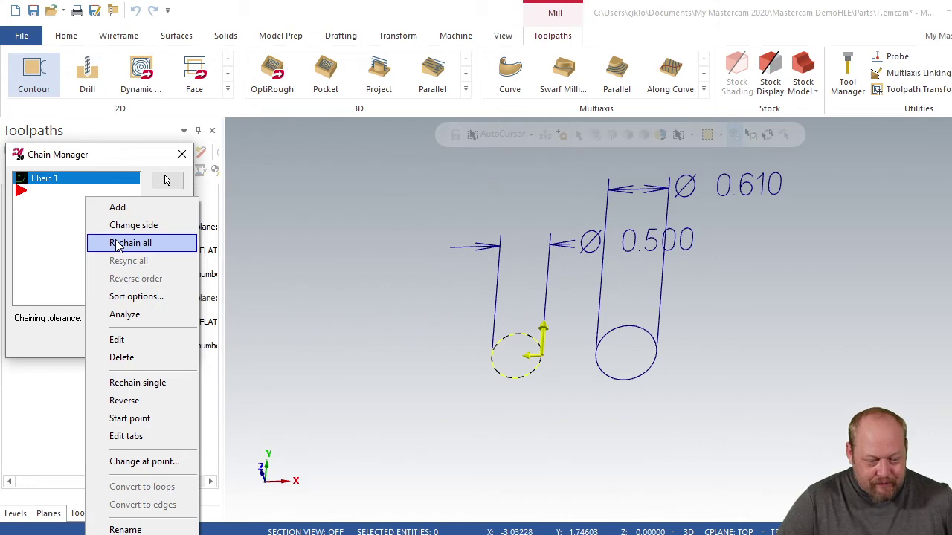
left_click(116, 244)
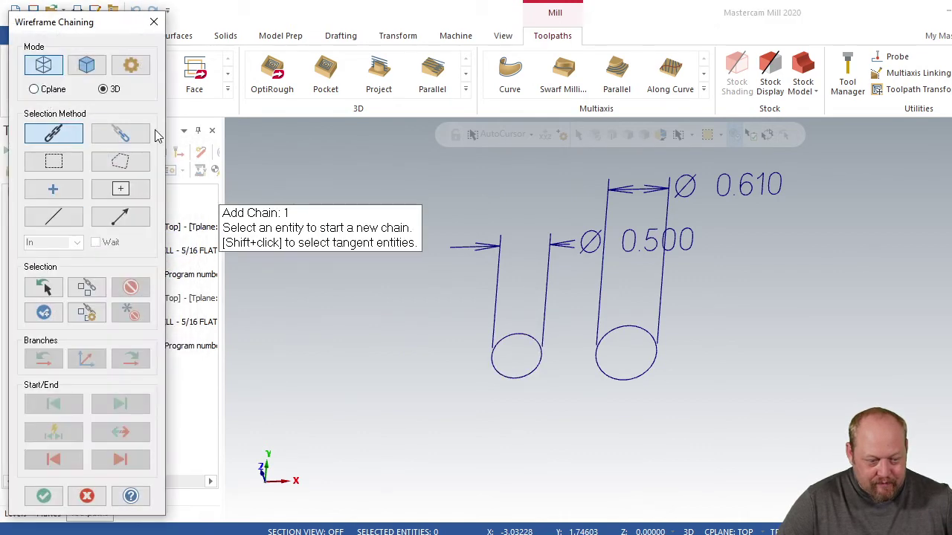
left_click(647, 339)
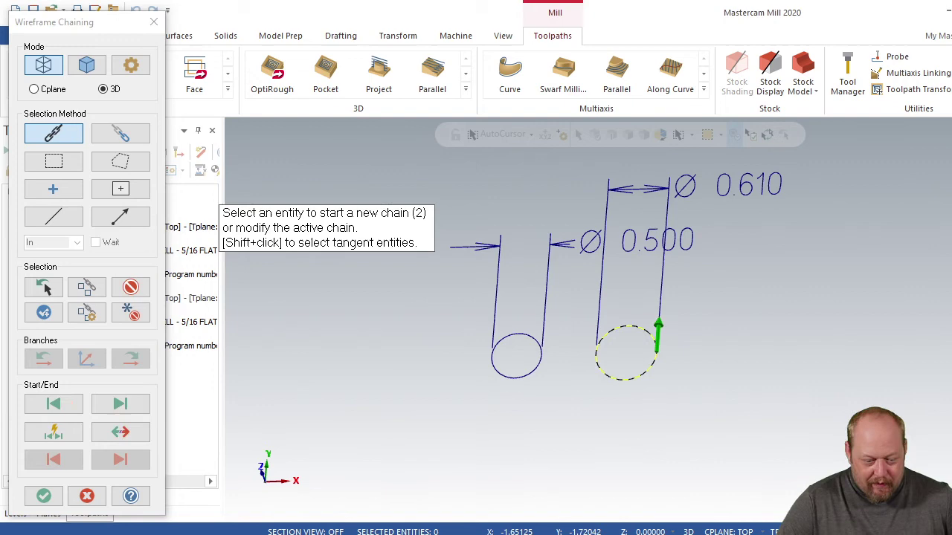
left_click(43, 497)
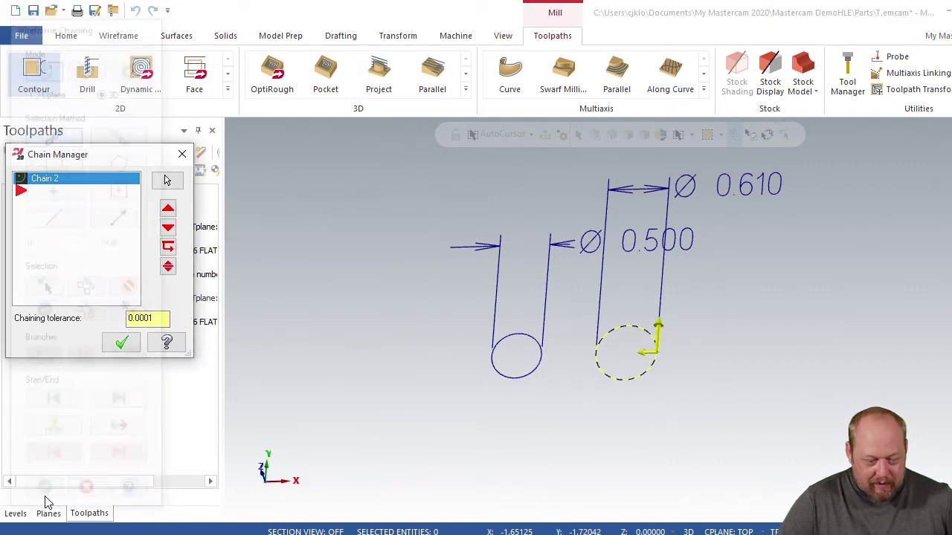
left_click(122, 342)
Enable Multi Passes on the copied contour with one rough pass at 0.11 spacing
left_click(95, 312)
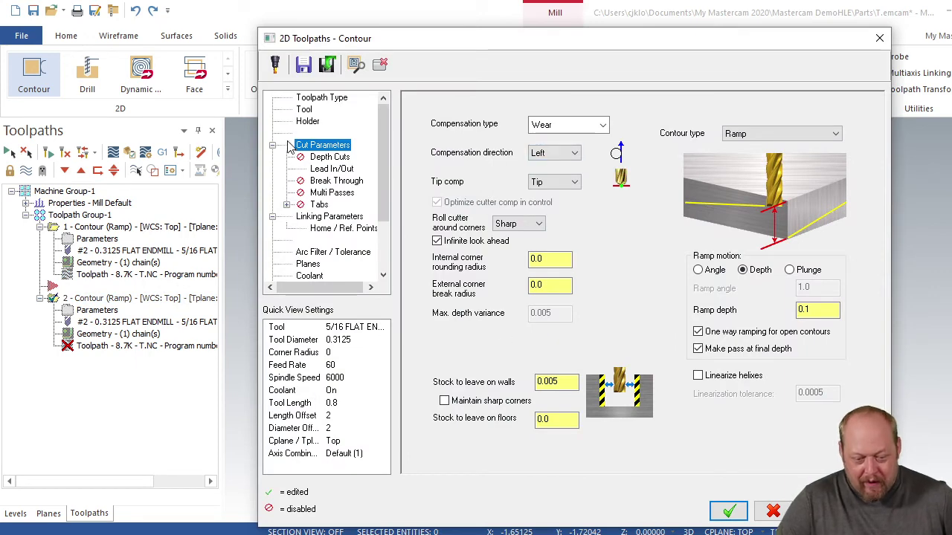
left_click(328, 169)
left_click(334, 217)
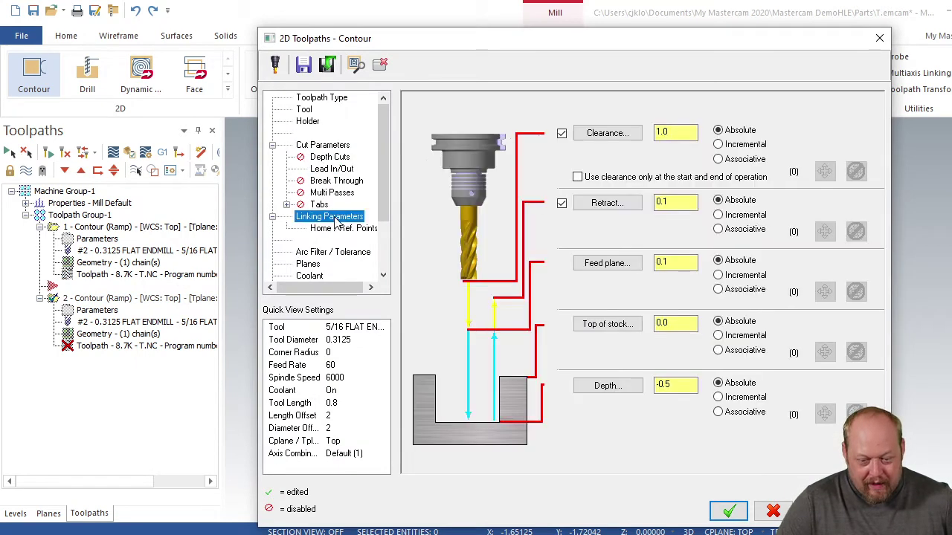
left_click(332, 168)
left_click(332, 193)
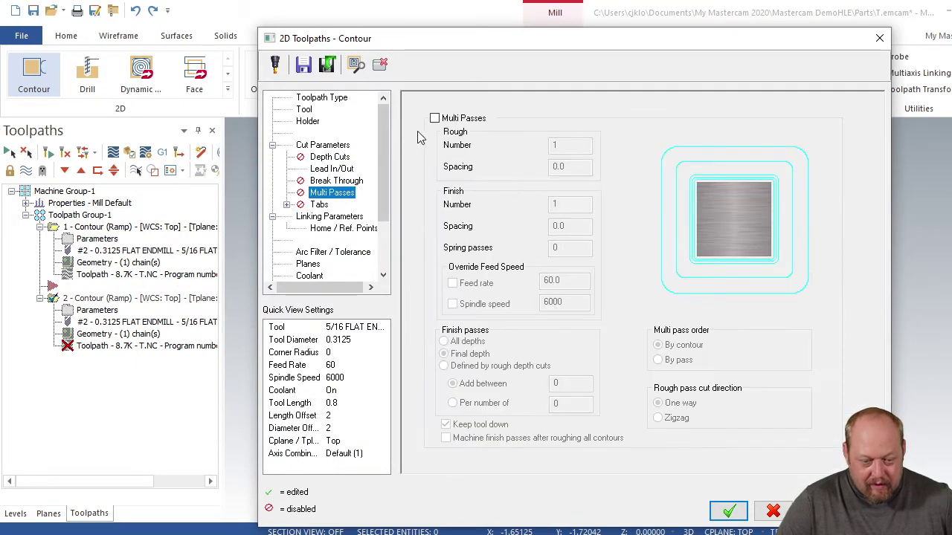
left_click(438, 119)
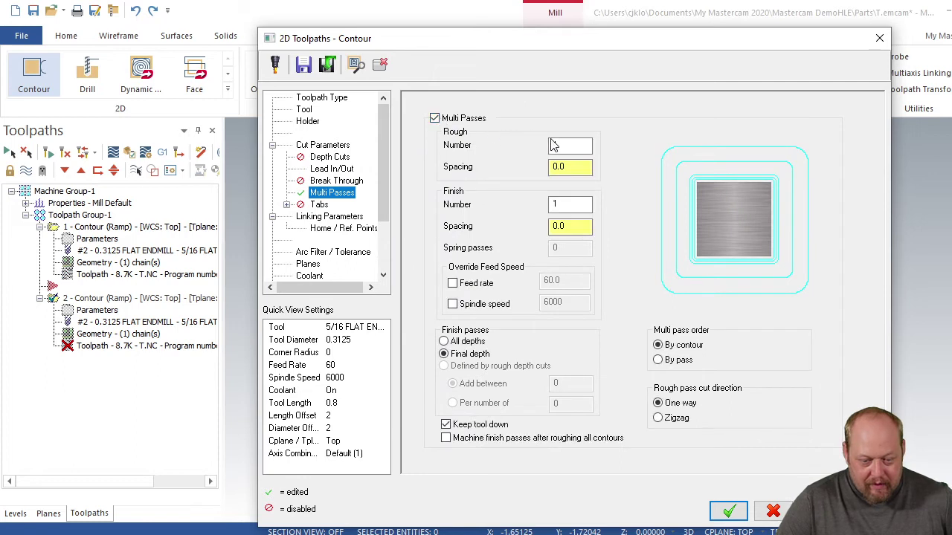
double_click(573, 167)
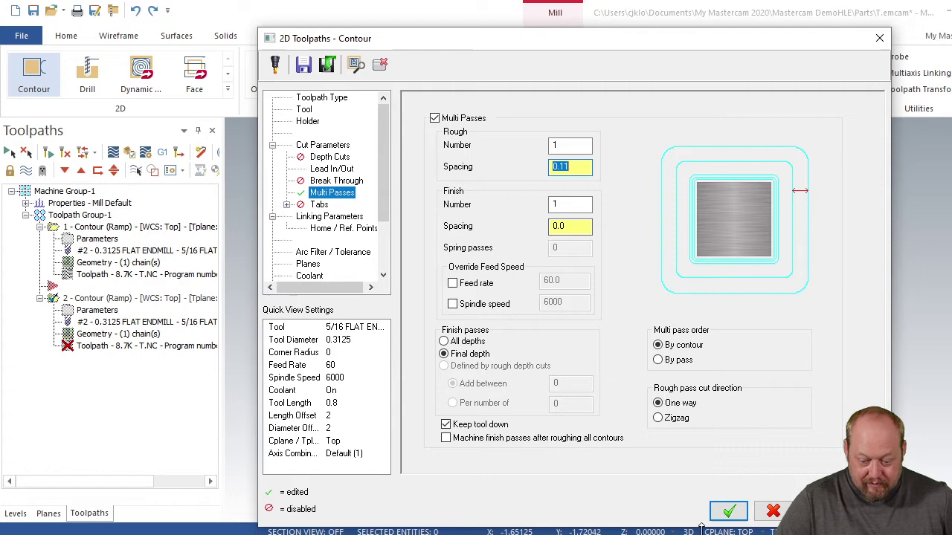
Accept the parameters, regenerate the copied toolpath and tilt the view to inspect the helixes
left_click(320, 216)
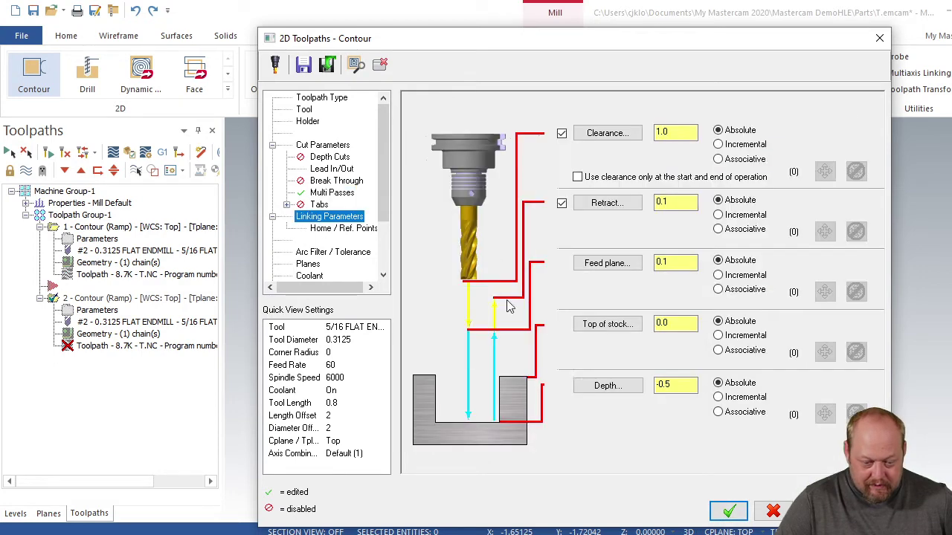
left_click(729, 513)
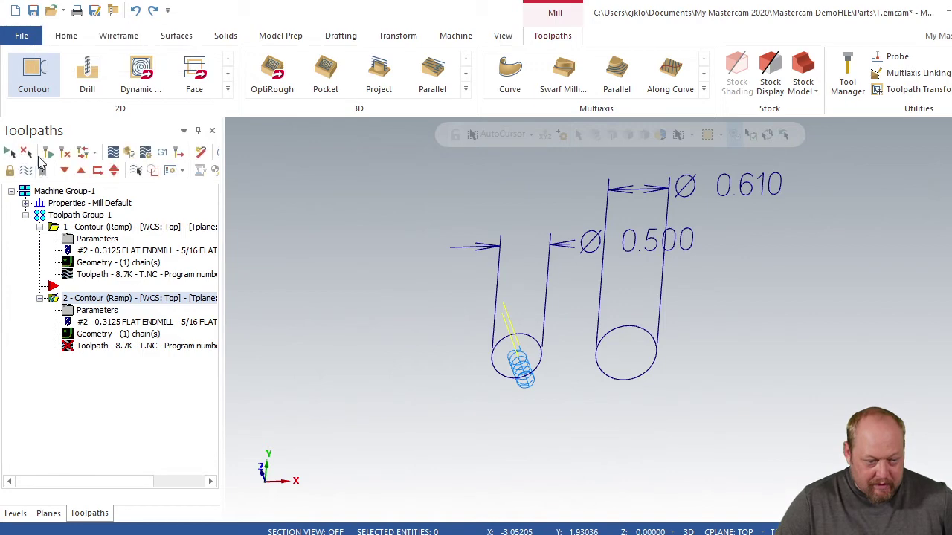
left_click(48, 153)
scroll(633, 428, "up", 2)
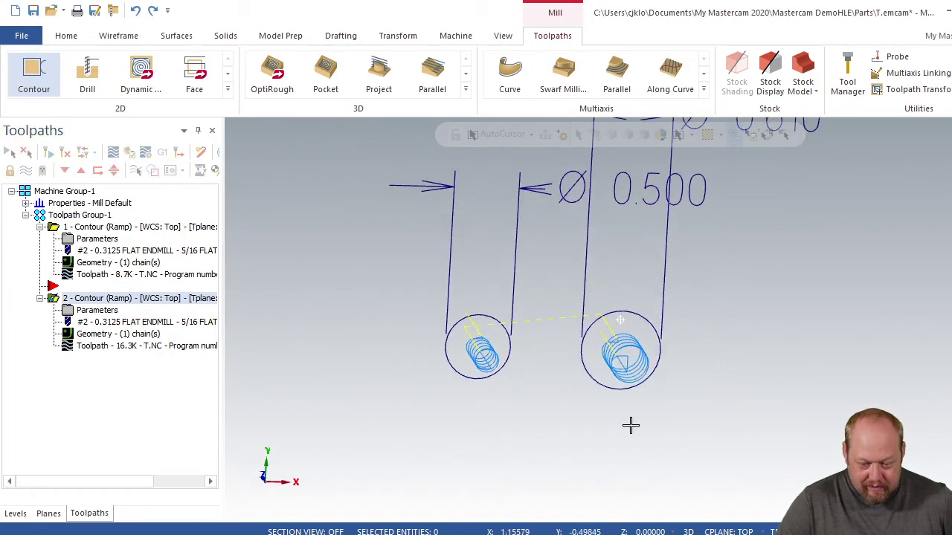
middle_click_drag(647, 445, 637, 419)
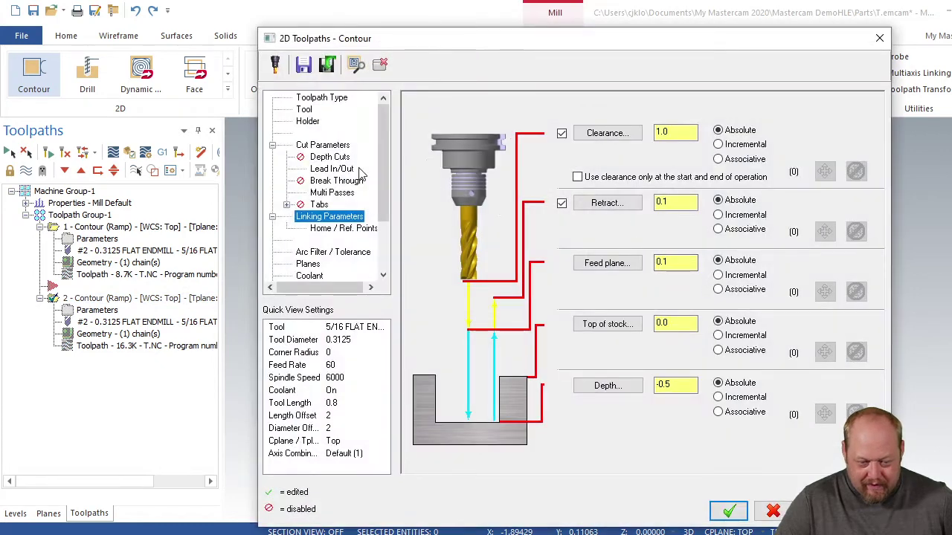
Set the copied contour to 2 rough passes, regenerate it and inspect the helical passes in 3D
left_click(338, 169)
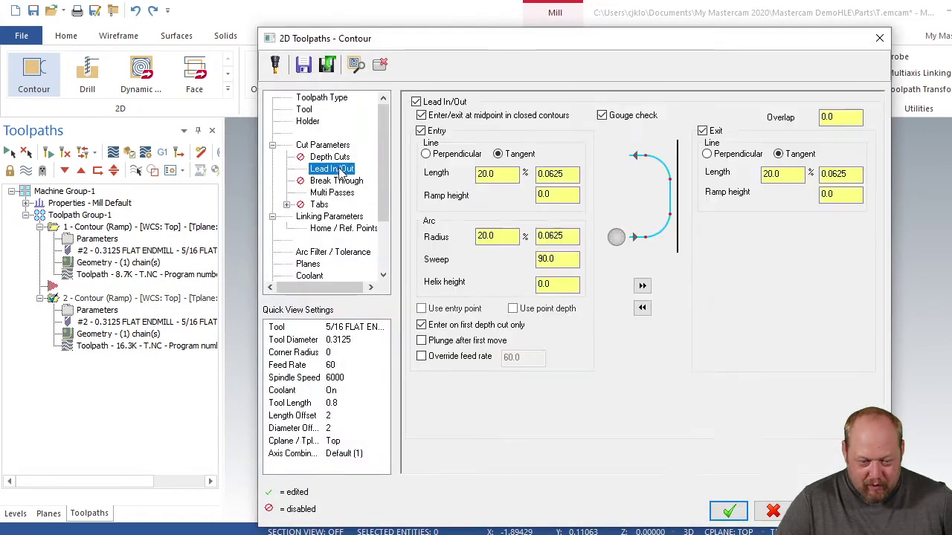
left_click(332, 193)
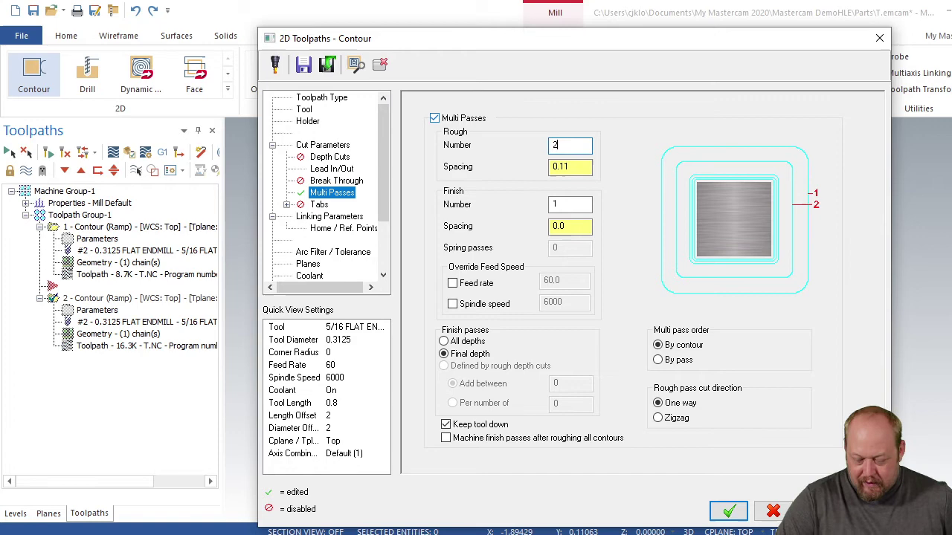
left_click(718, 513)
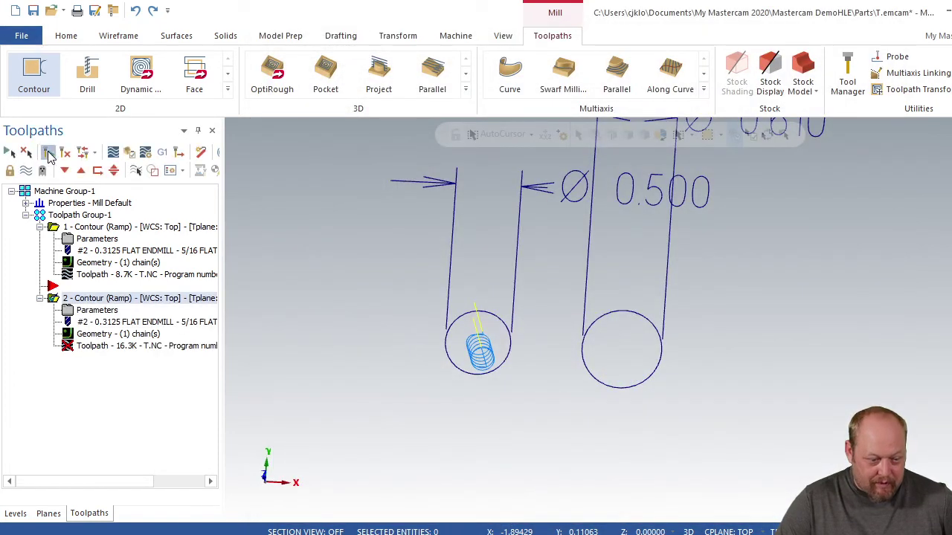
left_click(48, 156)
scroll(629, 357, "up", 2)
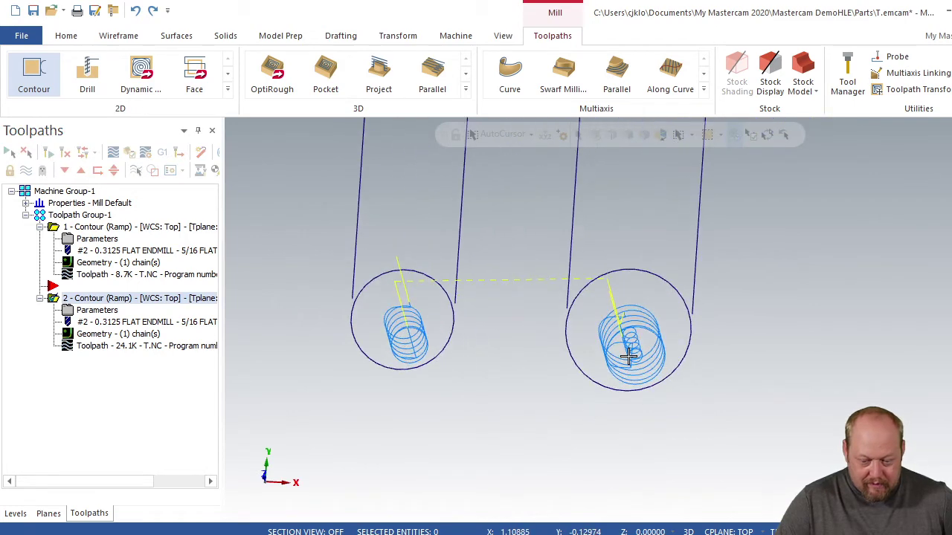
middle_click_drag(628, 357, 521, 305)
left_click(97, 310)
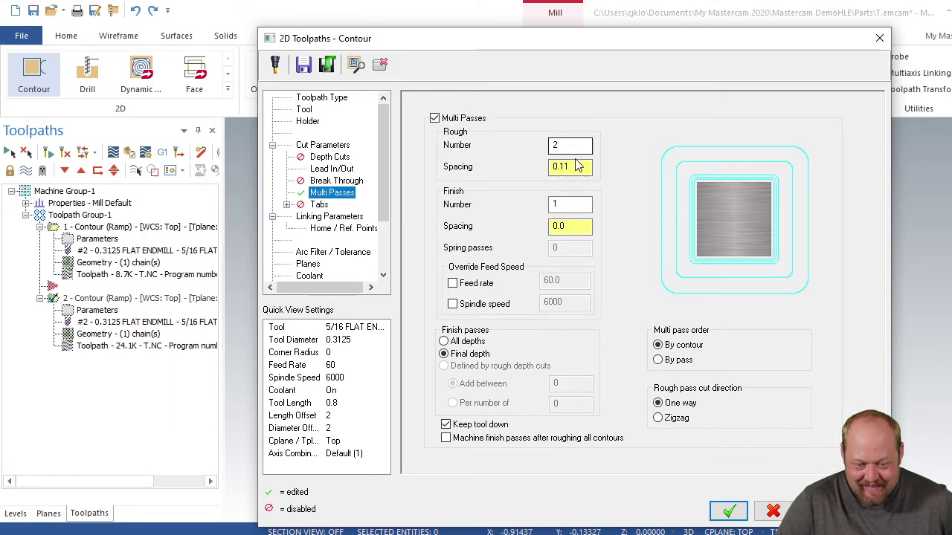
Change the copied contour's rough spacing to 0.055 and regenerate its toolpath
left_click_drag(575, 168, 518, 168)
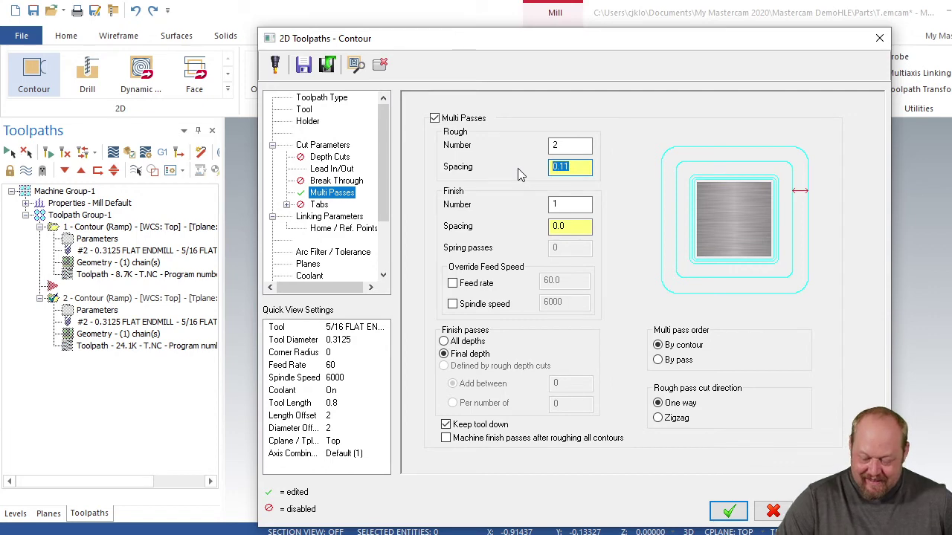
type(".055")
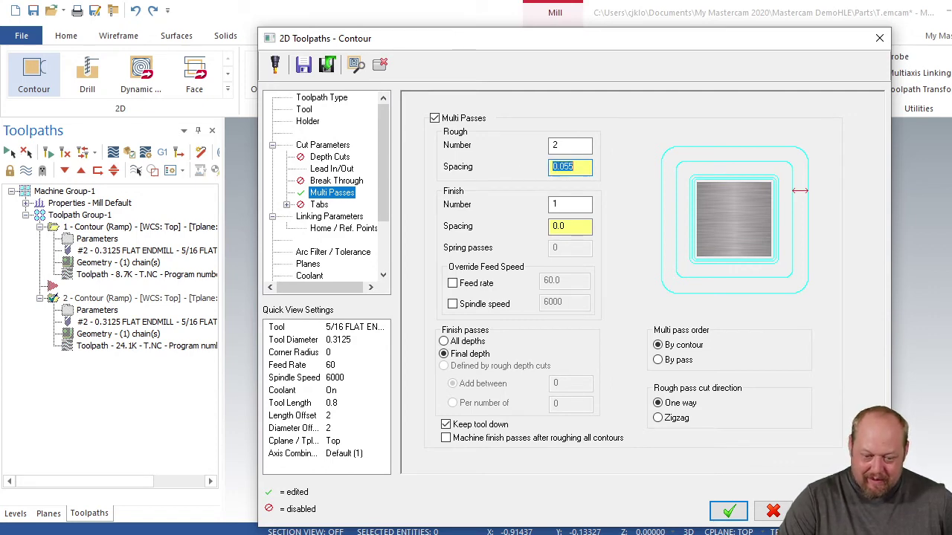
left_click(728, 511)
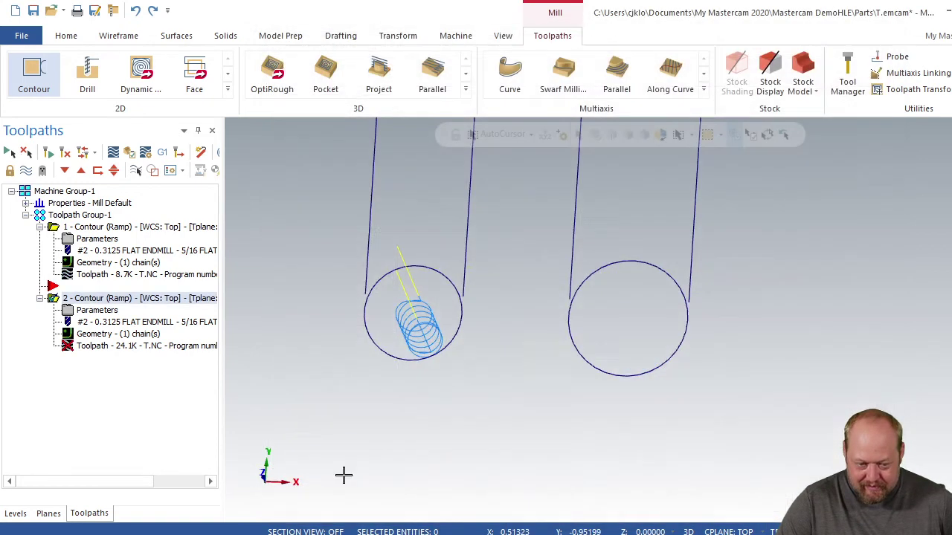
left_click(33, 12)
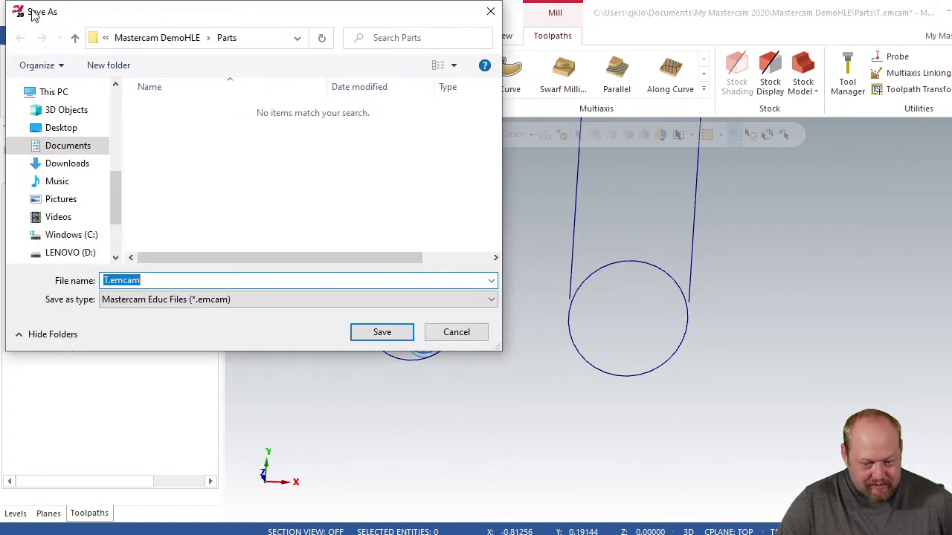
left_click(490, 11)
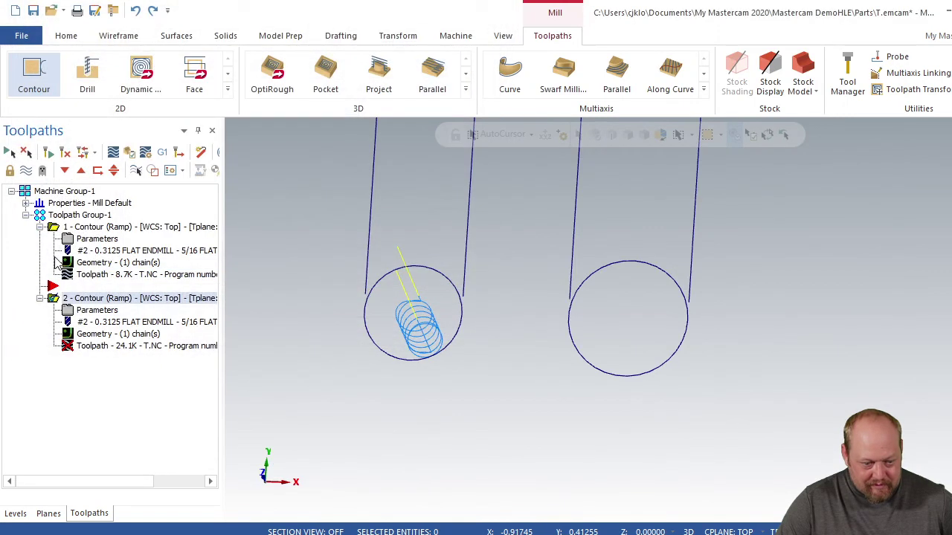
left_click(49, 153)
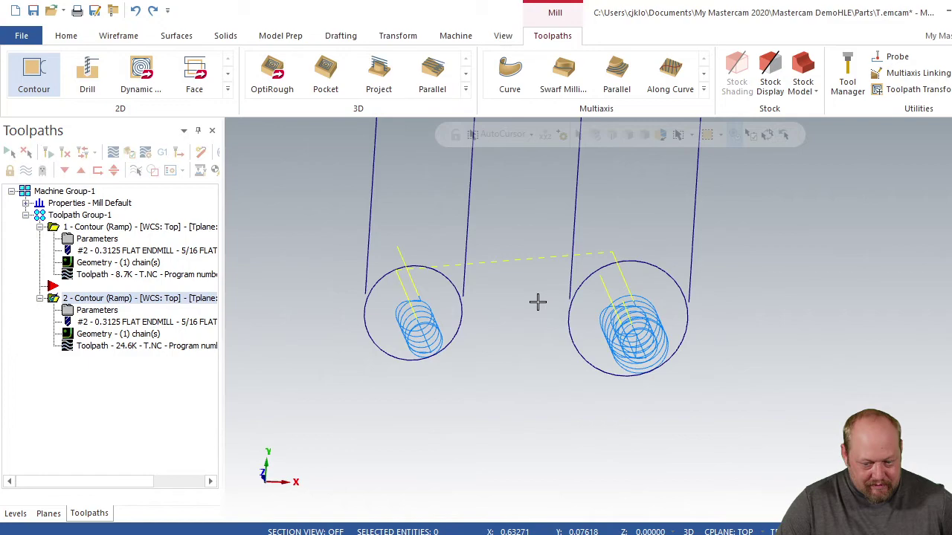
mouse_move(538, 299)
middle_mouse_down()
mouse_move(576, 321)
mouse_move(559, 300)
mouse_move(537, 299)
middle_mouse_up()
Give operation 2 two rough passes at 0.055 spacing plus 1 finish pass
left_click(95, 311)
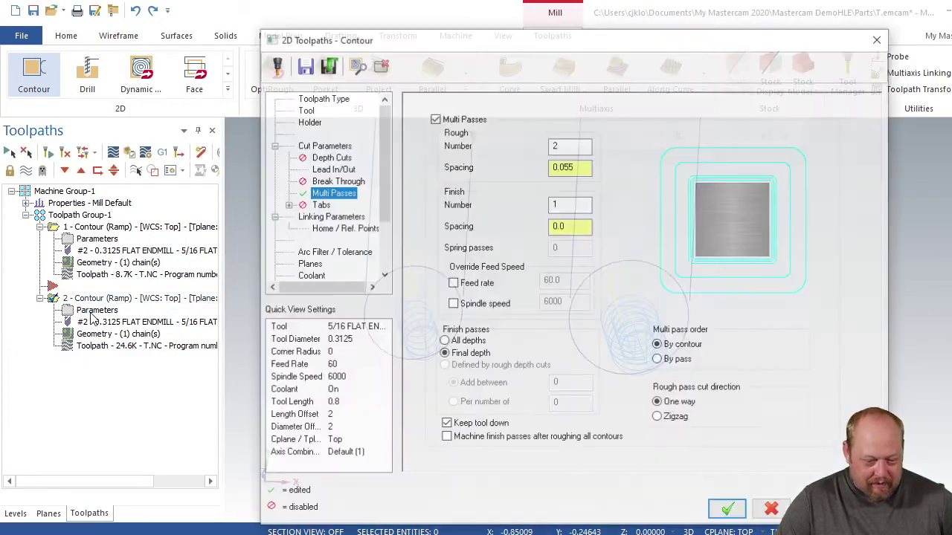
double_click(585, 175)
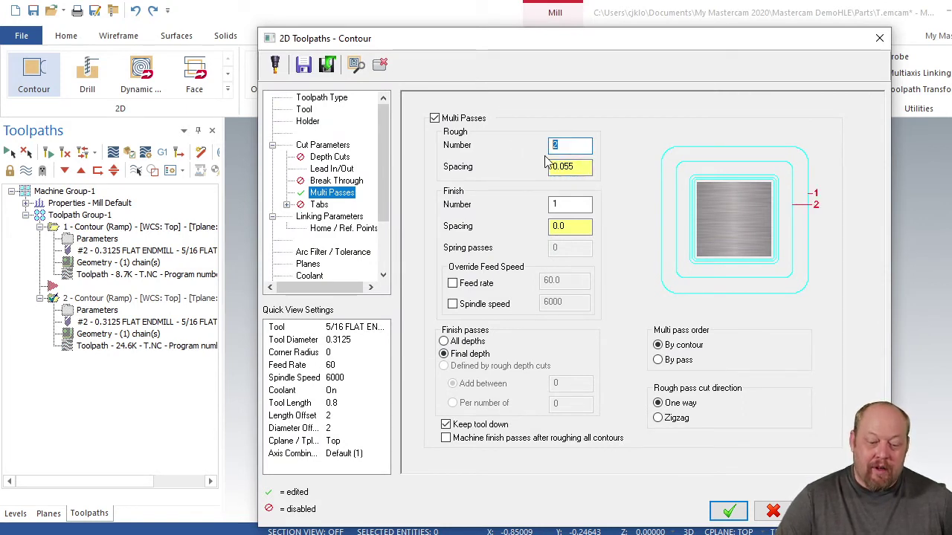
double_click(582, 169)
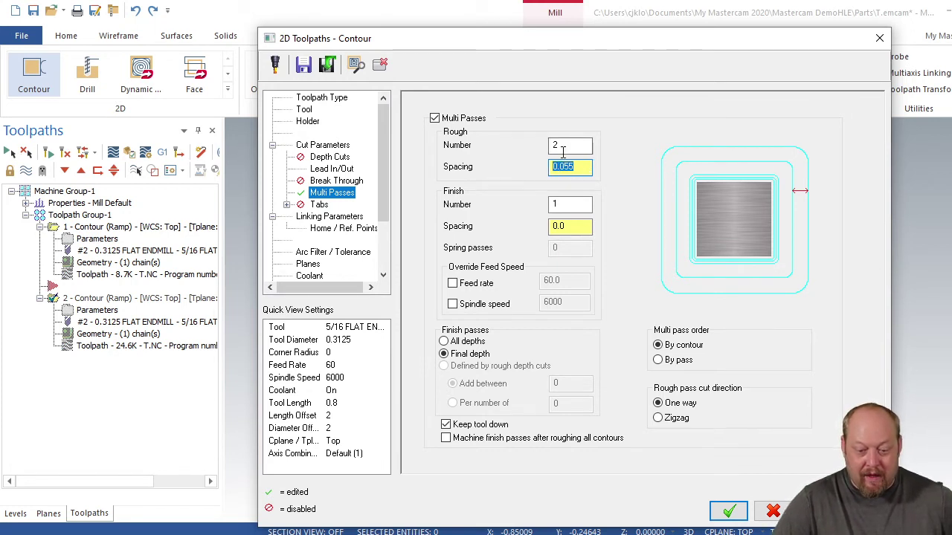
left_click(731, 514)
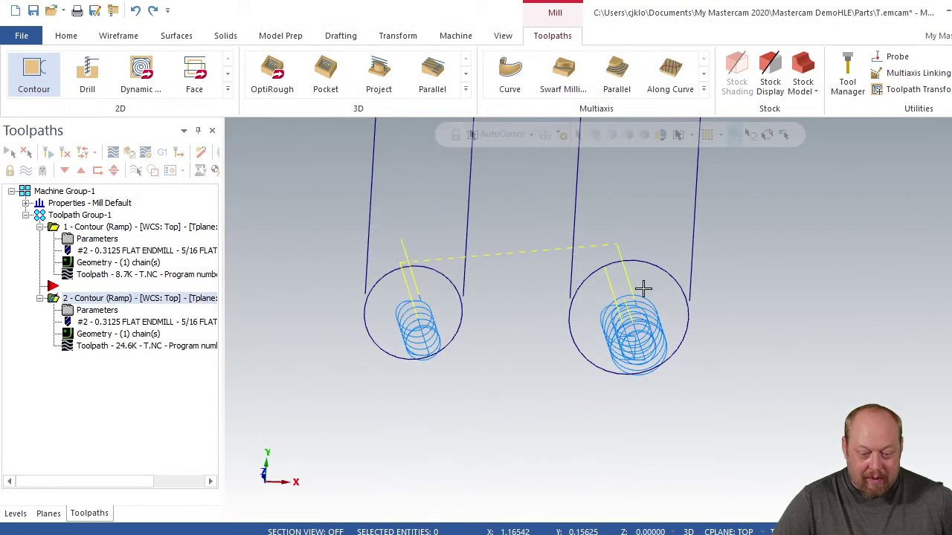
scroll(618, 391, "down", 3)
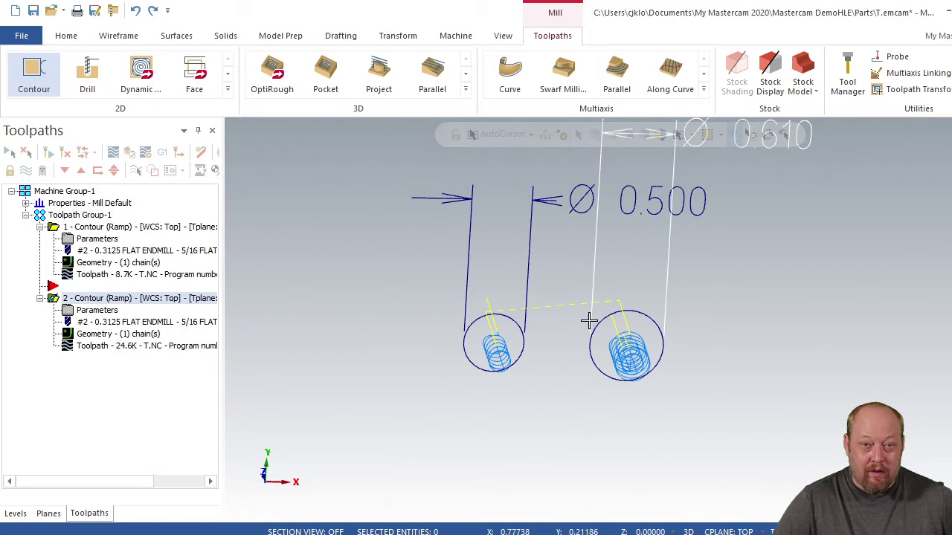
Add the left Ø0.500 circle as a chain to operation 2 and regenerate its toolpath
left_click(89, 336)
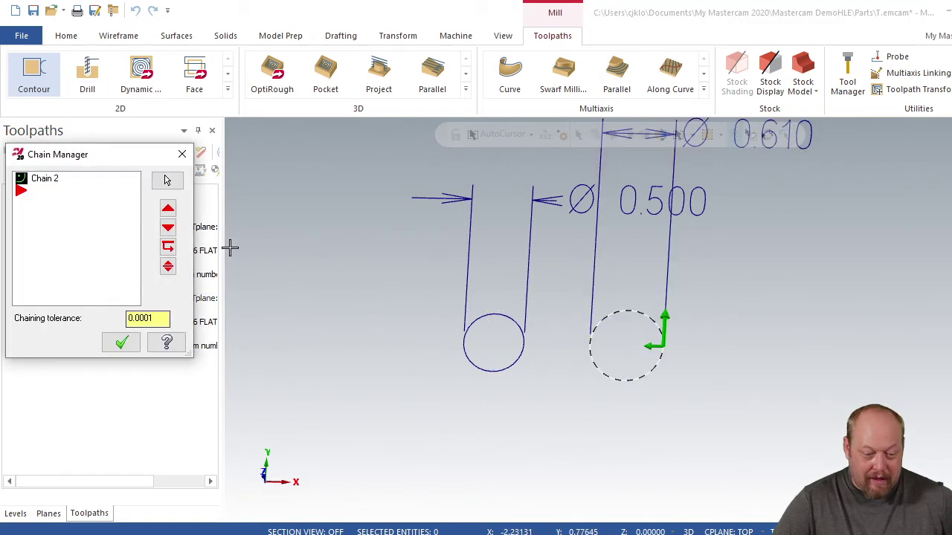
right_click(56, 258)
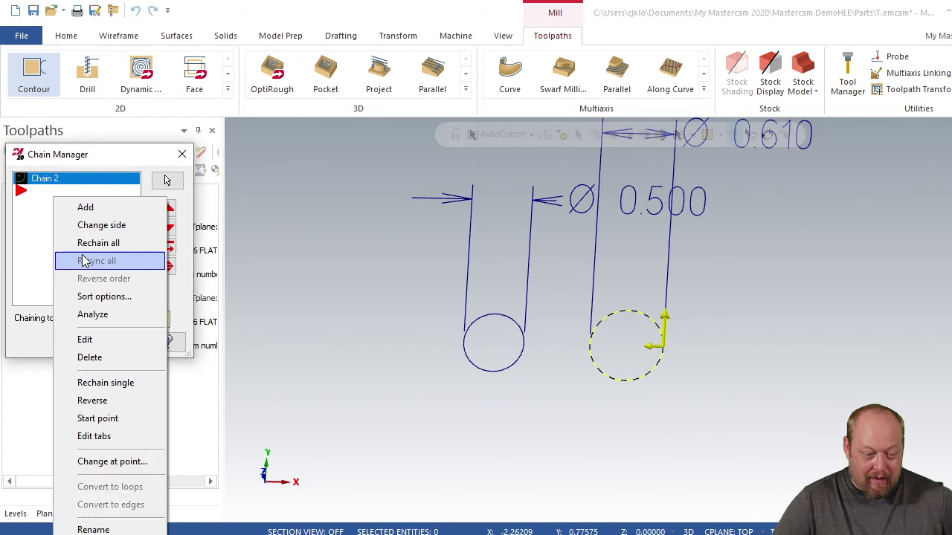
left_click(88, 207)
left_click(465, 325)
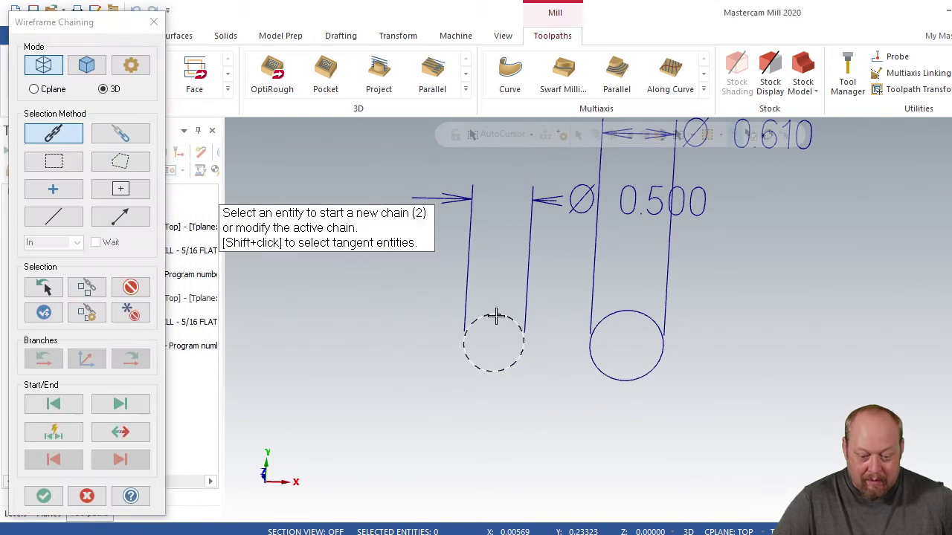
left_click(43, 496)
left_click(122, 344)
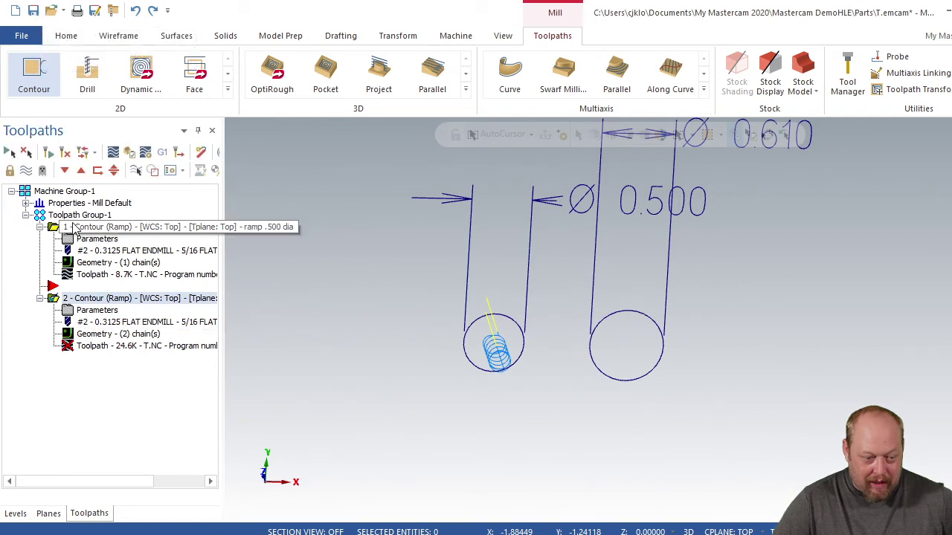
left_click(47, 153)
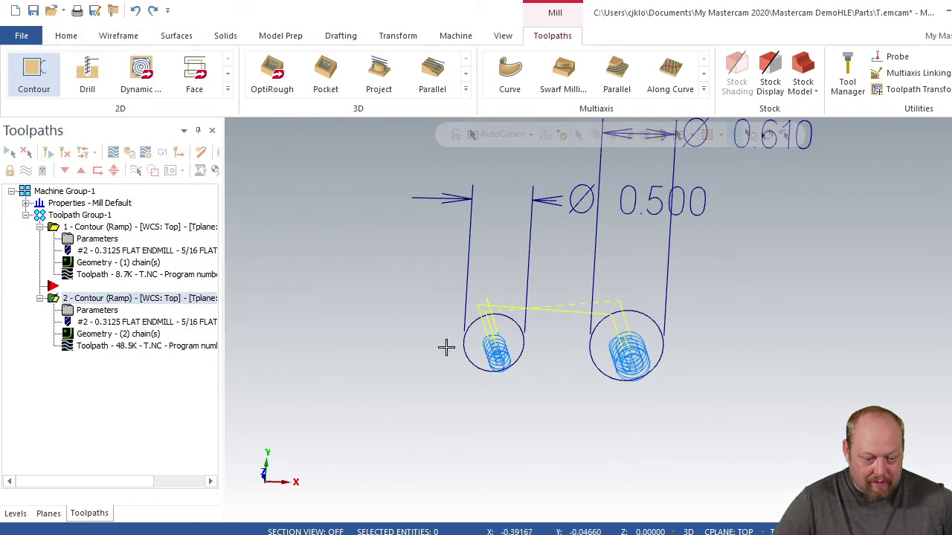
scroll(500, 347, "up", 3)
Delete Chain 3, the left circle, from operation 2 and regenerate its toolpath
left_click(103, 338)
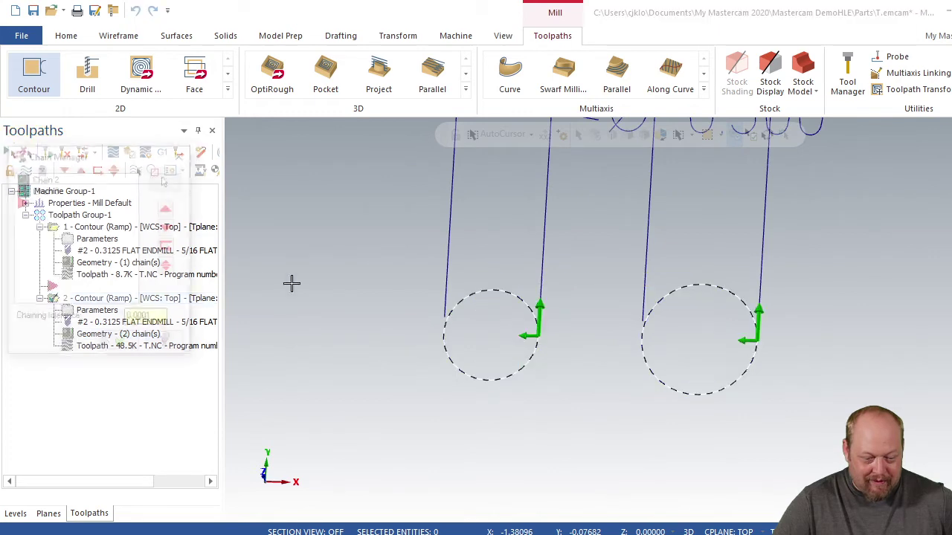
left_click(45, 182)
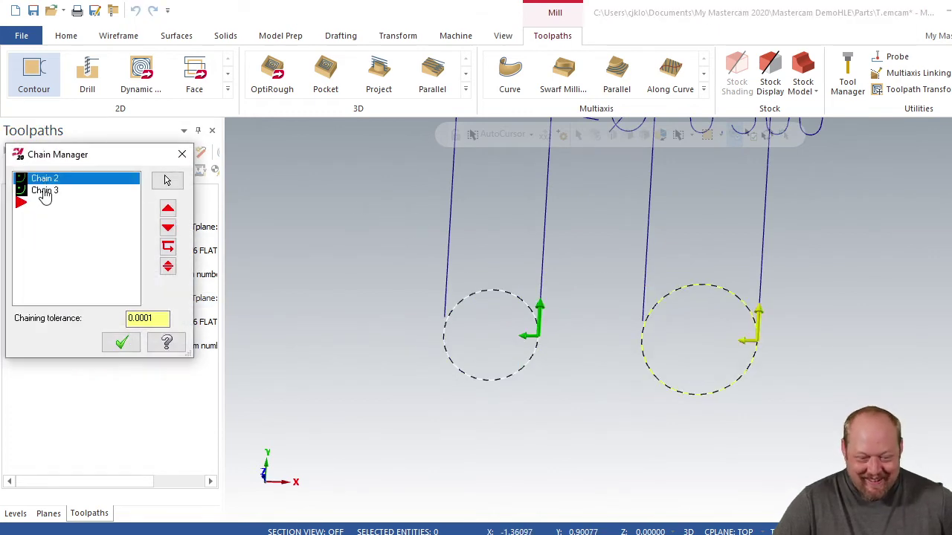
left_click(44, 192)
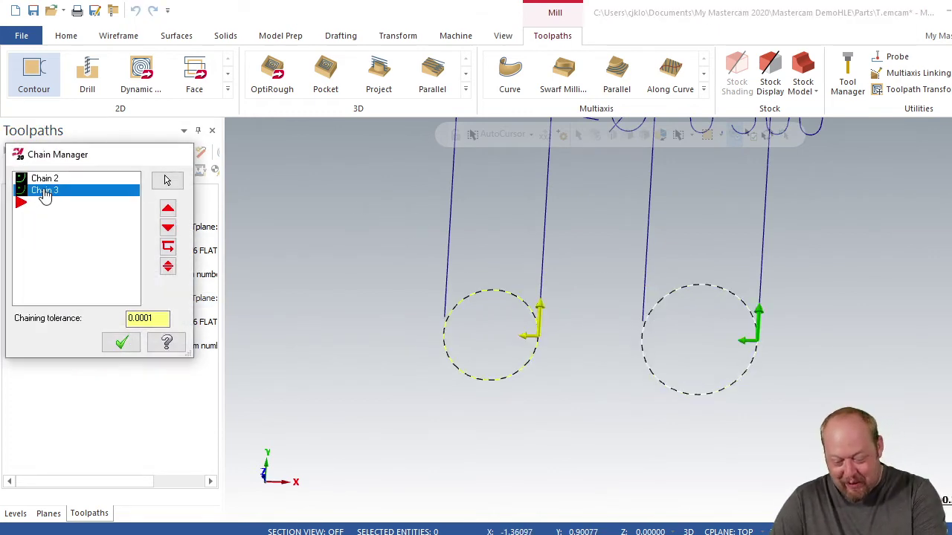
key("Delete")
left_click(122, 342)
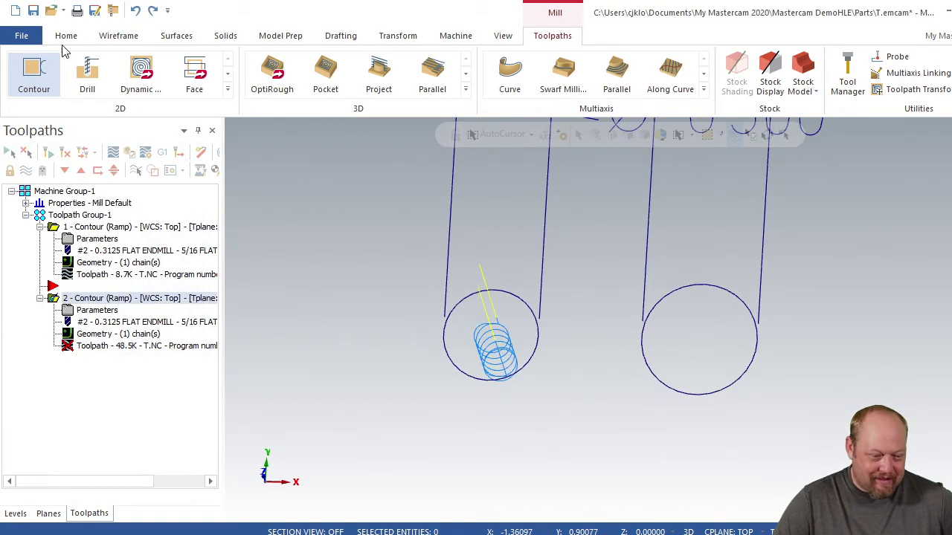
left_click(34, 10)
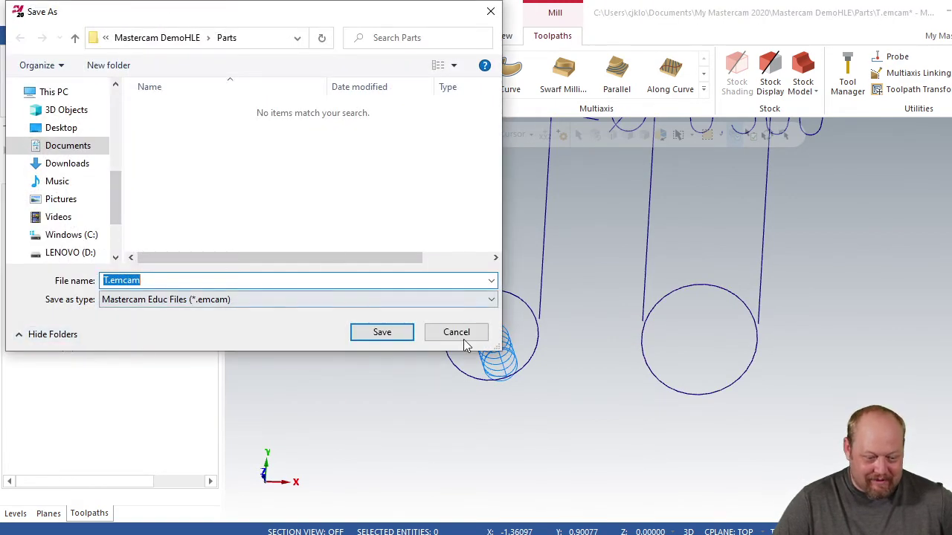
left_click(468, 335)
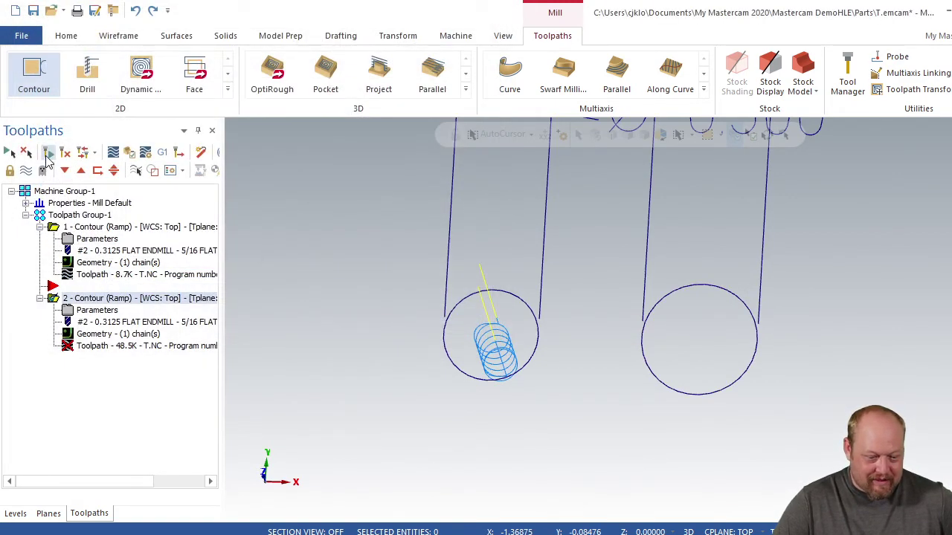
left_click(46, 153)
Toggle operation 2's toolpath display, confirm its chain list unchanged, and regenerate it
left_click(89, 226)
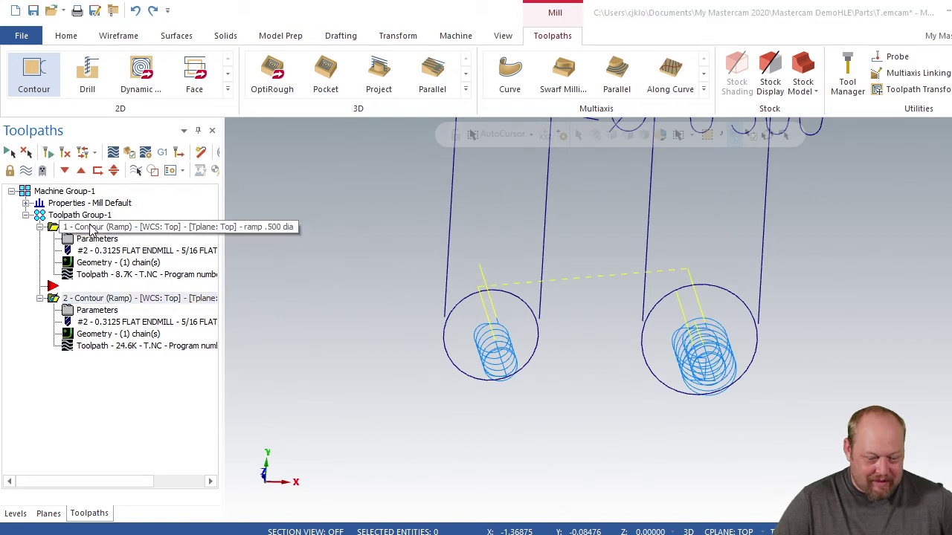
left_click(91, 302)
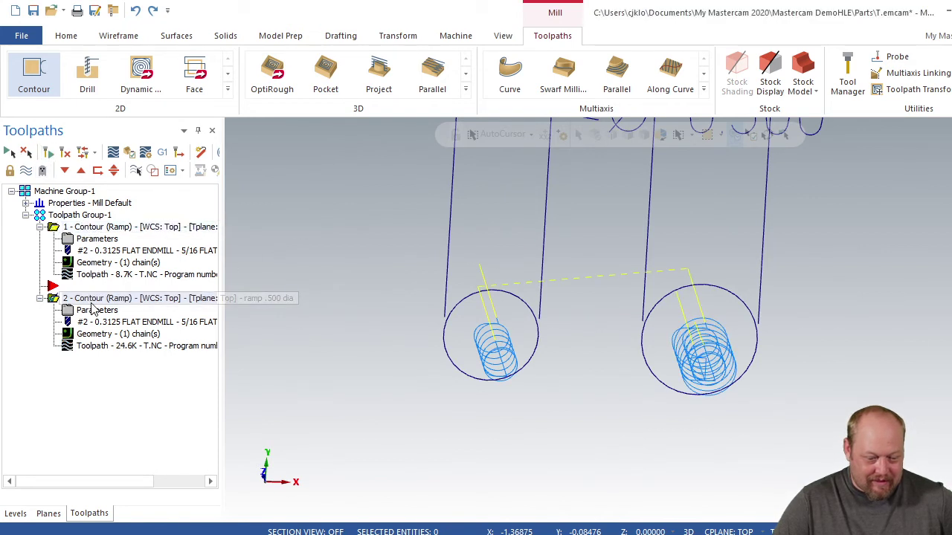
left_click(26, 171)
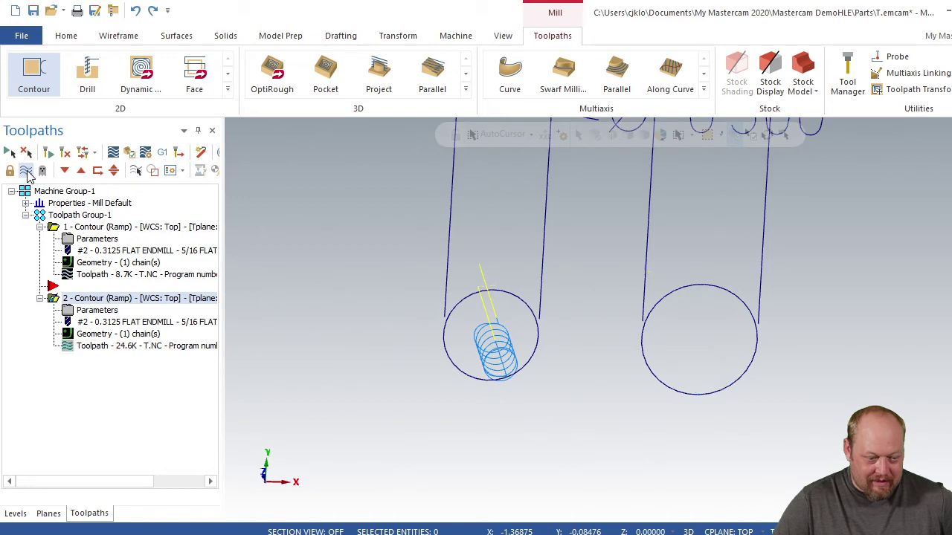
left_click(87, 334)
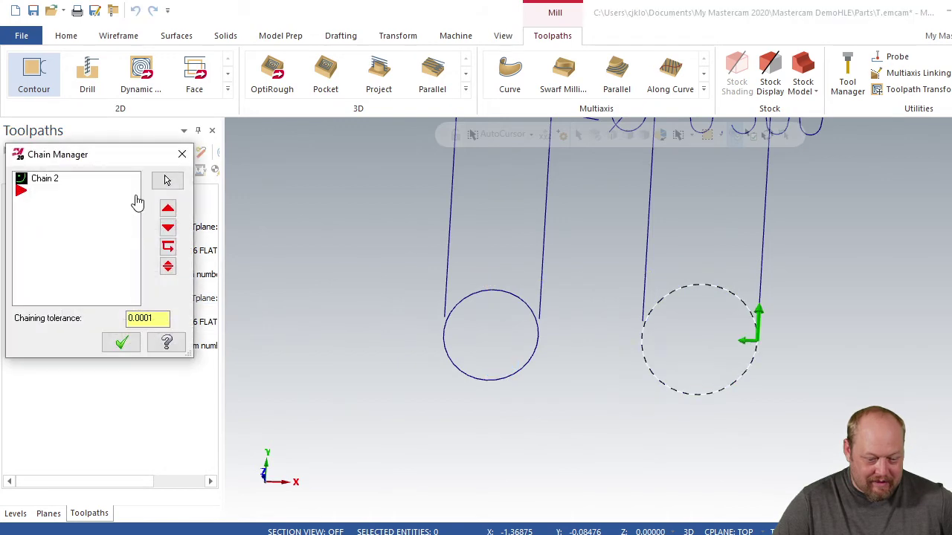
left_click(123, 342)
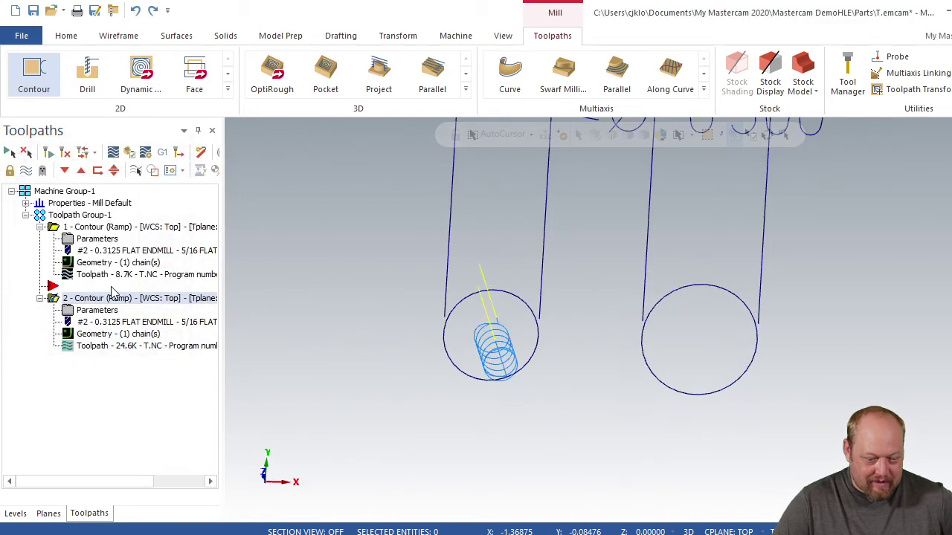
left_click(136, 171)
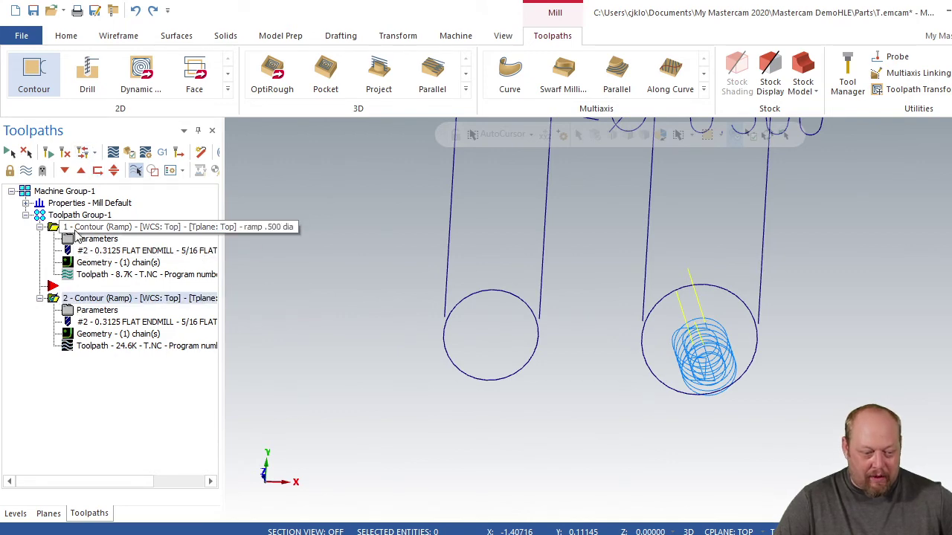
Backplot both ramp contours at higher speed, then move the insert arrow below operation 2
left_click(80, 215)
left_click(114, 152)
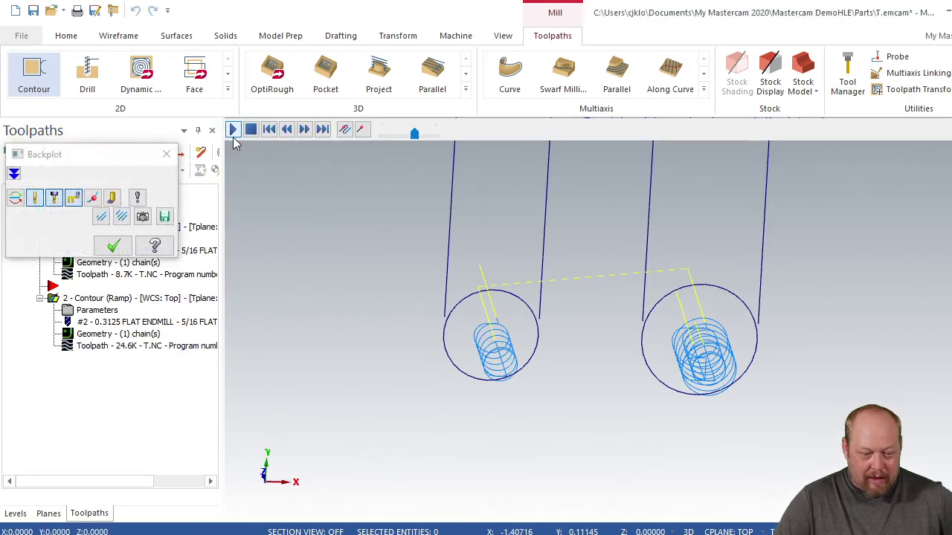
mouse_move(280, 188)
middle_mouse_down()
mouse_move(384, 246)
mouse_move(459, 394)
mouse_move(427, 367)
mouse_move(508, 400)
mouse_move(508, 383)
middle_mouse_up()
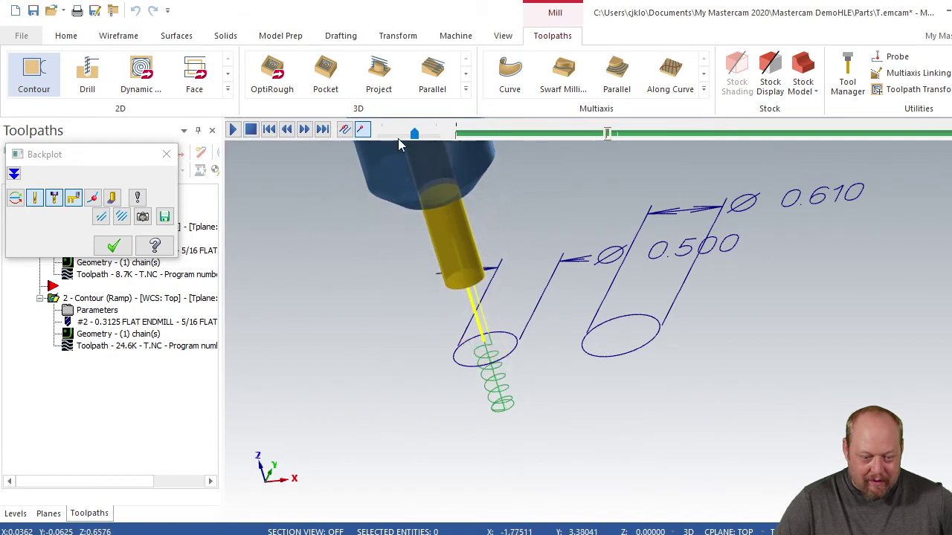
left_click_drag(415, 135, 431, 135)
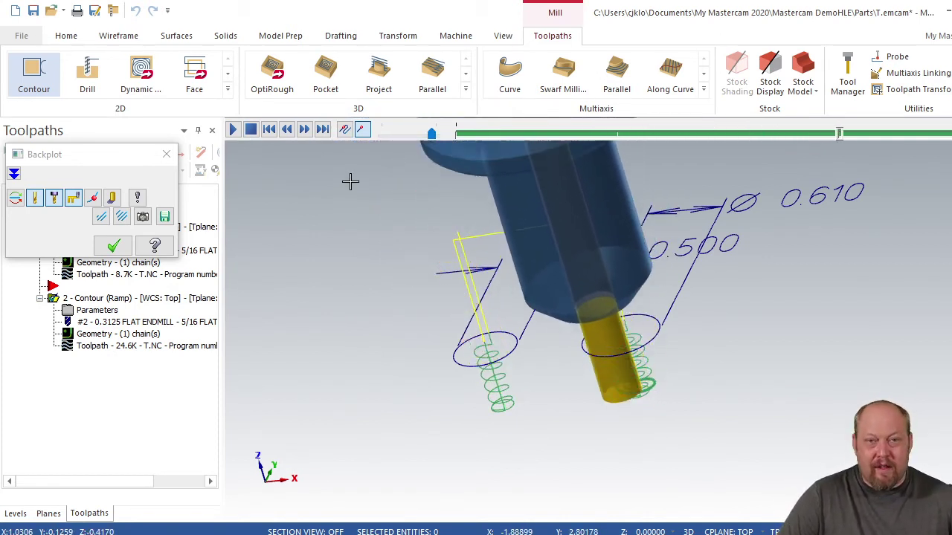
left_click(113, 246)
left_click_drag(66, 294, 40, 363)
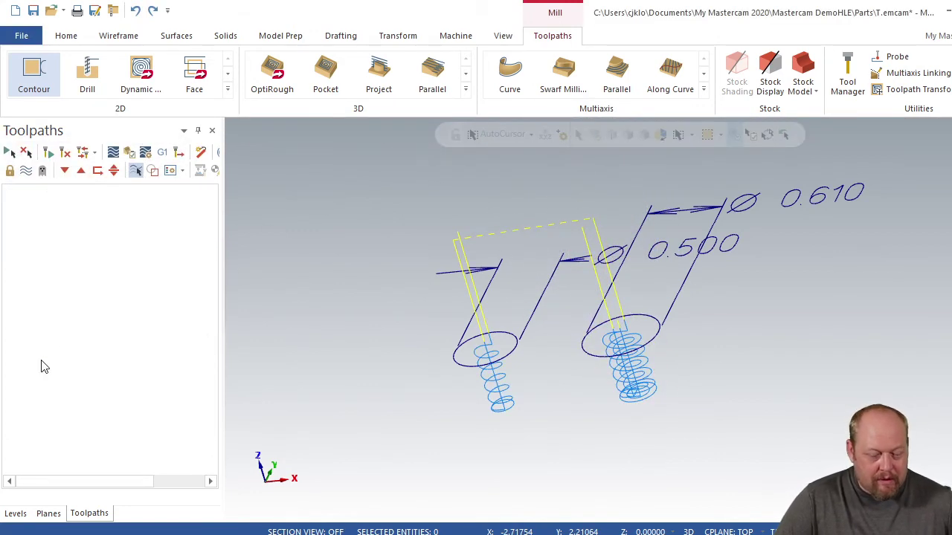
Copy the first contour operation so the copy sits after operation 2
left_click(227, 89)
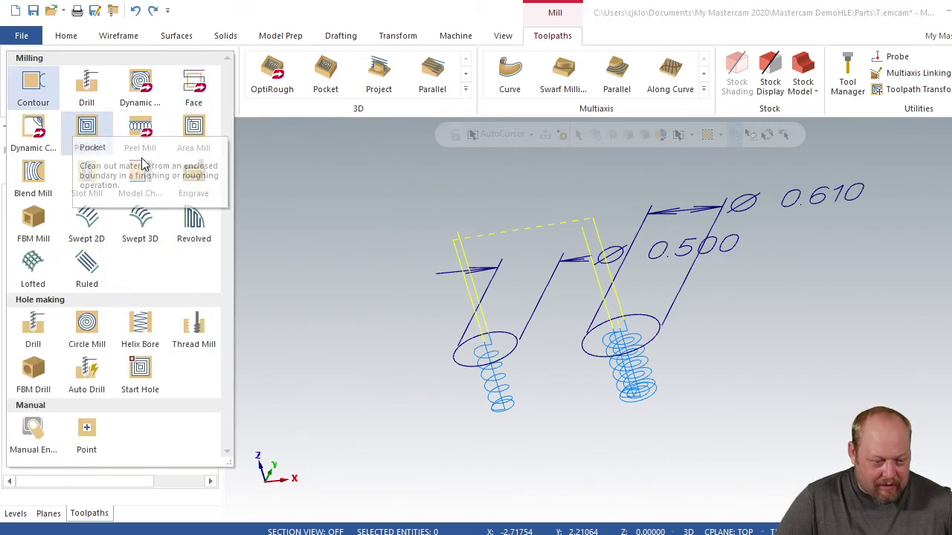
left_click(338, 255)
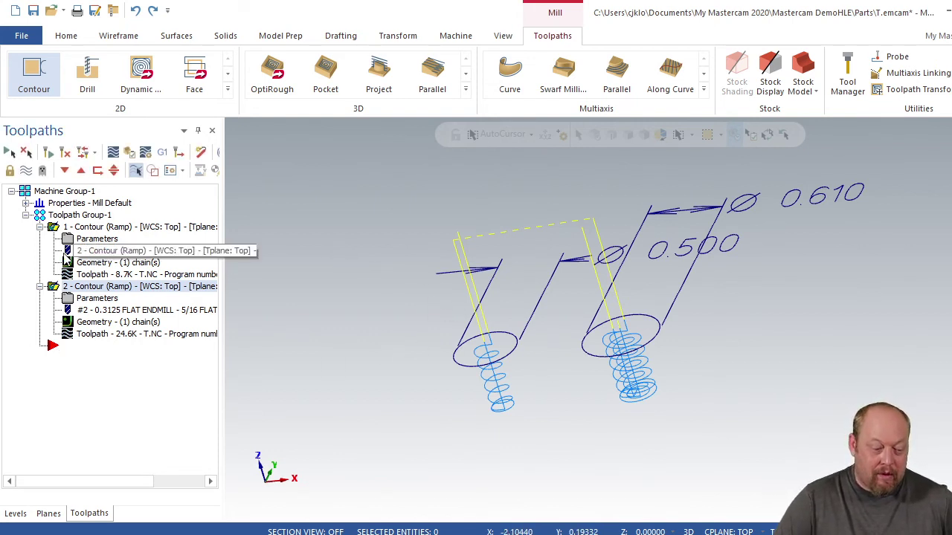
left_click(87, 229)
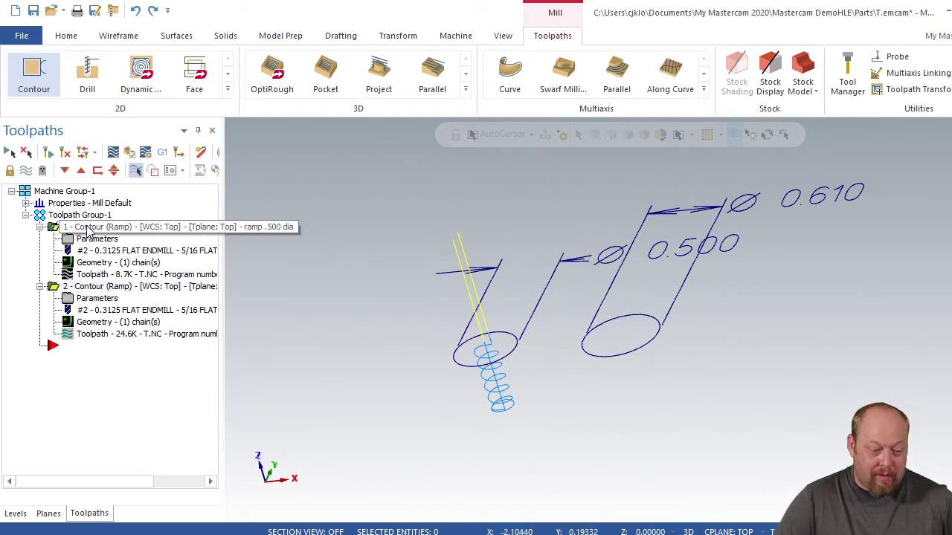
right_click_drag(87, 231, 87, 318)
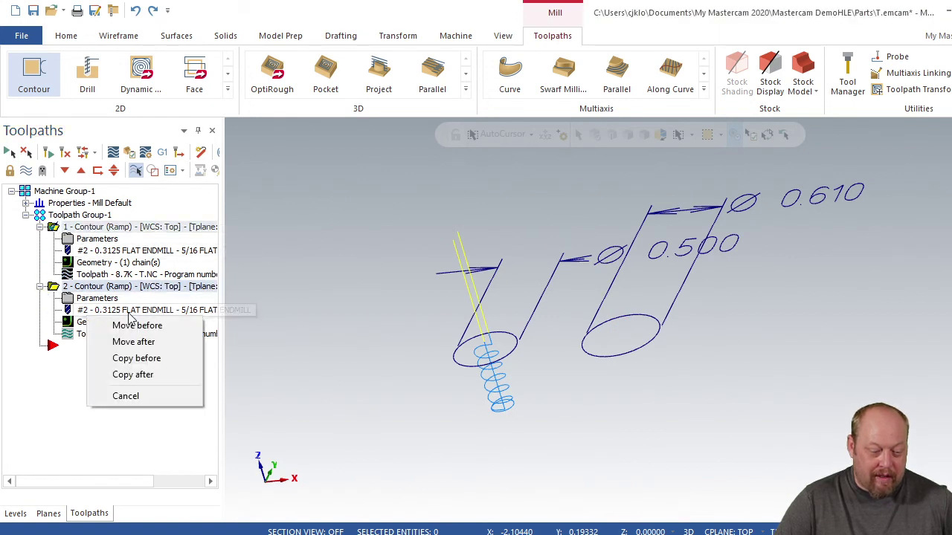
left_click(161, 375)
Add the 0.610 hole's bottom circle as a second chain to operation 3
left_click(97, 393)
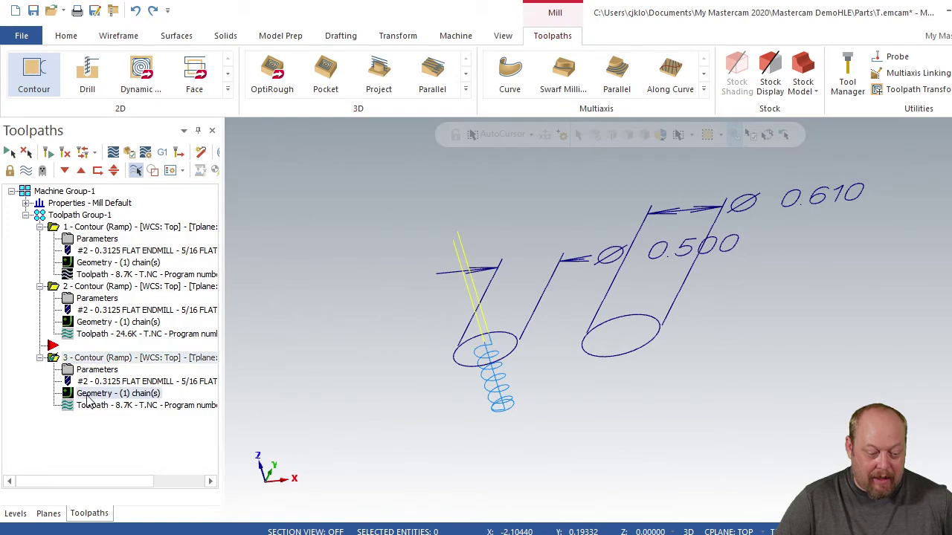
right_click(87, 261)
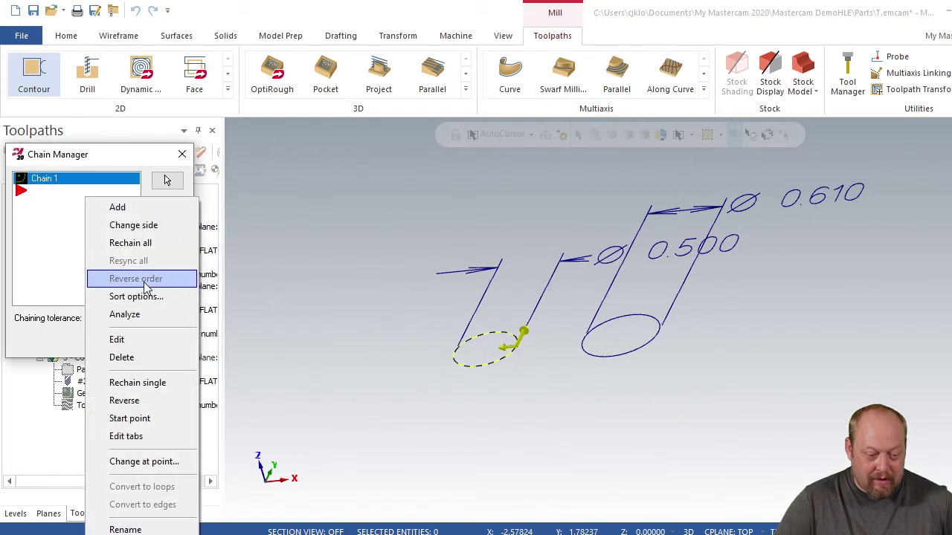
left_click(148, 212)
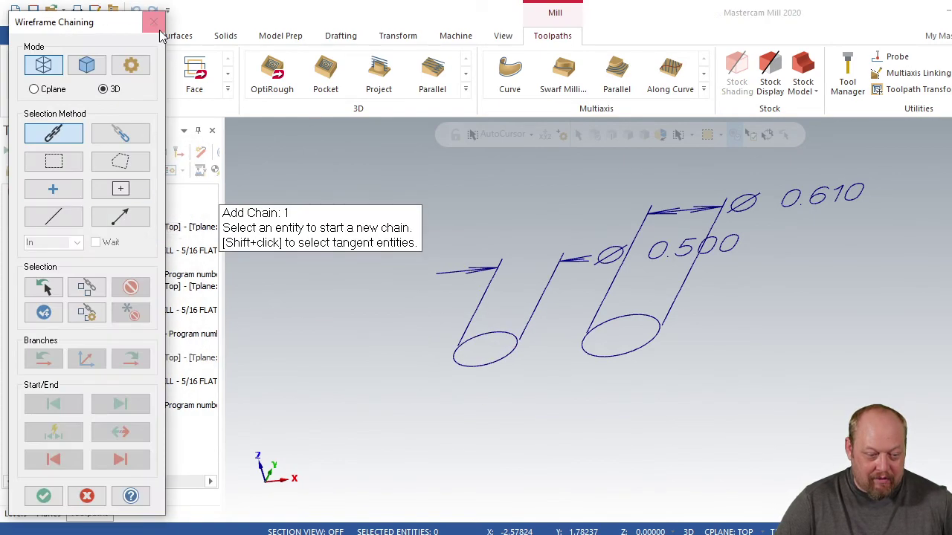
left_click(155, 17)
left_click(181, 154)
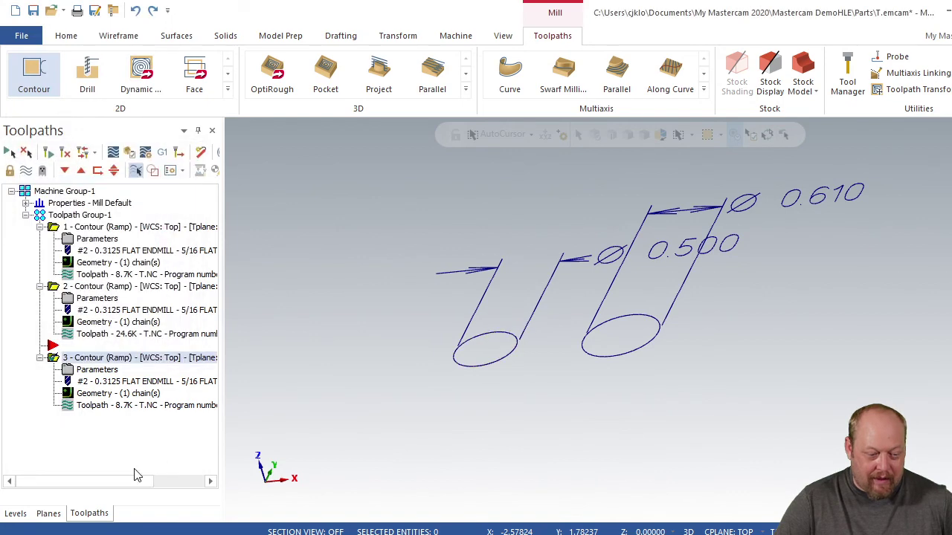
left_click(105, 395)
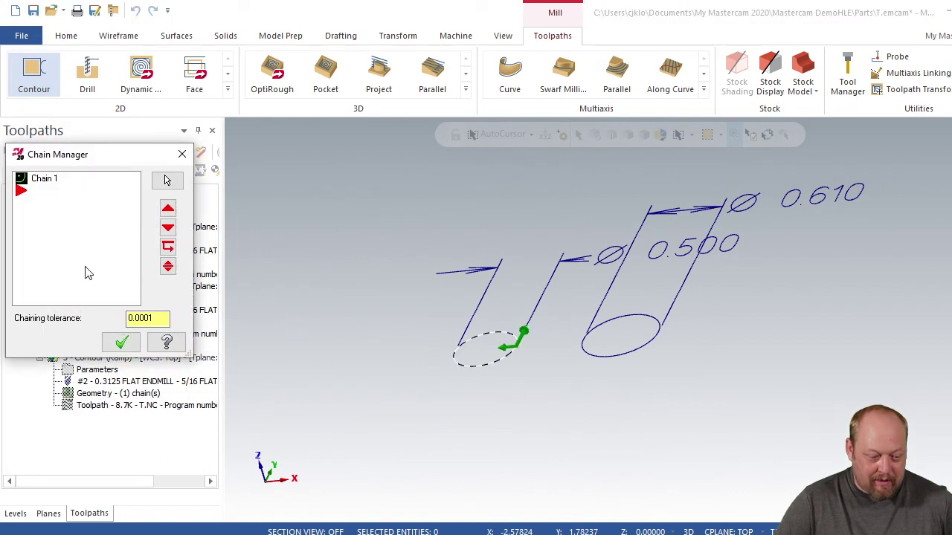
right_click(75, 251)
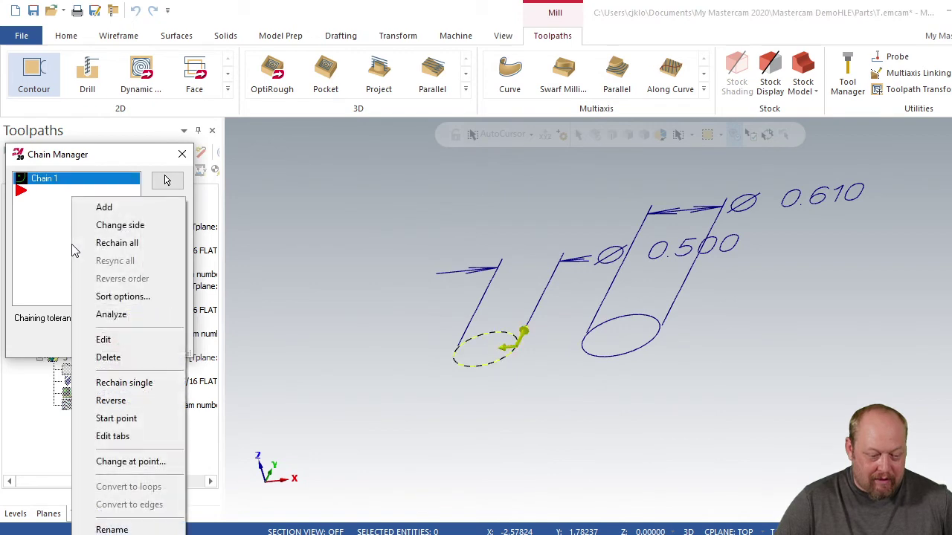
left_click(104, 208)
middle_click_drag(510, 240, 240, 397)
left_click(678, 335)
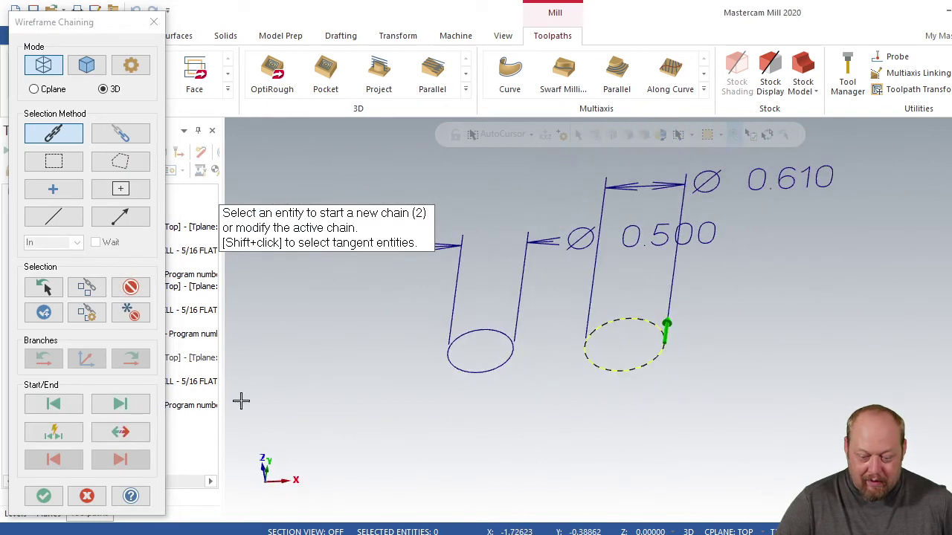
left_click(43, 497)
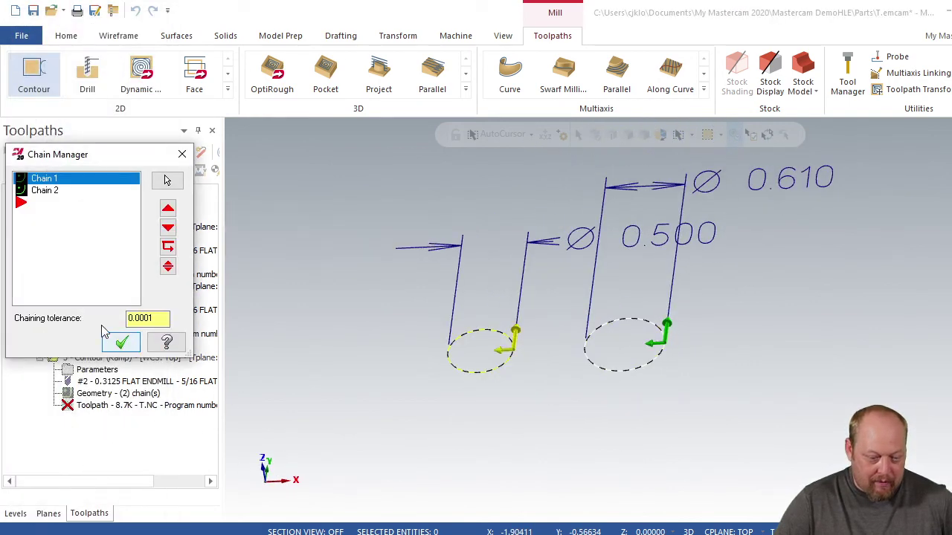
left_click(122, 341)
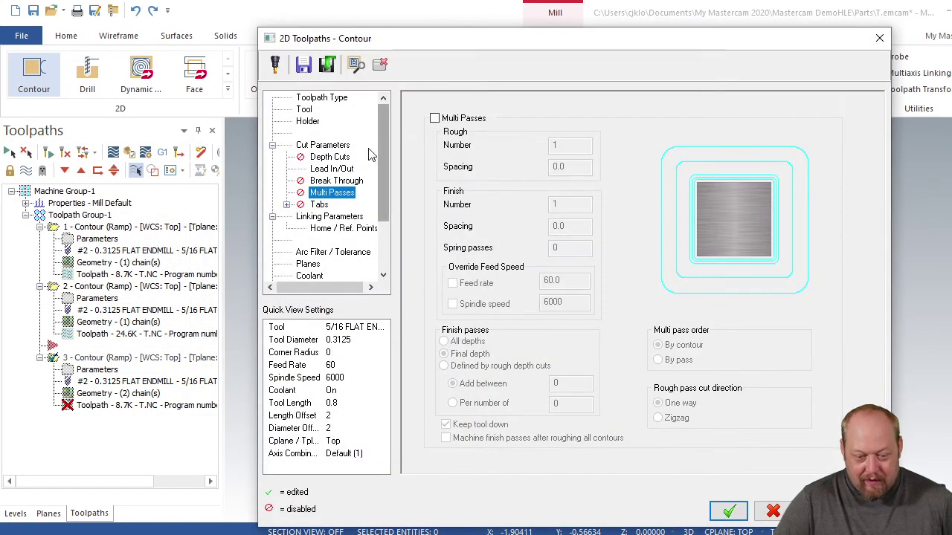
Set the contour type to 2D with 0 stock left on walls
left_click(305, 110)
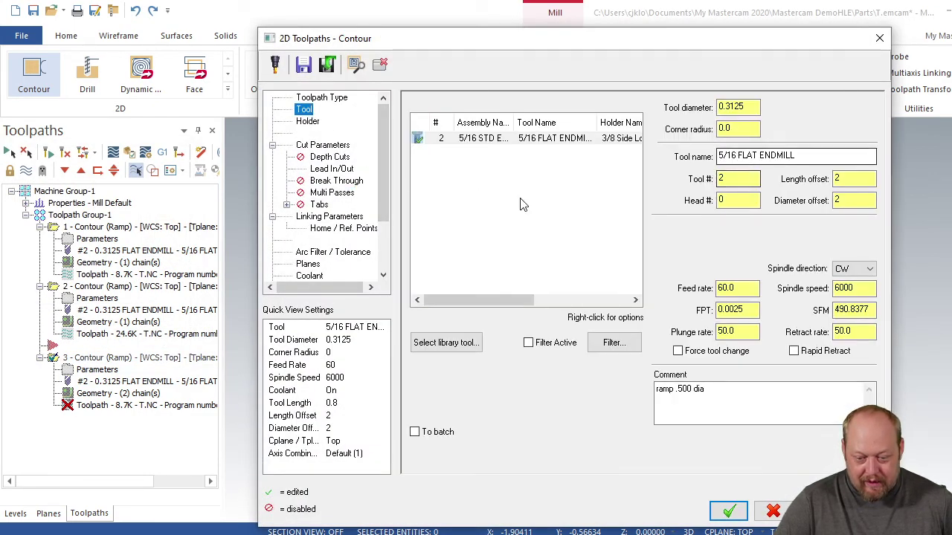
left_click(322, 145)
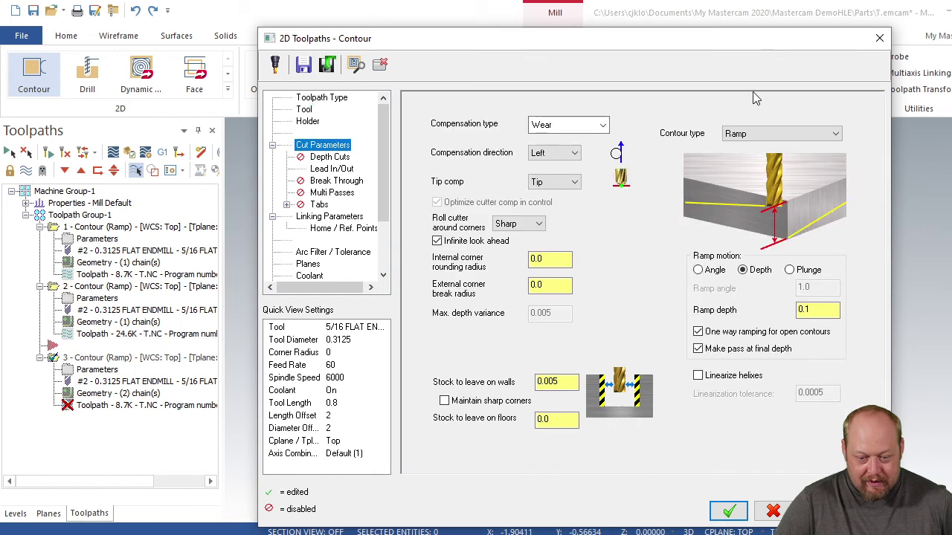
left_click(771, 133)
left_click(757, 149)
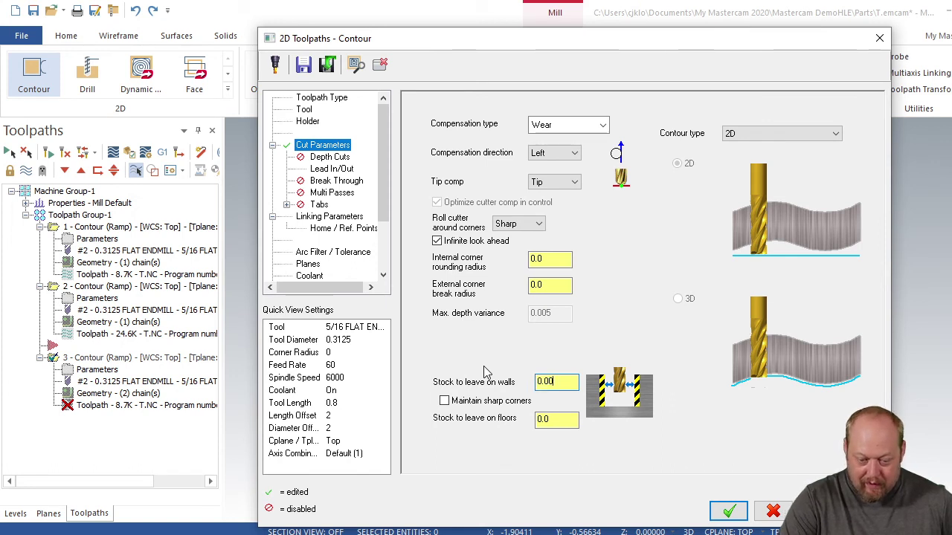
type("0")
key("Return")
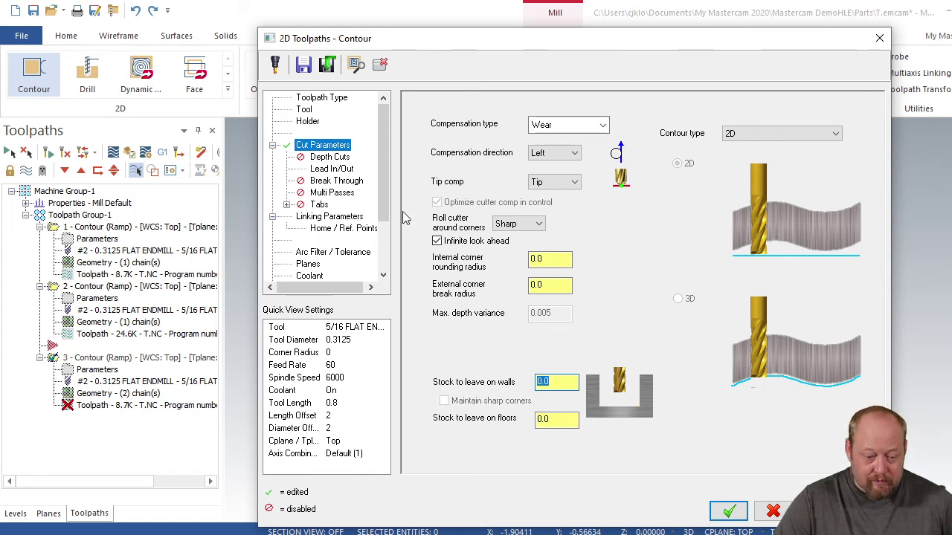
Enable multiple rough and finish passes on the Multi Passes page
left_click(333, 169)
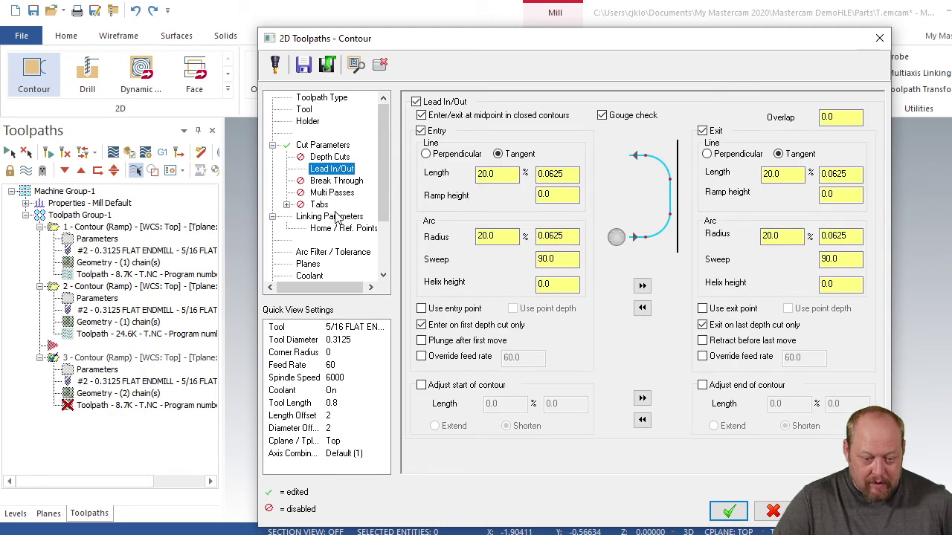
left_click(332, 193)
left_click(342, 170)
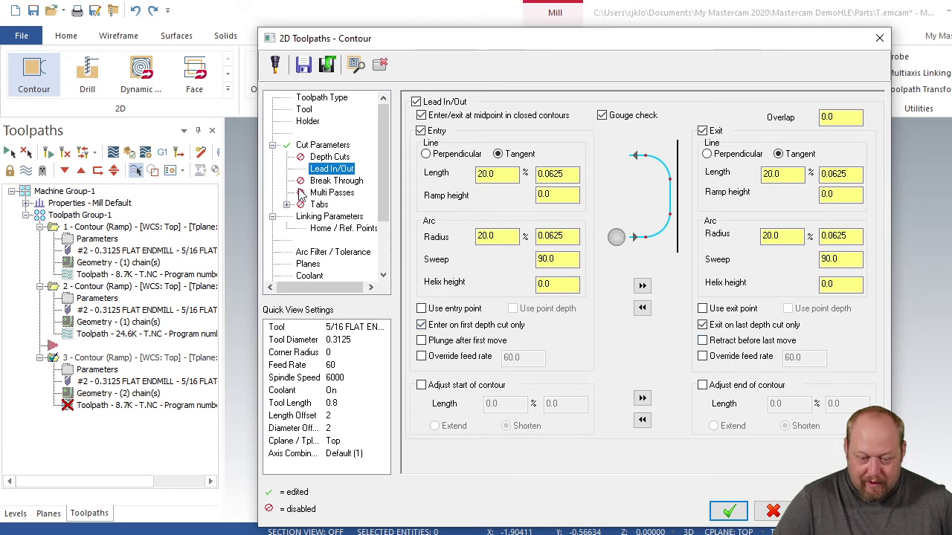
left_click(331, 193)
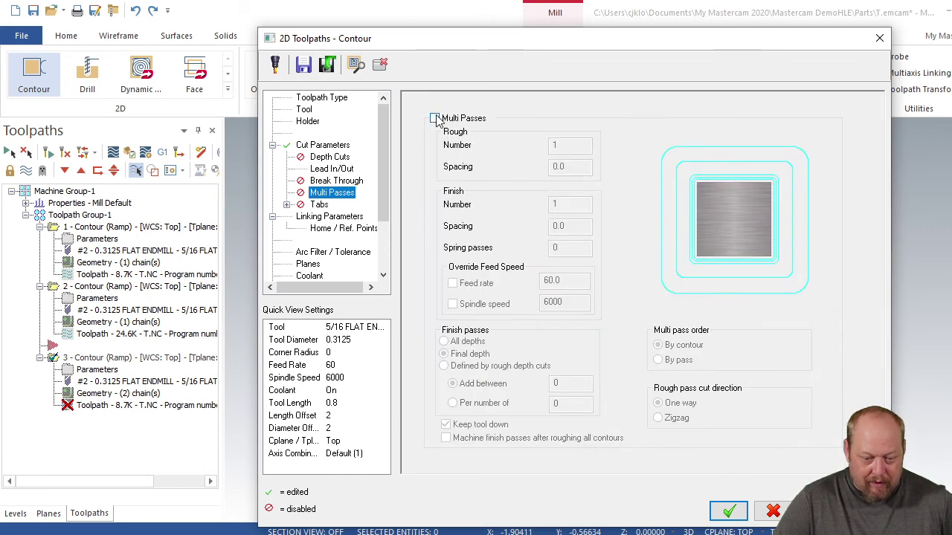
left_click(435, 118)
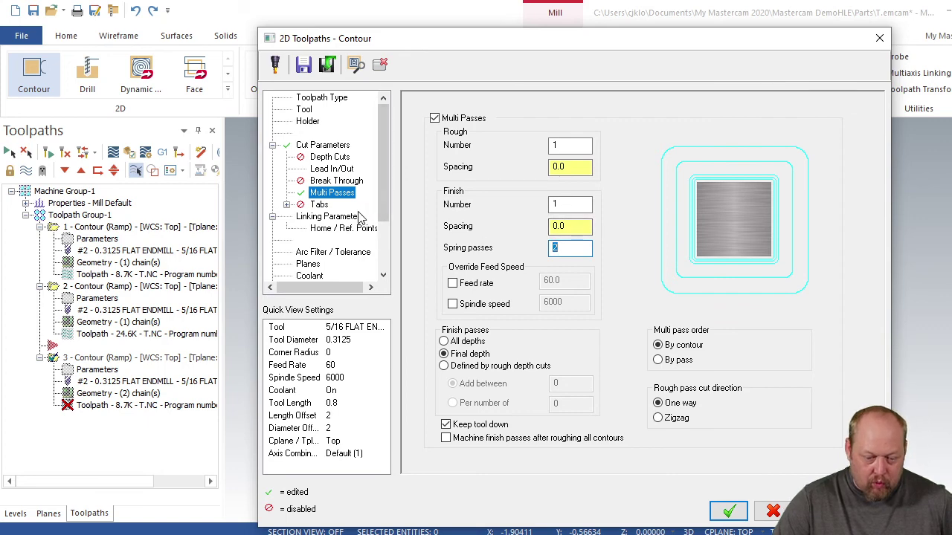
Accept the finish contour settings and regenerate the third toolpath
left_click(728, 511)
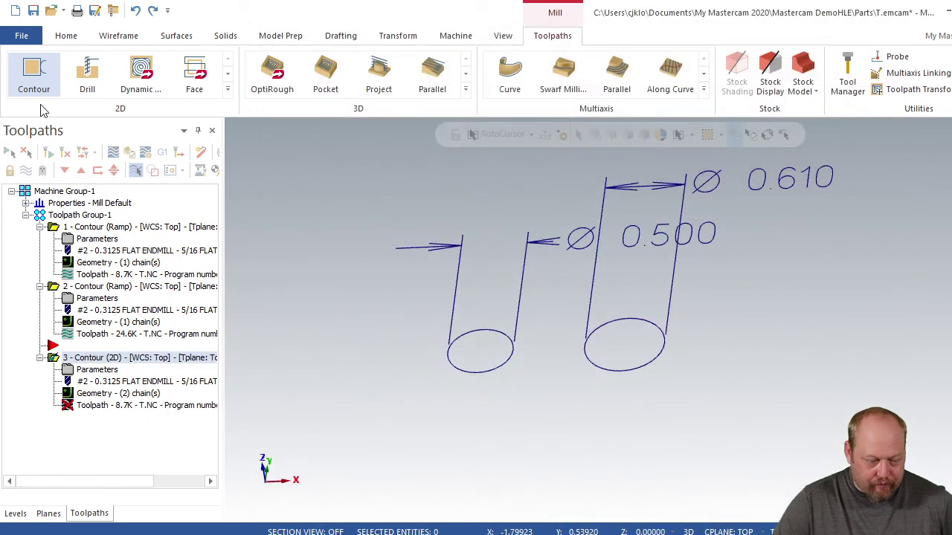
left_click(33, 11)
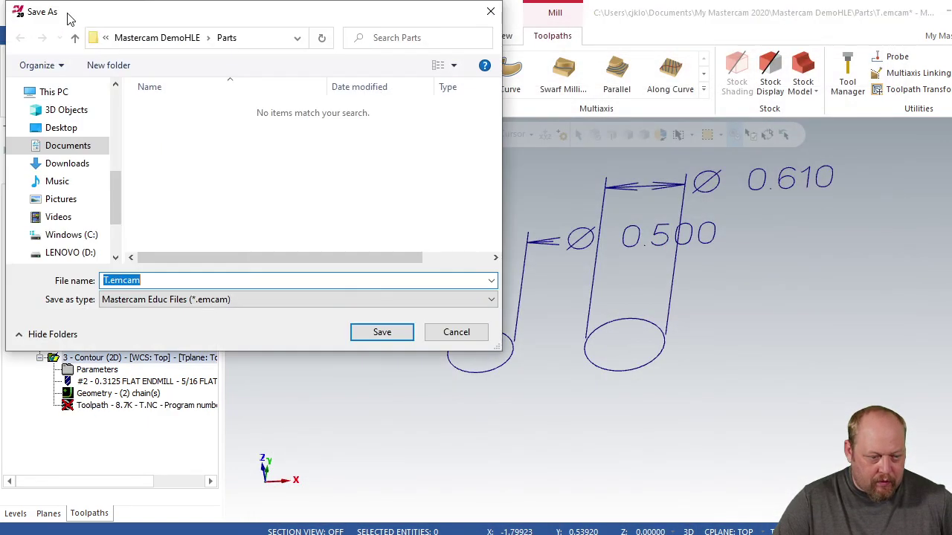
left_click(491, 11)
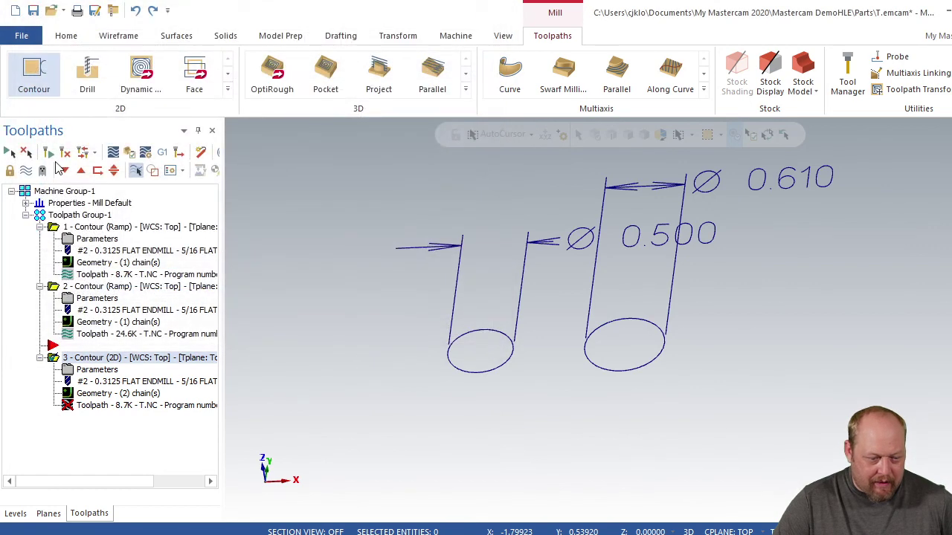
left_click(48, 154)
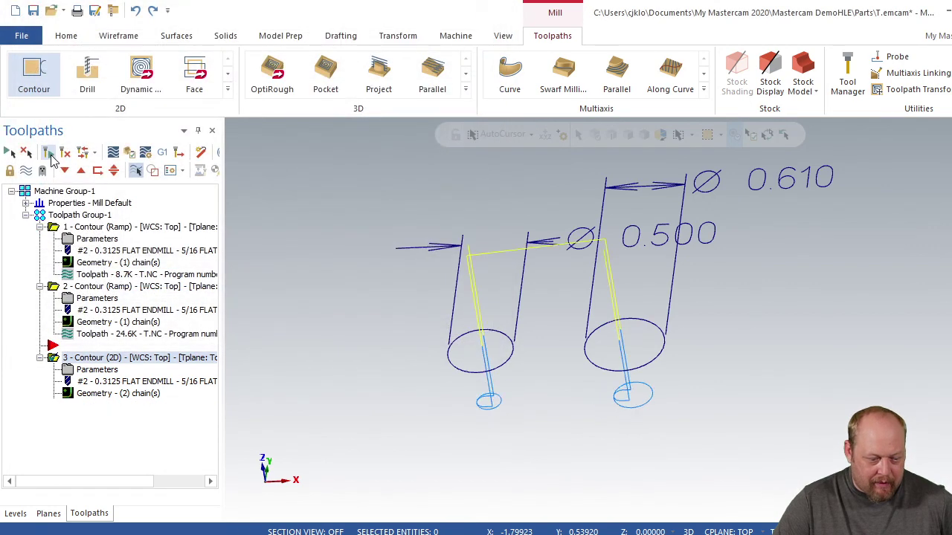
Backplot the 2D finish contour to watch the tool cut both holes
left_click(112, 152)
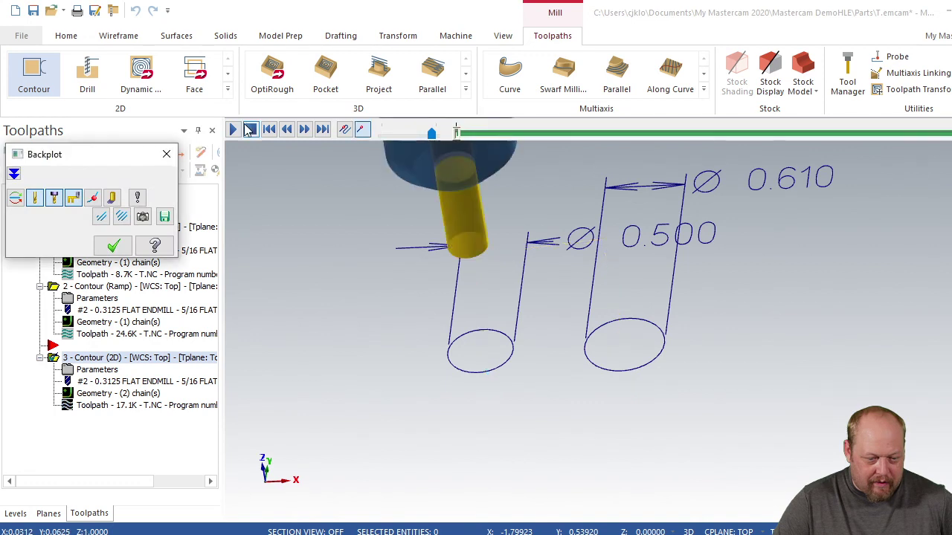
left_click(233, 131)
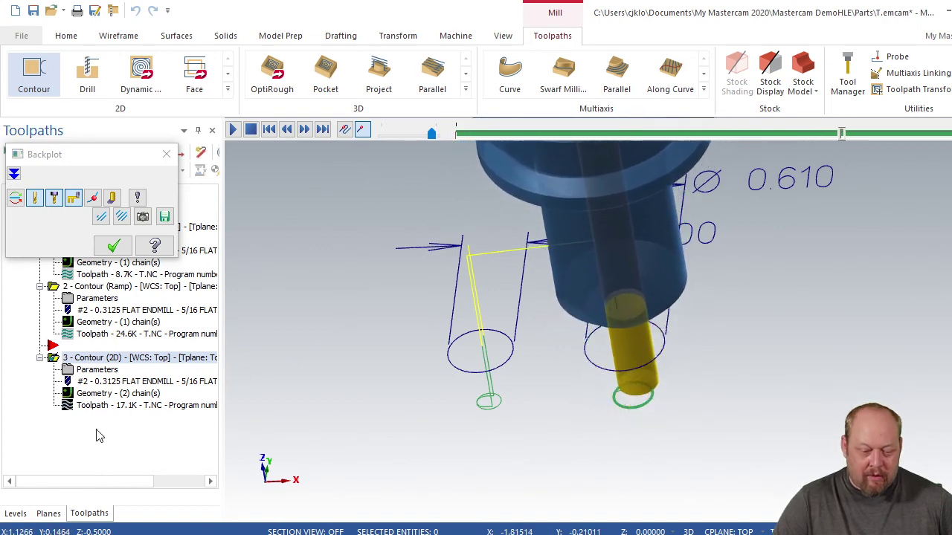
left_click(113, 247)
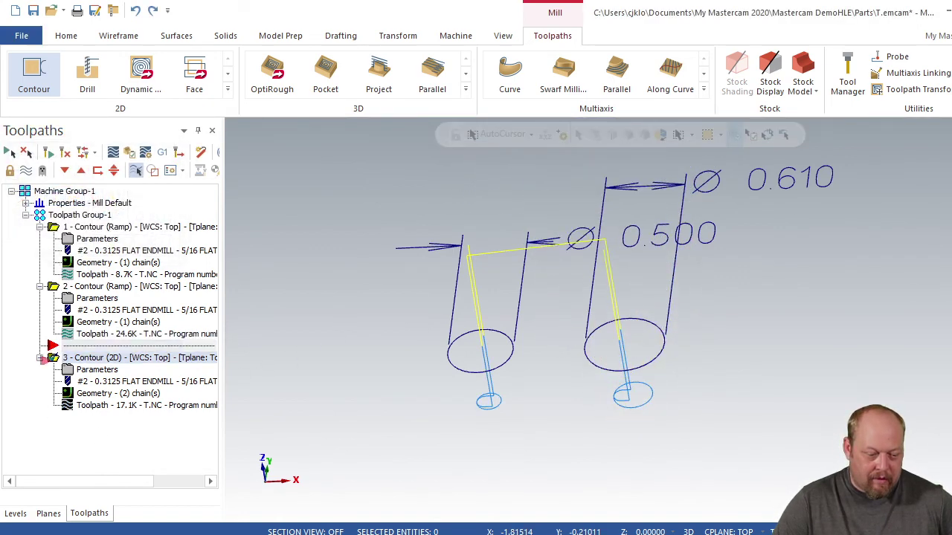
Move the insertion point below the third contour operation
left_click_drag(52, 346, 65, 435)
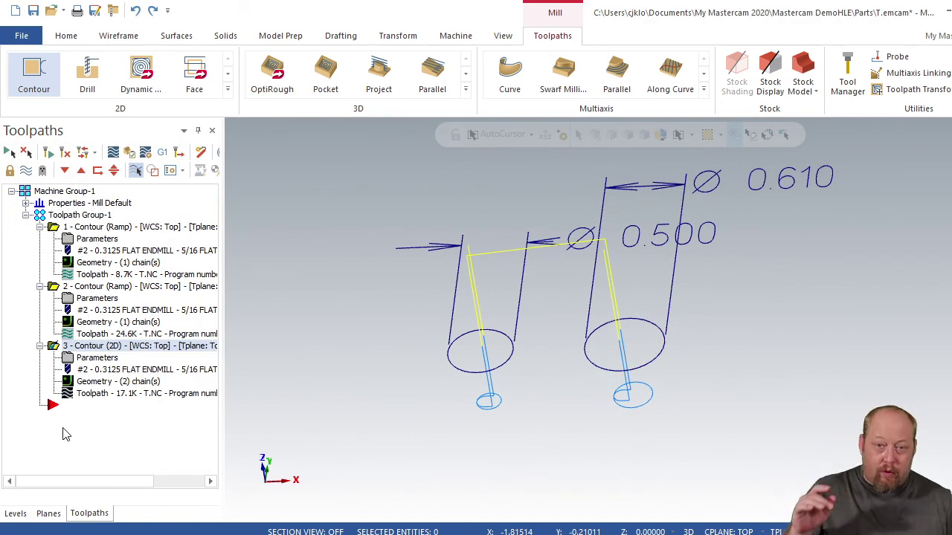